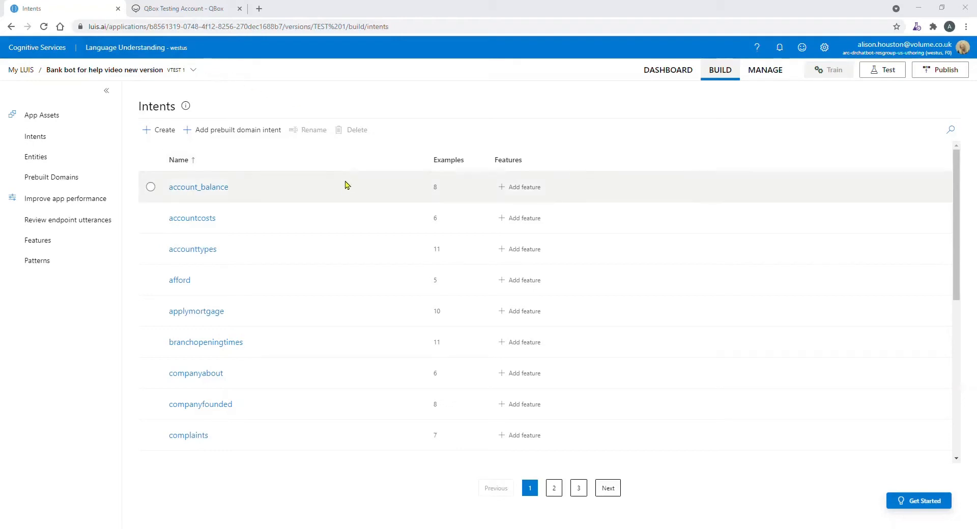
Look through the first two pages of the bank bot's intents and their example counts.
{"action": "scroll", "coordinate": [356, 212], "scroll_direction": "down", "scroll_amount": 2}
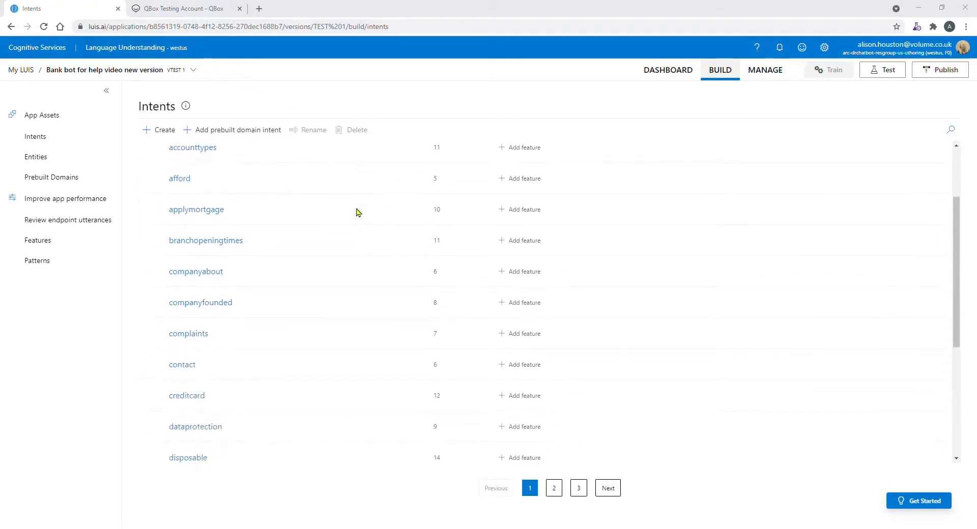
{"action": "scroll", "coordinate": [356, 211], "scroll_direction": "down", "scroll_amount": 2}
{"action": "scroll", "coordinate": [357, 213], "scroll_direction": "down", "scroll_amount": 3}
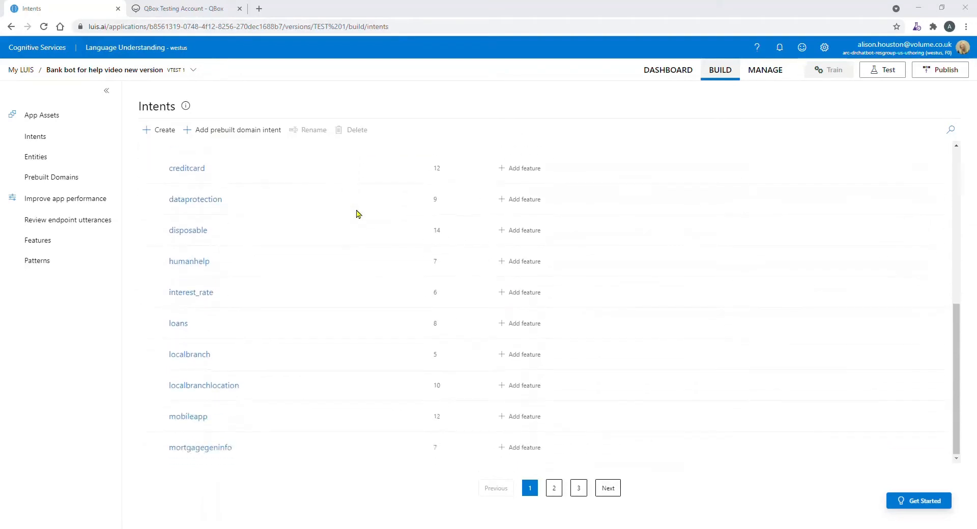
{"action": "left_click", "coordinate": [554, 489]}
{"action": "scroll", "coordinate": [363, 406], "scroll_direction": "up", "scroll_amount": 5}
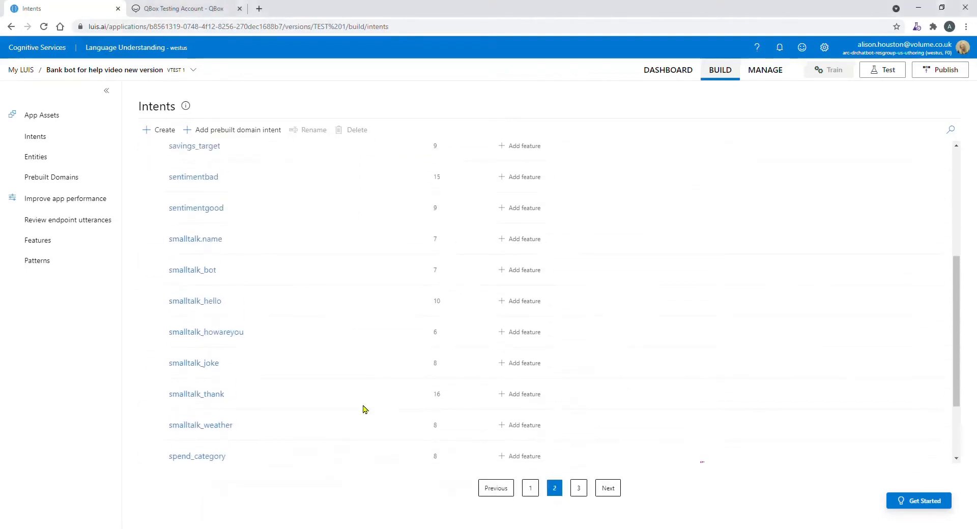
{"action": "scroll", "coordinate": [361, 403], "scroll_direction": "up", "scroll_amount": 1}
{"action": "scroll", "coordinate": [359, 403], "scroll_direction": "down", "scroll_amount": 1}
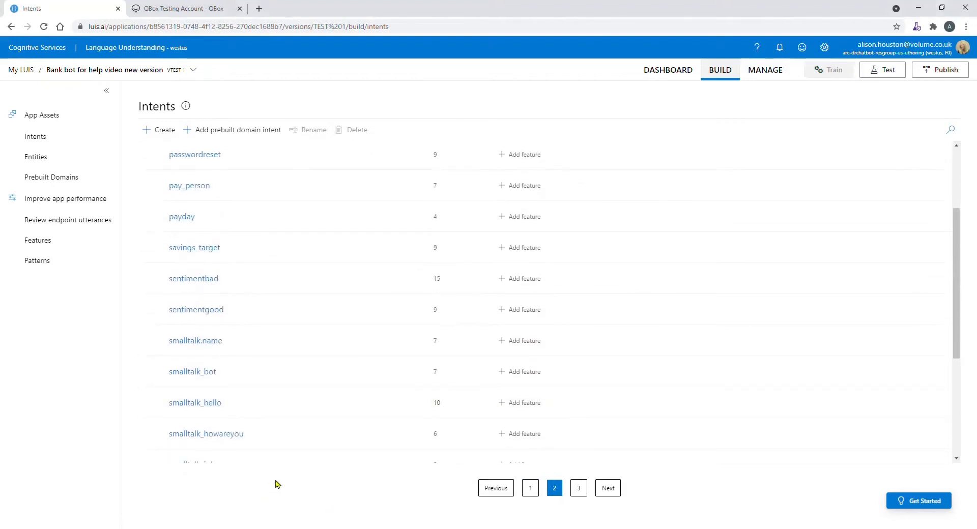
{"action": "scroll", "coordinate": [149, 434], "scroll_direction": "down", "scroll_amount": 1}
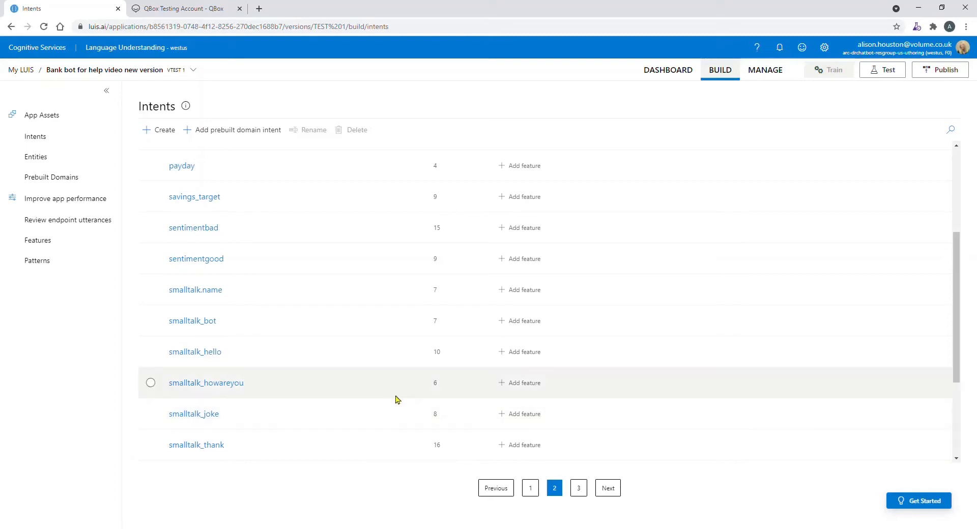
Export the active TEST 1 version of the bank bot as a JSON file.
{"action": "left_click", "coordinate": [777, 75]}
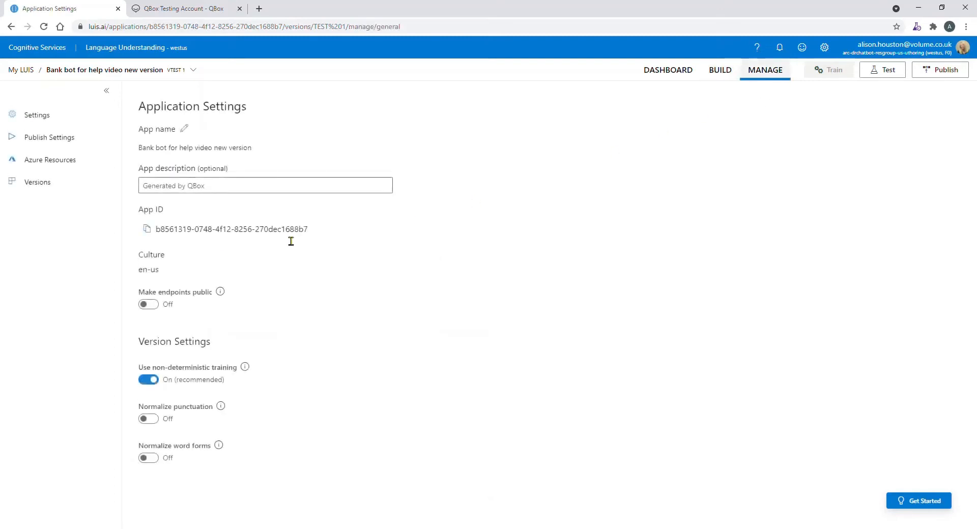
{"action": "left_click", "coordinate": [51, 187]}
{"action": "left_click", "coordinate": [179, 184]}
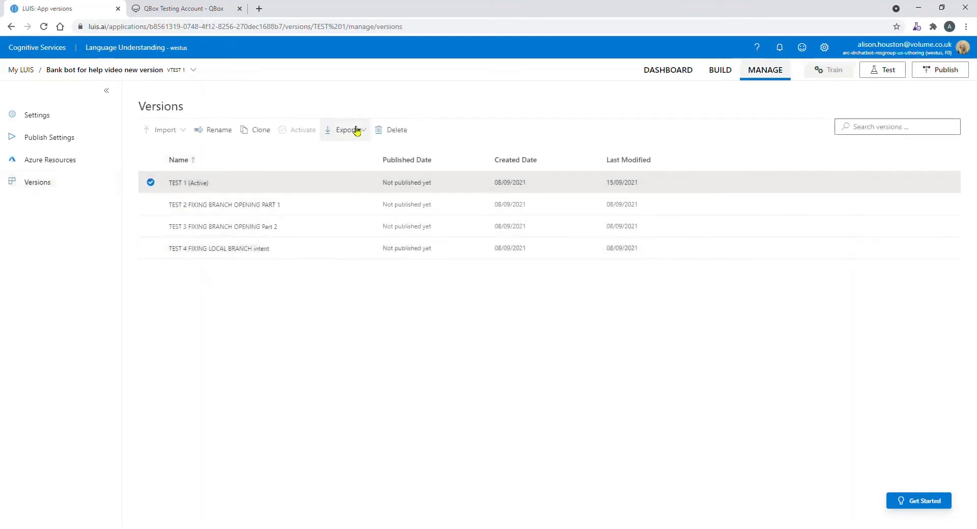
{"action": "left_click", "coordinate": [349, 131]}
{"action": "left_click", "coordinate": [368, 151]}
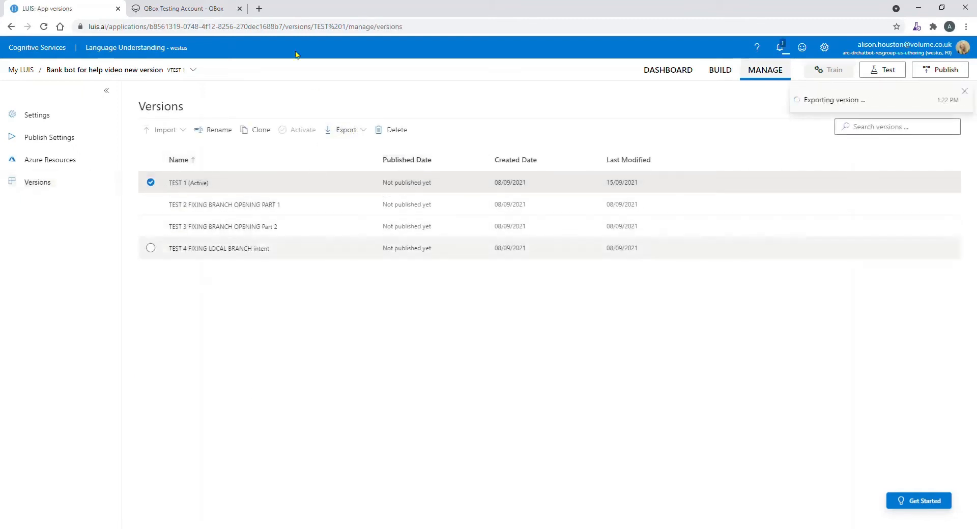
Switch to QBox and start a test named "Initial test" in a new project called "LUIS Banking Bot".
{"action": "left_click", "coordinate": [173, 9]}
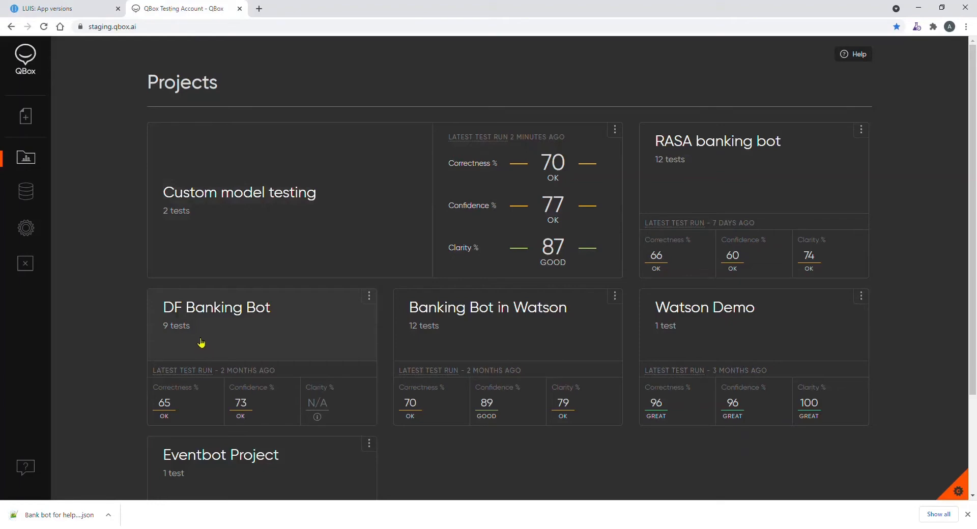
{"action": "left_click", "coordinate": [43, 116]}
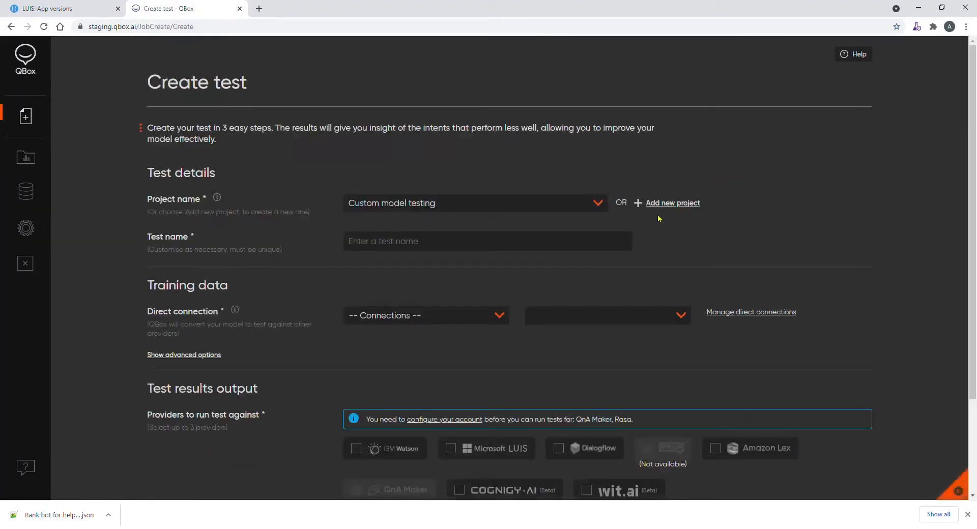
{"action": "left_click", "coordinate": [697, 206]}
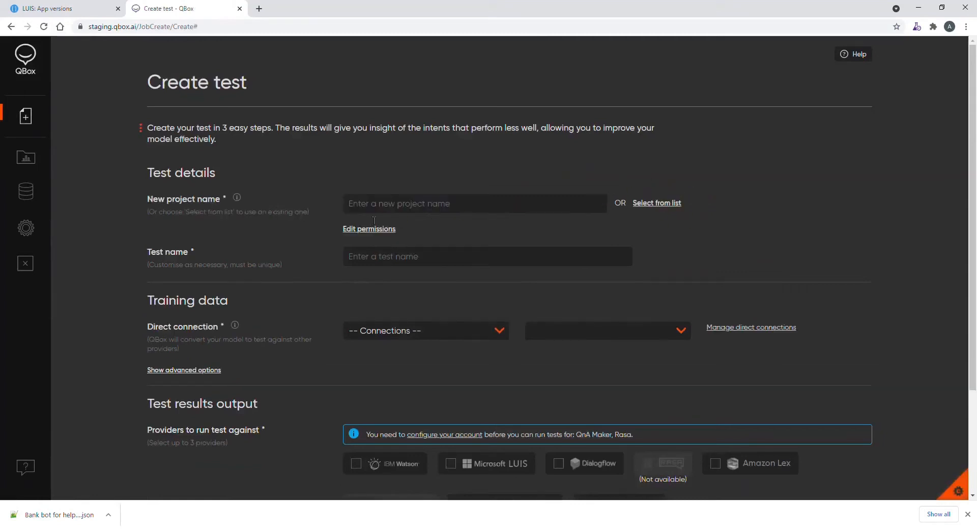
{"action": "left_click", "coordinate": [368, 210]}
{"action": "type", "text": "LUIS Banking Bot"}
{"action": "left_click", "coordinate": [479, 263]}
{"action": "type", "text": "Initial test"}
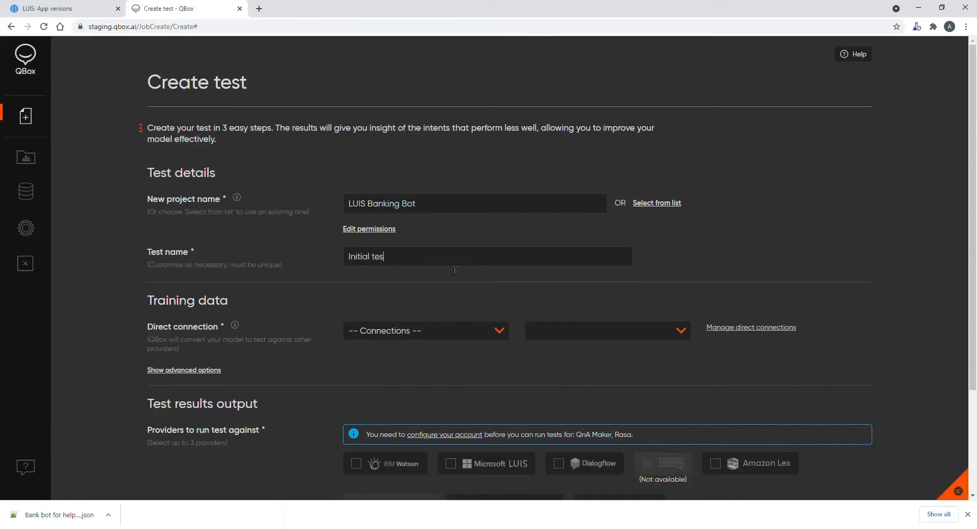
Upload "Bank bot for help video new version (7).json" as the source training data and create the test against Microsoft LUIS.
{"action": "left_click", "coordinate": [189, 370]}
{"action": "left_click", "coordinate": [379, 354]}
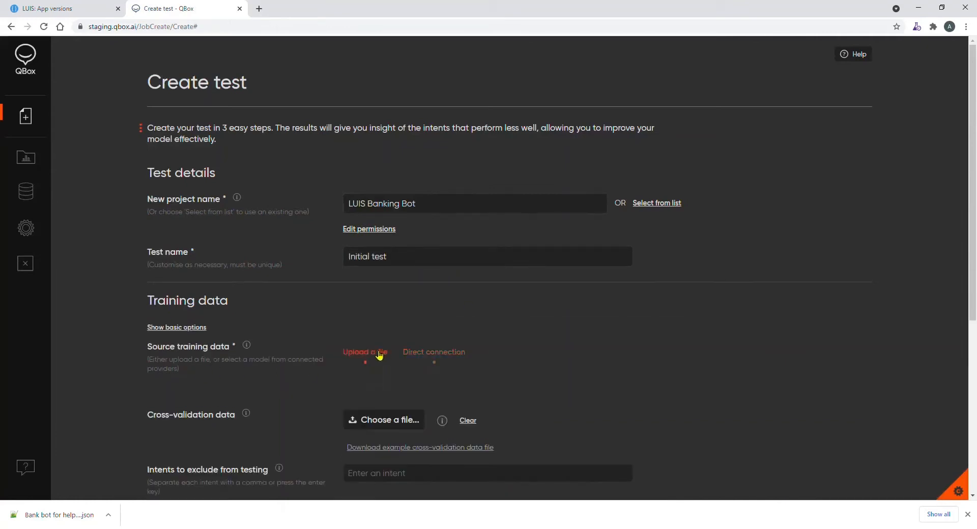
{"action": "left_click", "coordinate": [387, 384]}
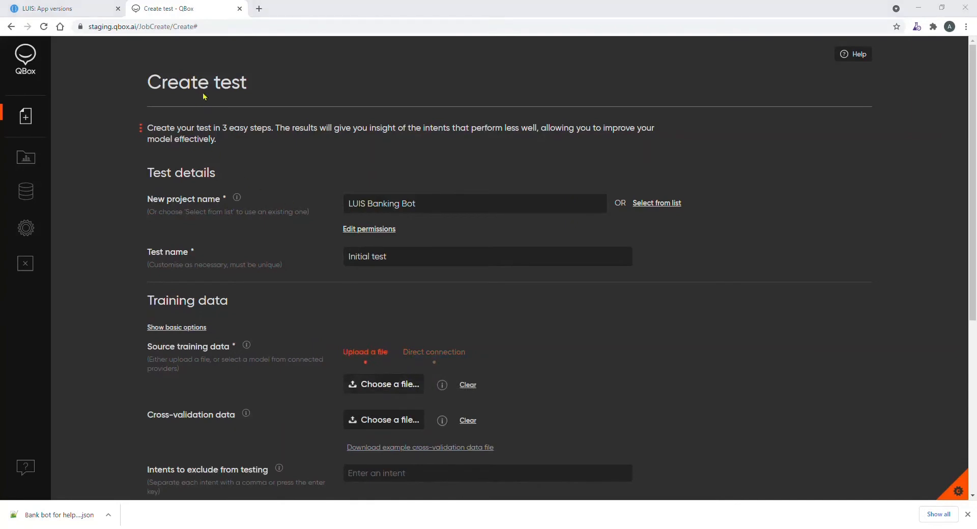
{"action": "scroll", "coordinate": [520, 284], "scroll_direction": "down", "scroll_amount": 3}
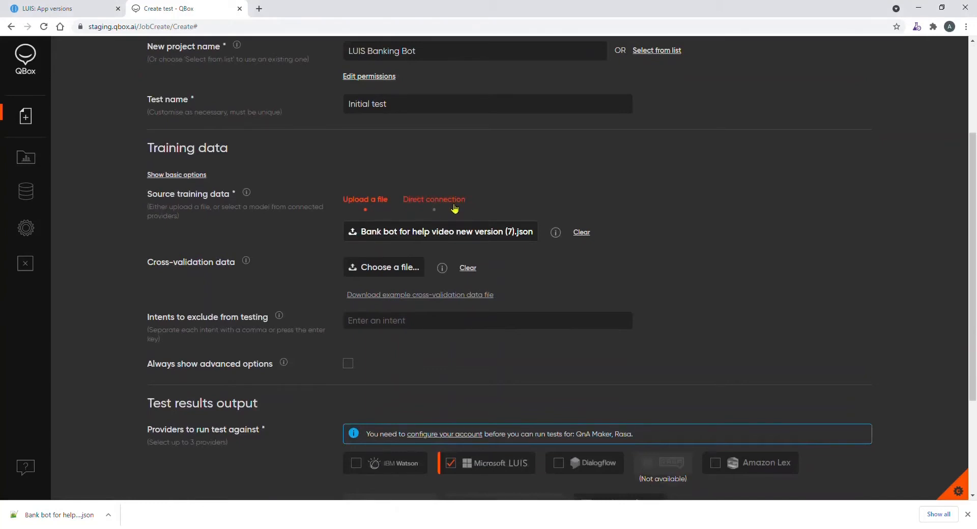
{"action": "scroll", "coordinate": [454, 208], "scroll_direction": "down", "scroll_amount": 3}
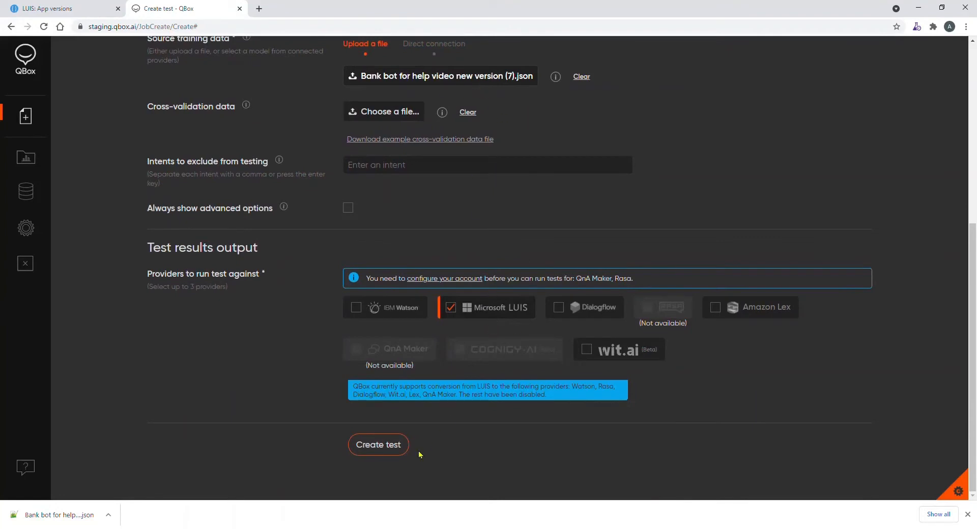
{"action": "left_click", "coordinate": [362, 452]}
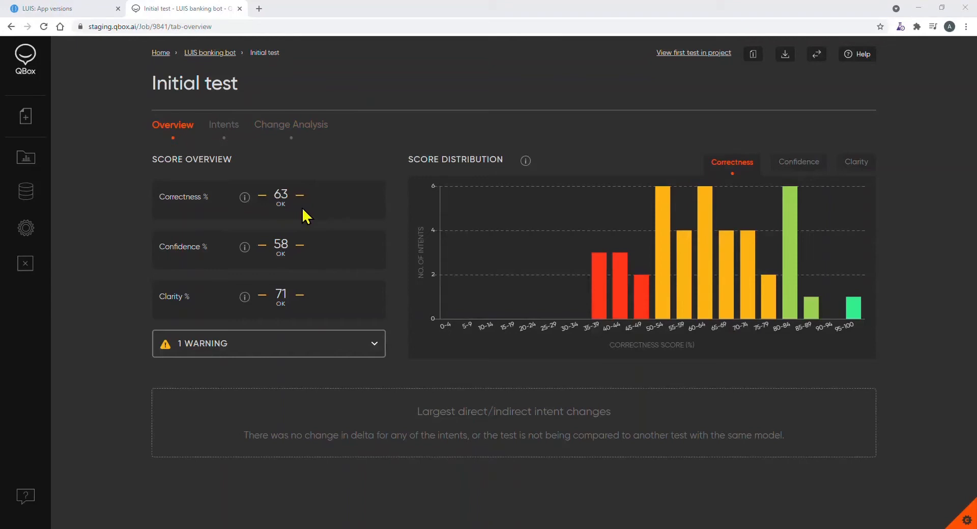
Review the initial test's overall score explanations and the distribution of correctness scores across its intents.
{"action": "mouse_move", "coordinate": [248, 203]}
{"action": "mouse_move", "coordinate": [245, 248]}
{"action": "mouse_move", "coordinate": [248, 301]}
{"action": "mouse_move", "coordinate": [619, 315]}
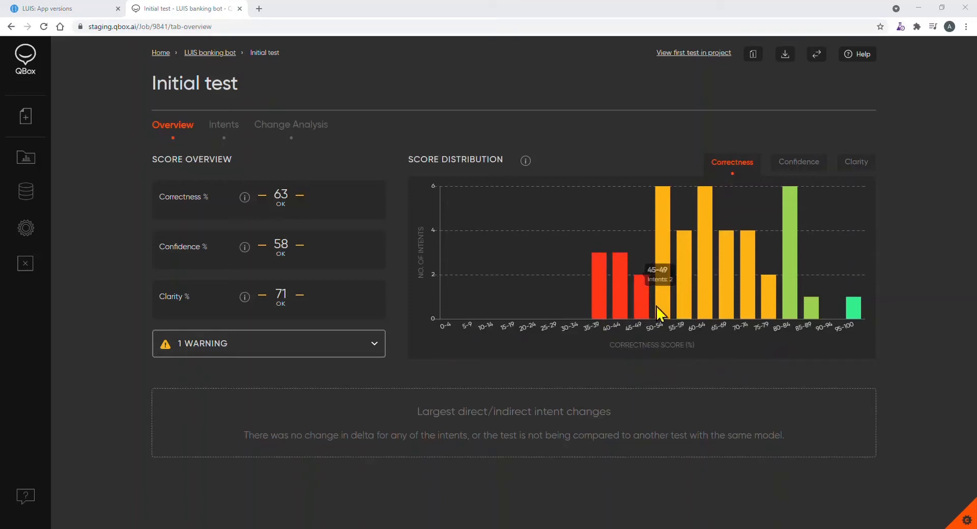
{"action": "mouse_move", "coordinate": [710, 311]}
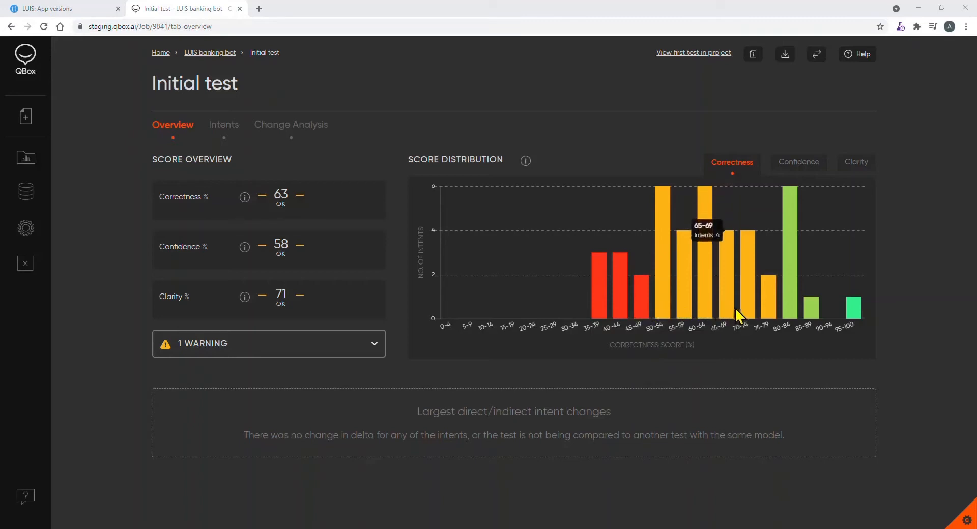
{"action": "mouse_move", "coordinate": [790, 316]}
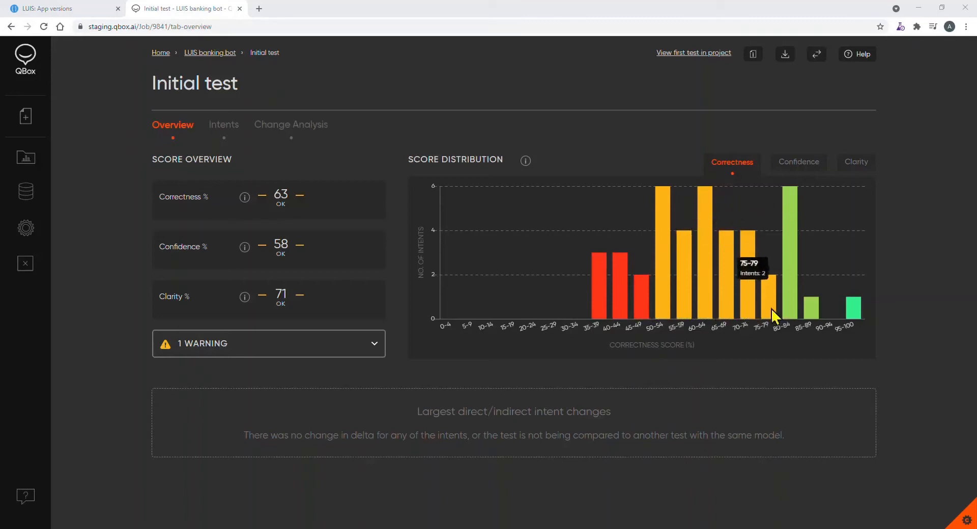
{"action": "mouse_move", "coordinate": [853, 318]}
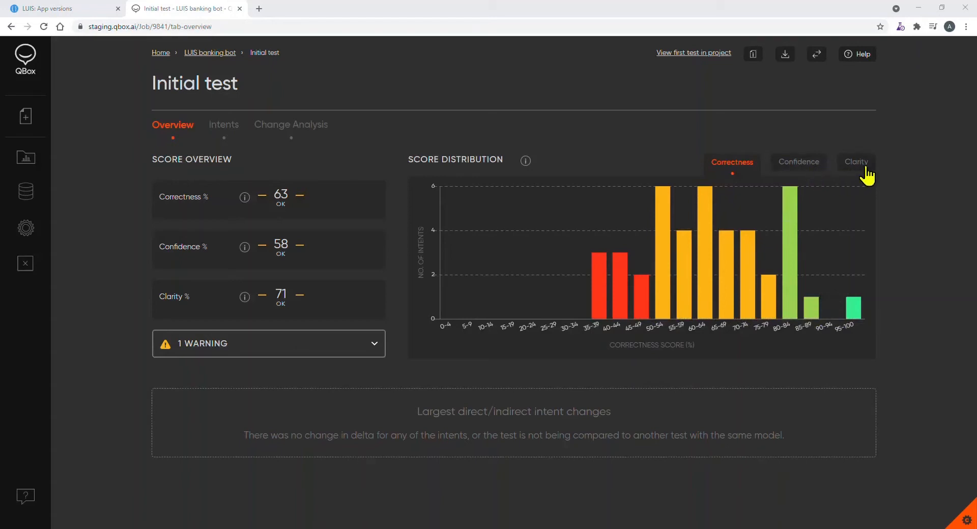
Examine the confidence and clarity score distributions, and expand the test's warning details.
{"action": "left_click", "coordinate": [798, 173]}
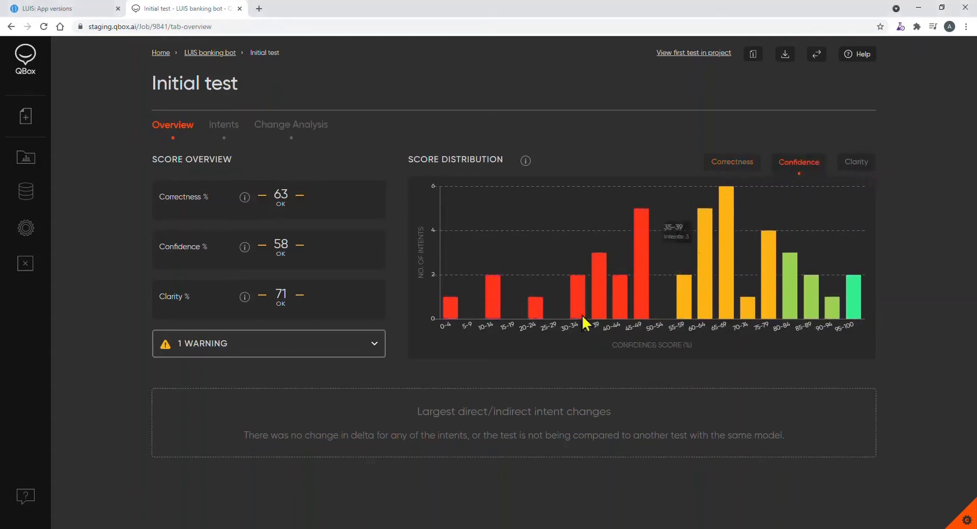
{"action": "mouse_move", "coordinate": [505, 323]}
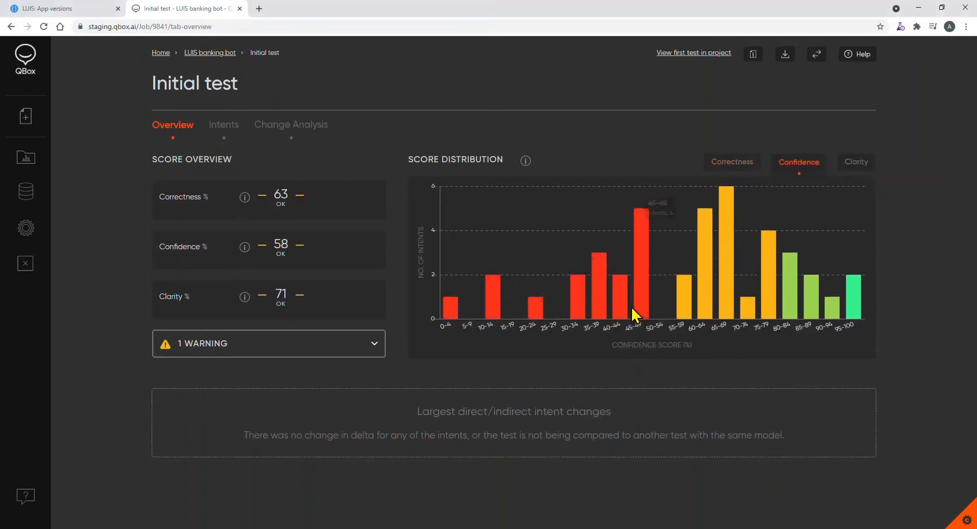
{"action": "left_click", "coordinate": [869, 165]}
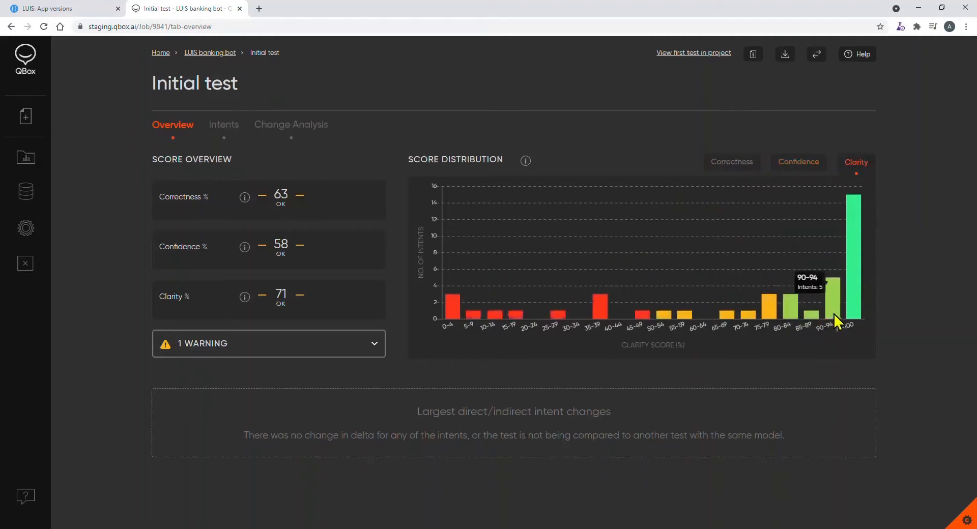
{"action": "mouse_move", "coordinate": [856, 319]}
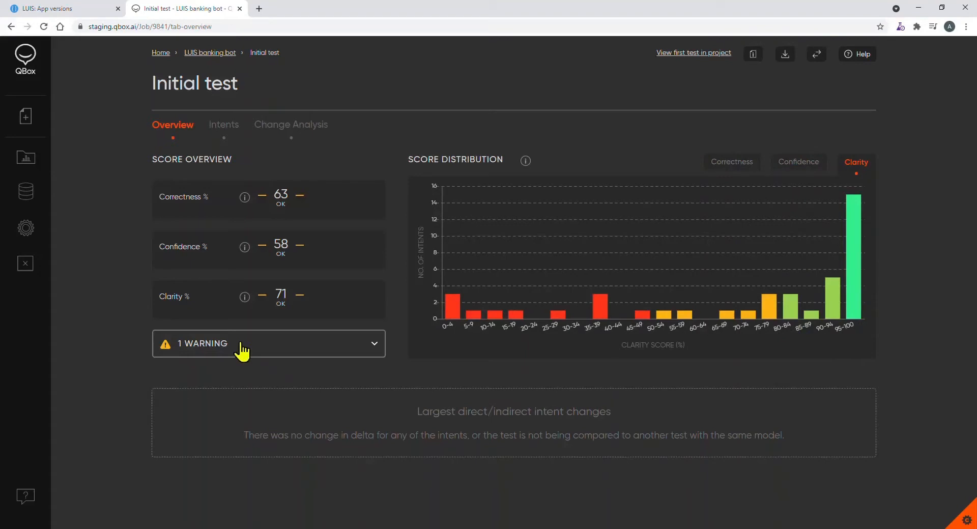
{"action": "left_click", "coordinate": [380, 350]}
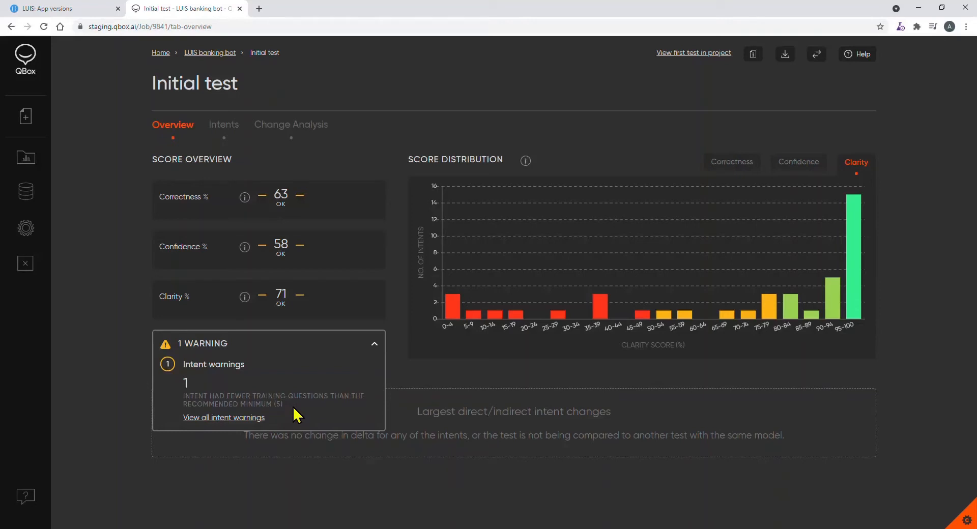
Review the correctness, confidence and clarity breakdown for each intent in the initial test.
{"action": "left_click", "coordinate": [236, 126]}
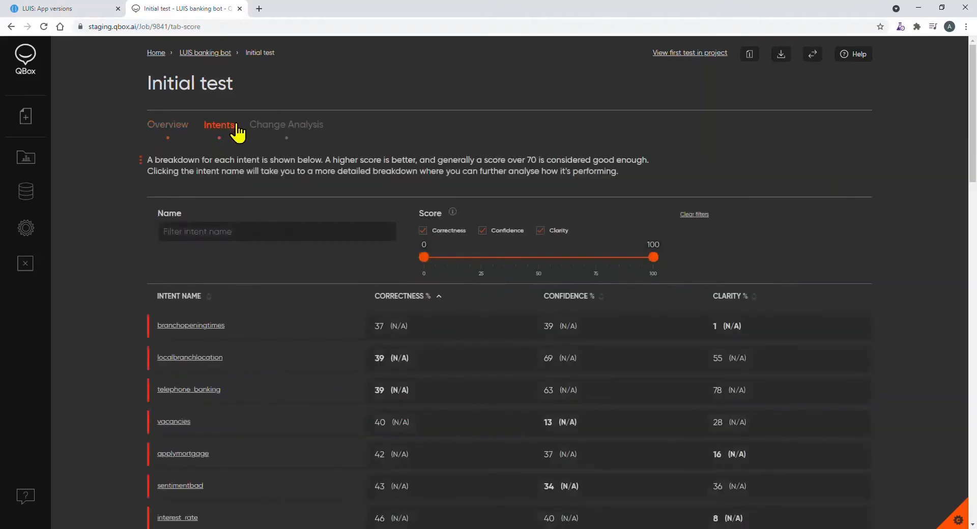
{"action": "scroll", "coordinate": [114, 323], "scroll_direction": "down", "scroll_amount": 3}
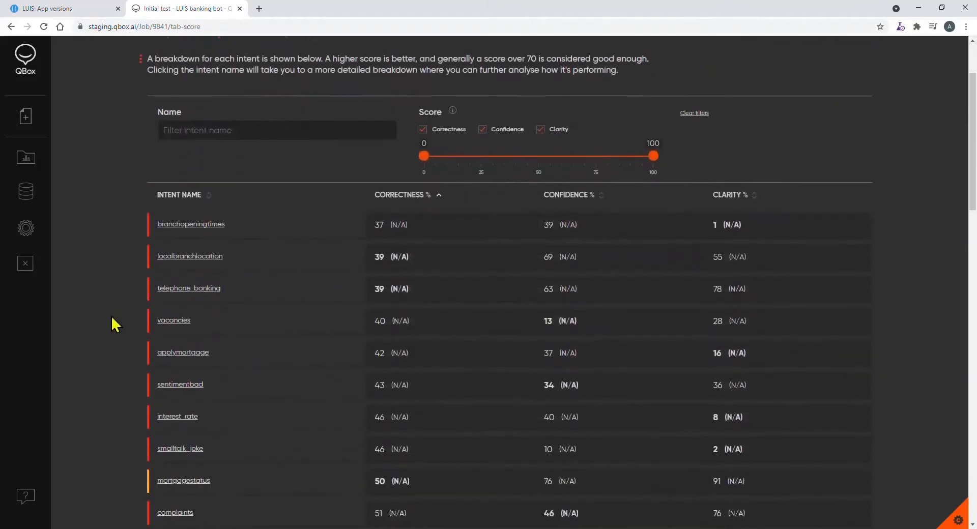
{"action": "scroll", "coordinate": [109, 320], "scroll_direction": "down", "scroll_amount": 8}
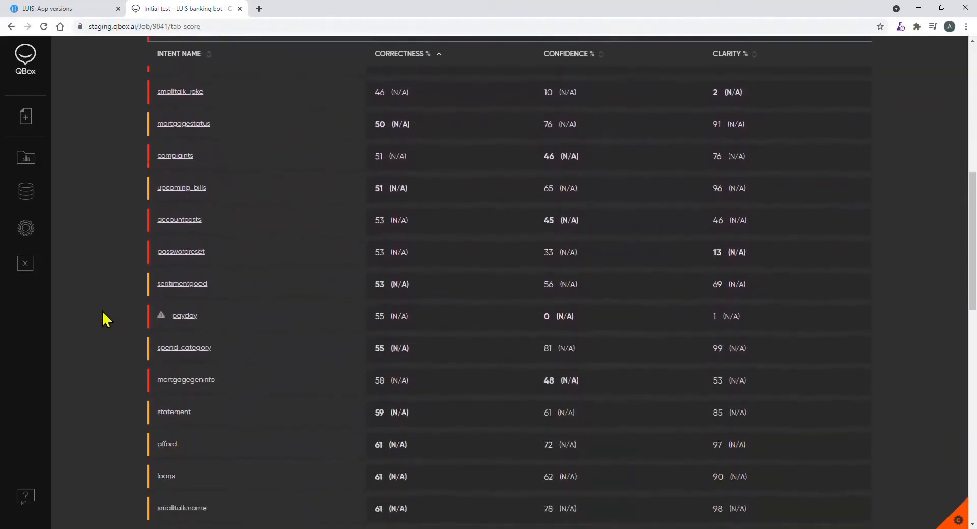
{"action": "scroll", "coordinate": [106, 320], "scroll_direction": "up", "scroll_amount": 10}
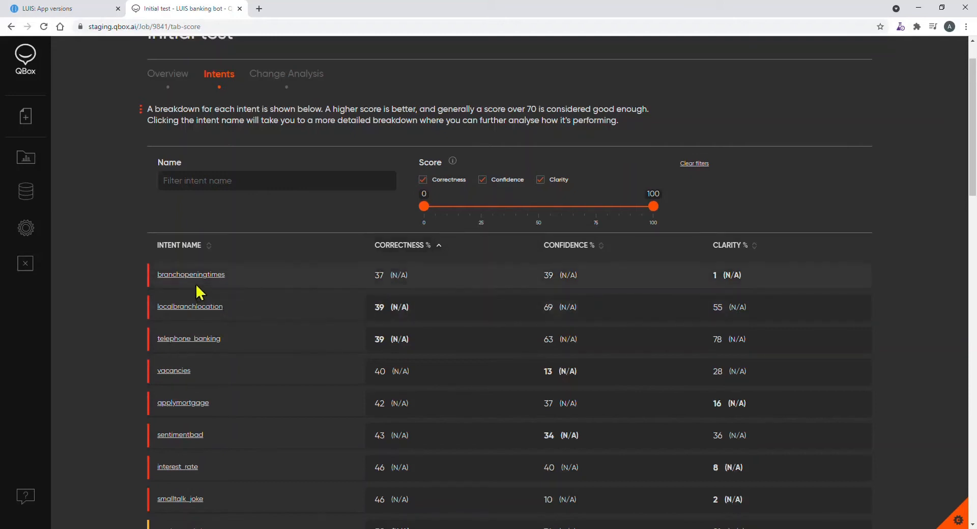
Open the branchopeningtimes intent in a new browser tab and examine its correctness and confidence distribution diagrams.
{"action": "middle_click", "coordinate": [224, 288]}
{"action": "left_click", "coordinate": [287, 11]}
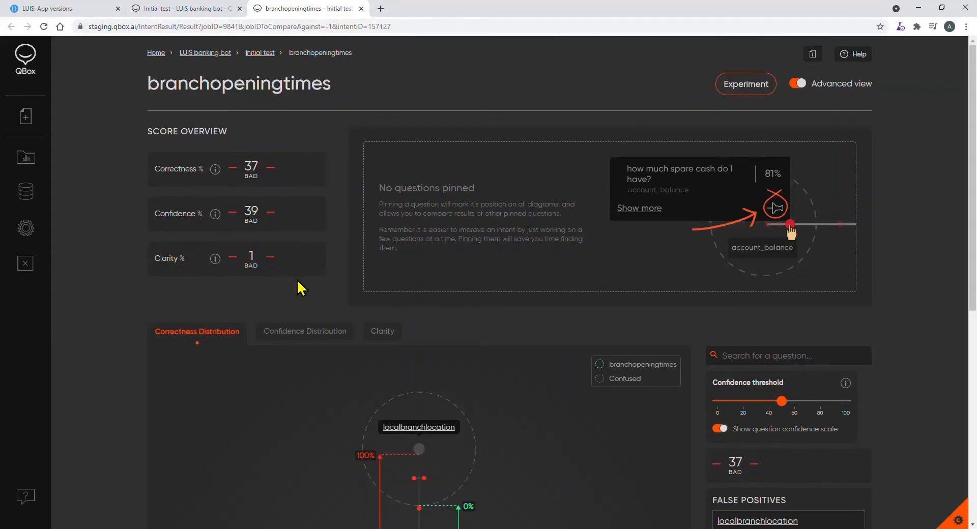
{"action": "scroll", "coordinate": [302, 288], "scroll_direction": "down", "scroll_amount": 4}
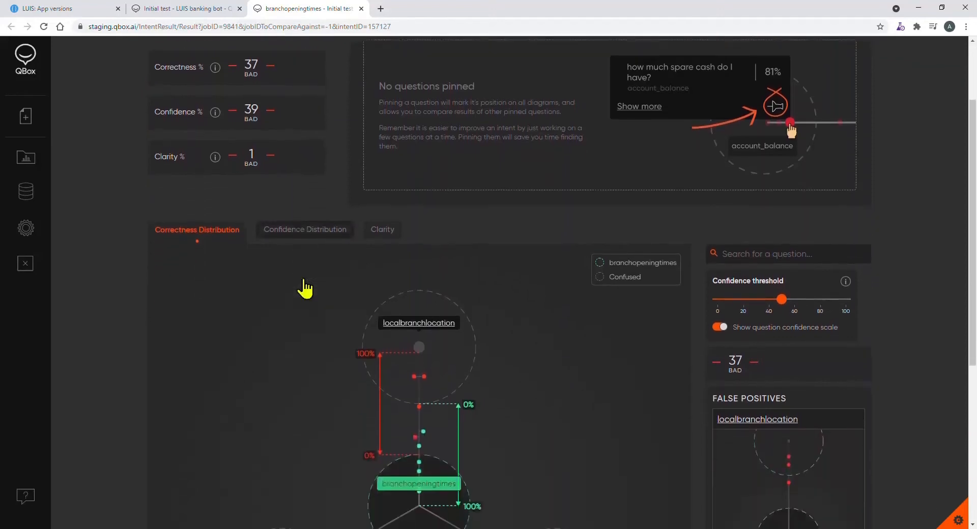
{"action": "scroll", "coordinate": [304, 288], "scroll_direction": "down", "scroll_amount": 1}
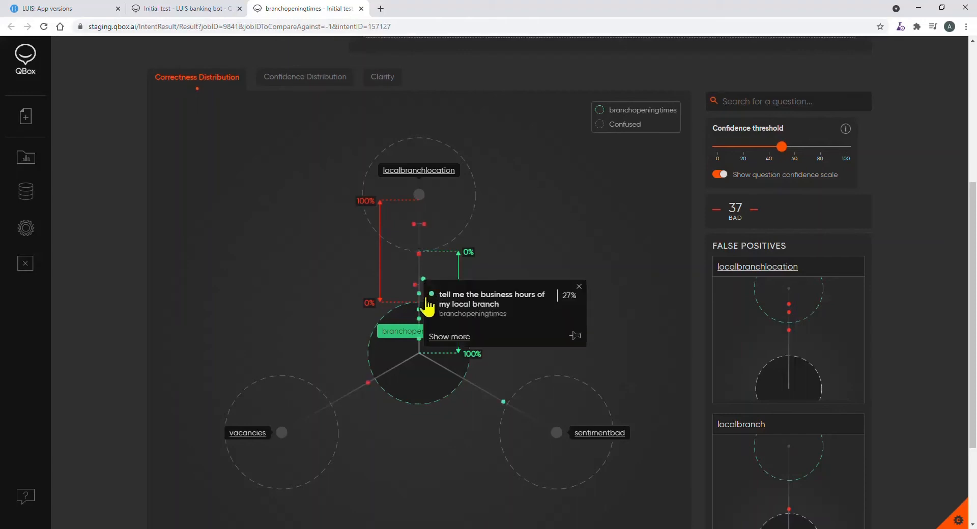
{"action": "mouse_move", "coordinate": [419, 294]}
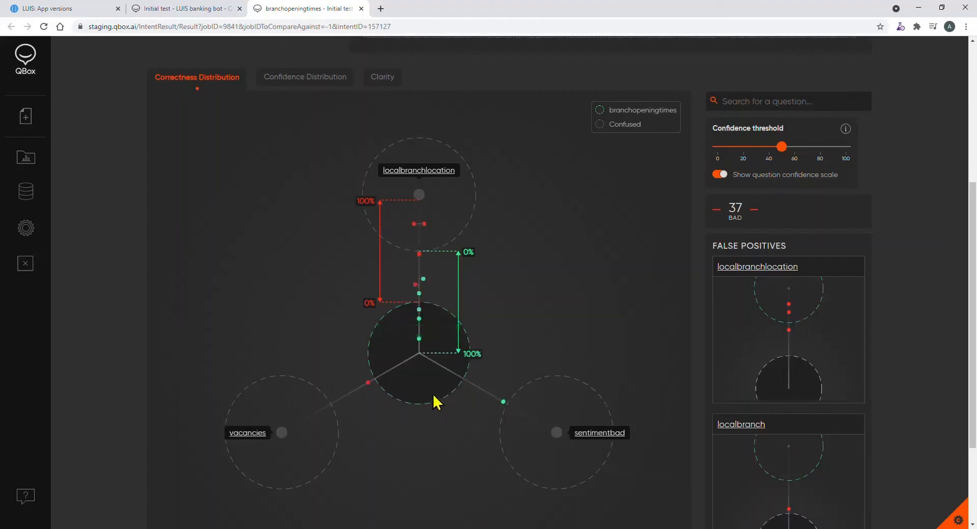
{"action": "left_click", "coordinate": [320, 80]}
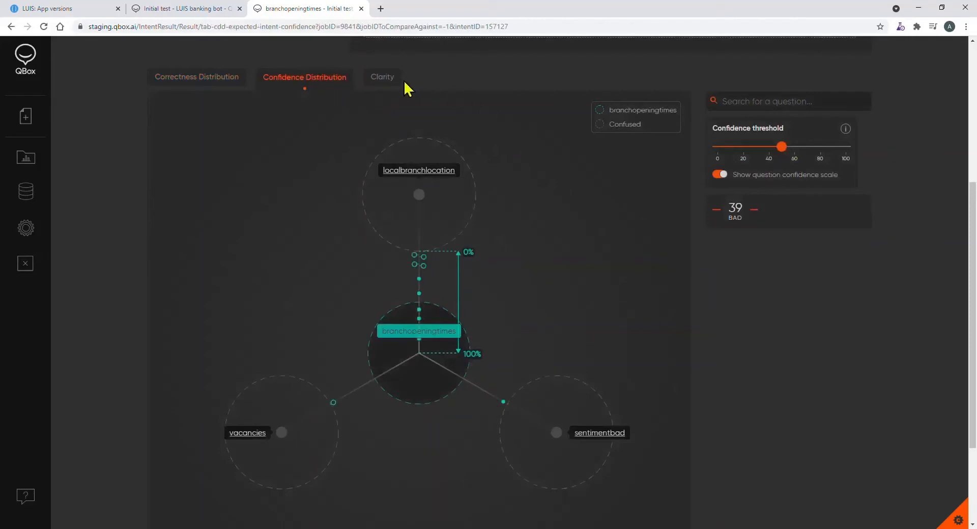
Examine the branchopeningtimes intent's clarity diagram, including the confidence details of its three questions with fair clarity.
{"action": "left_click", "coordinate": [382, 78]}
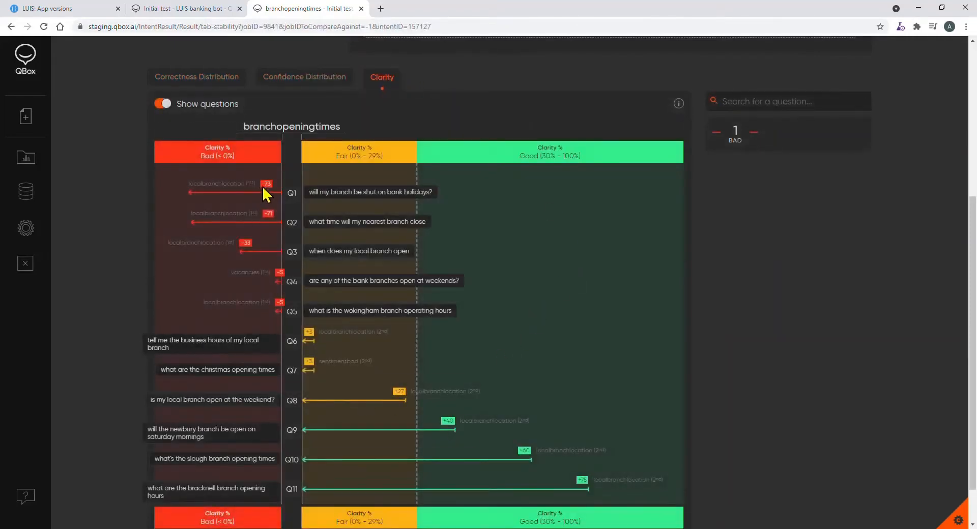
{"action": "mouse_move", "coordinate": [292, 258]}
{"action": "scroll", "coordinate": [547, 249], "scroll_direction": "down", "scroll_amount": 1}
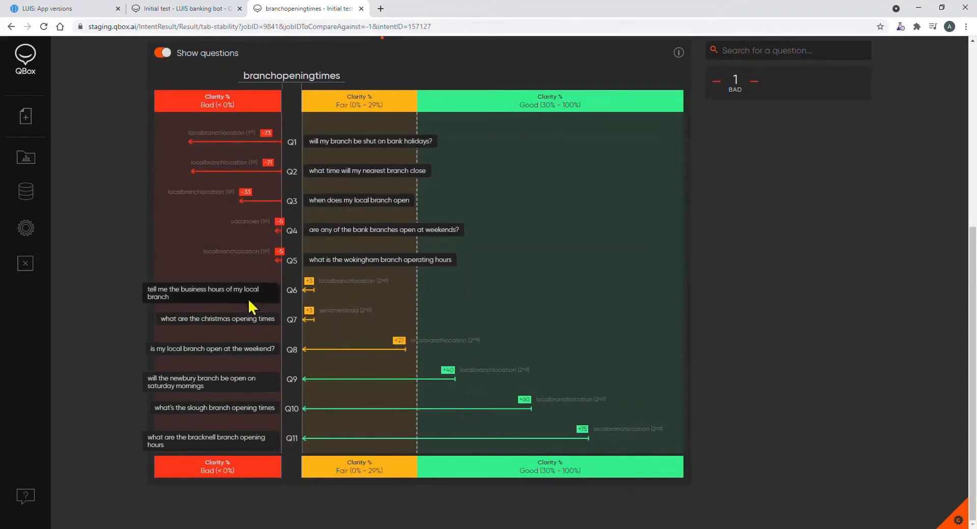
{"action": "mouse_move", "coordinate": [311, 291]}
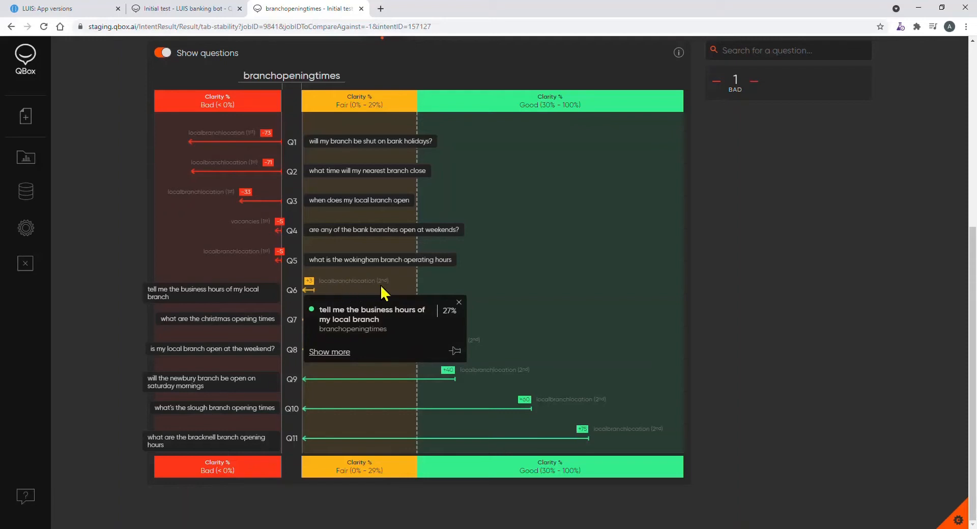
{"action": "left_click", "coordinate": [458, 302]}
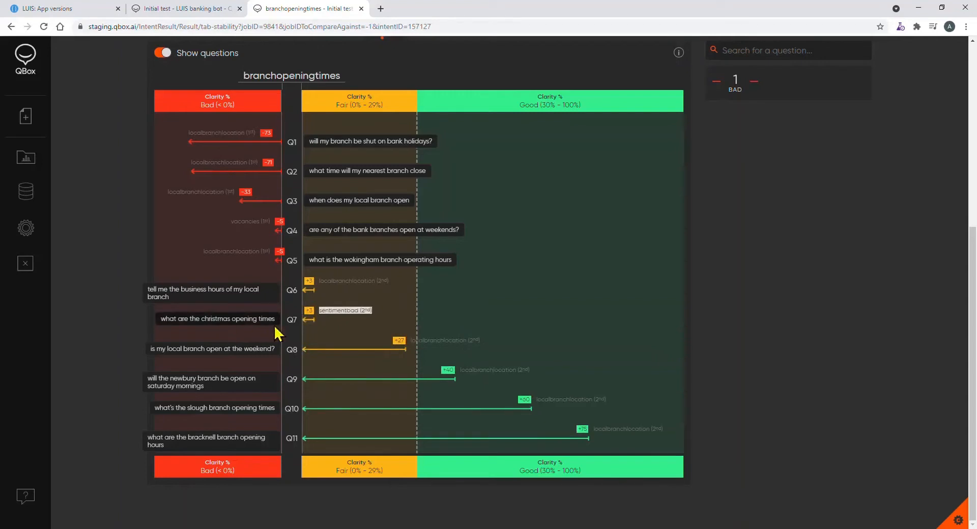
{"action": "left_click", "coordinate": [310, 320]}
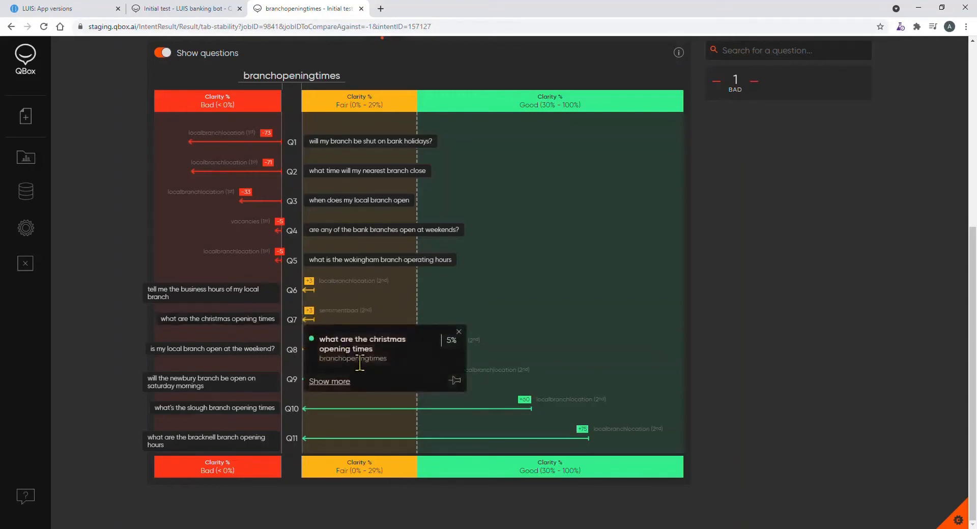
{"action": "left_click", "coordinate": [459, 332]}
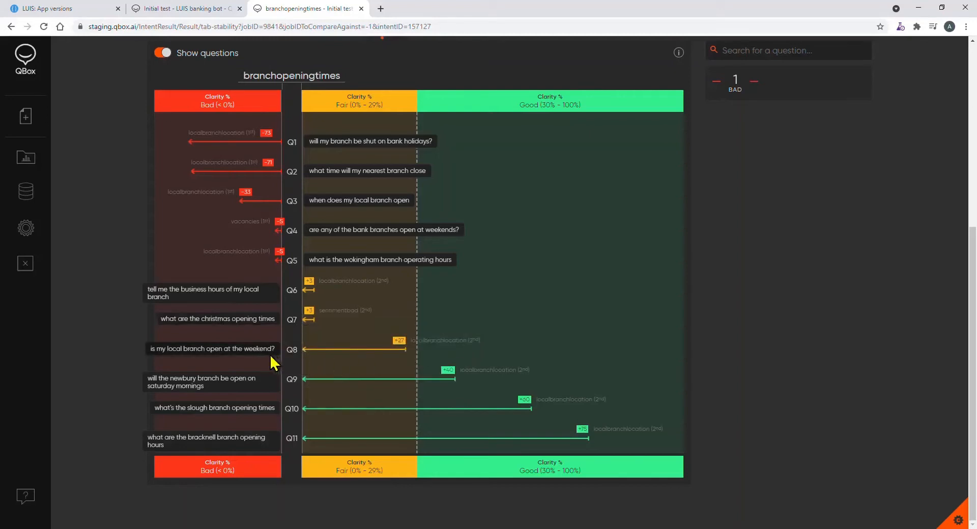
{"action": "left_click", "coordinate": [299, 354]}
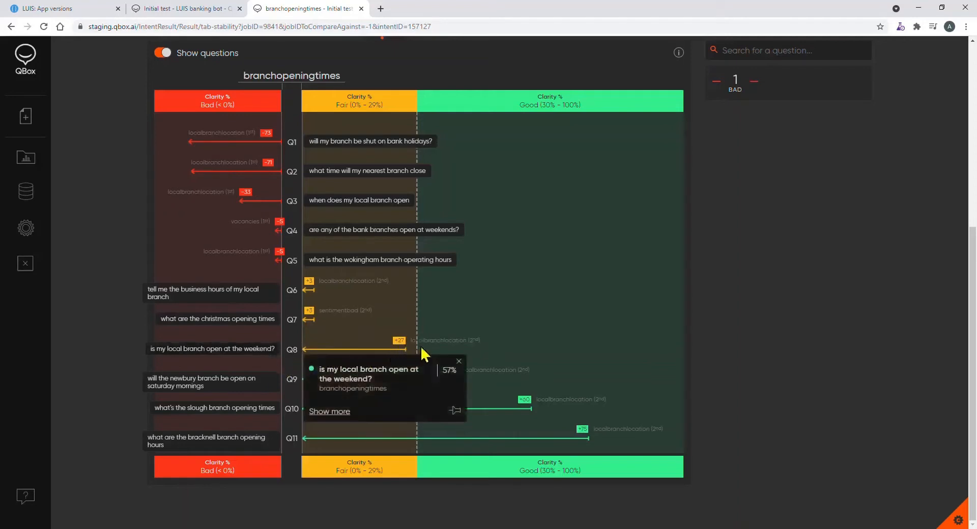
{"action": "left_click", "coordinate": [448, 347]}
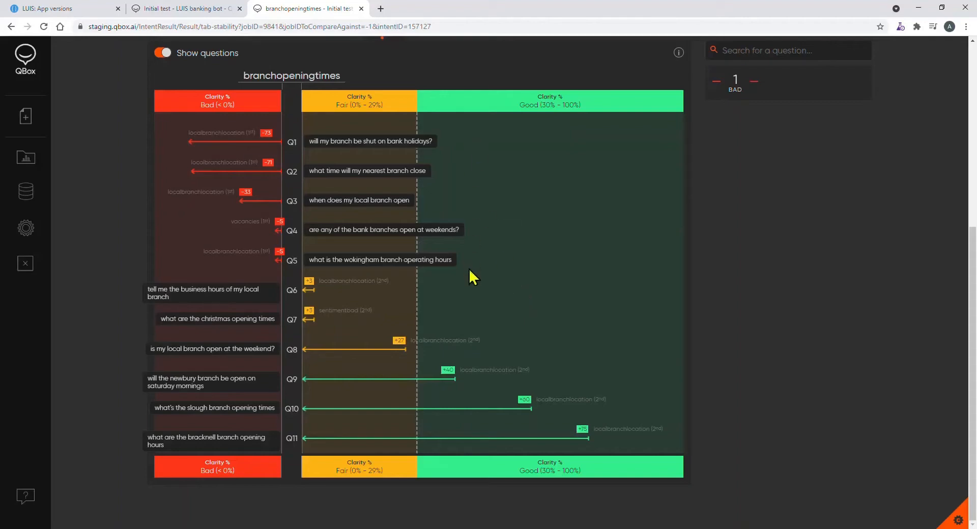
In the correctness distribution, pin the three questions wrongly predicted nearest to localbranchlocation: bank holiday closure, nearest branch closing time and local branch opening.
{"action": "scroll", "coordinate": [481, 289], "scroll_direction": "up", "scroll_amount": 5}
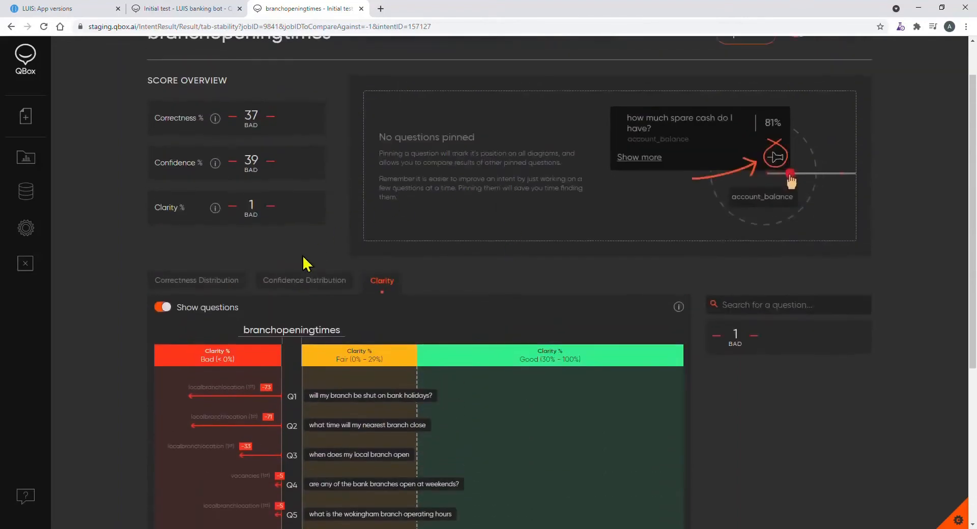
{"action": "left_click", "coordinate": [206, 288]}
{"action": "scroll", "coordinate": [553, 356], "scroll_direction": "down", "scroll_amount": 4}
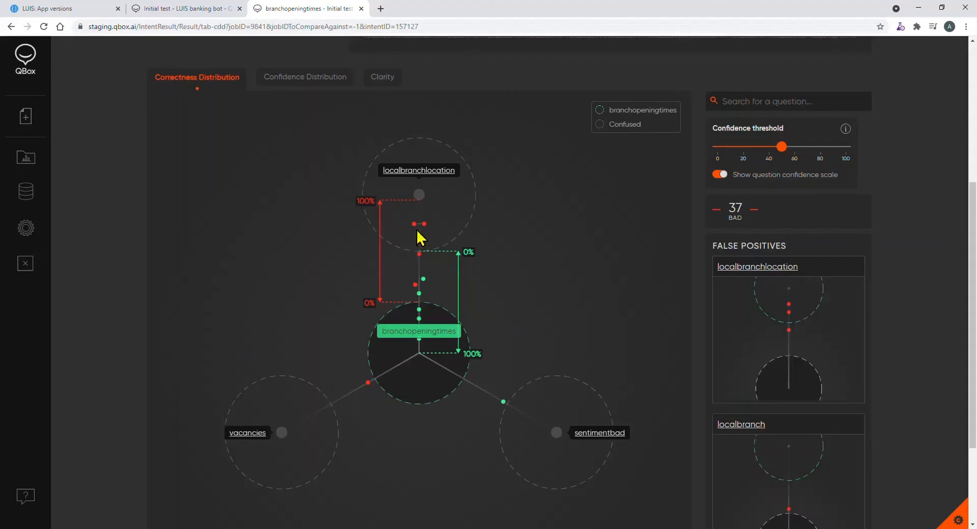
{"action": "mouse_move", "coordinate": [415, 225]}
{"action": "left_click", "coordinate": [565, 281]}
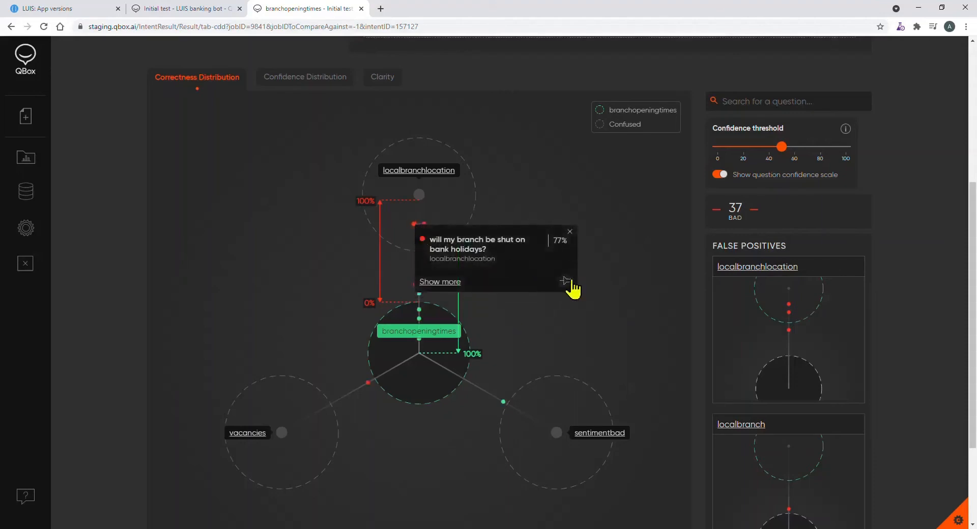
{"action": "scroll", "coordinate": [565, 281], "scroll_direction": "down", "scroll_amount": 1}
{"action": "mouse_move", "coordinate": [424, 193]}
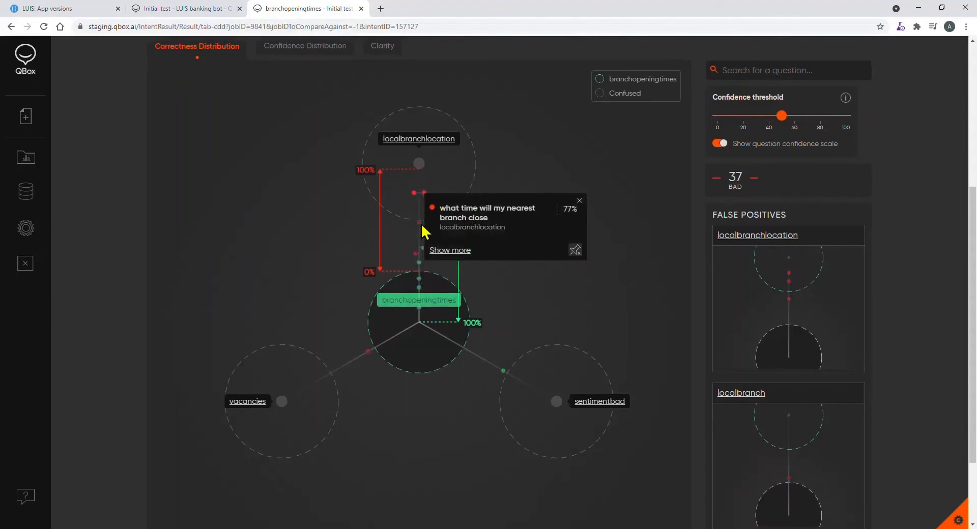
{"action": "mouse_move", "coordinate": [420, 226]}
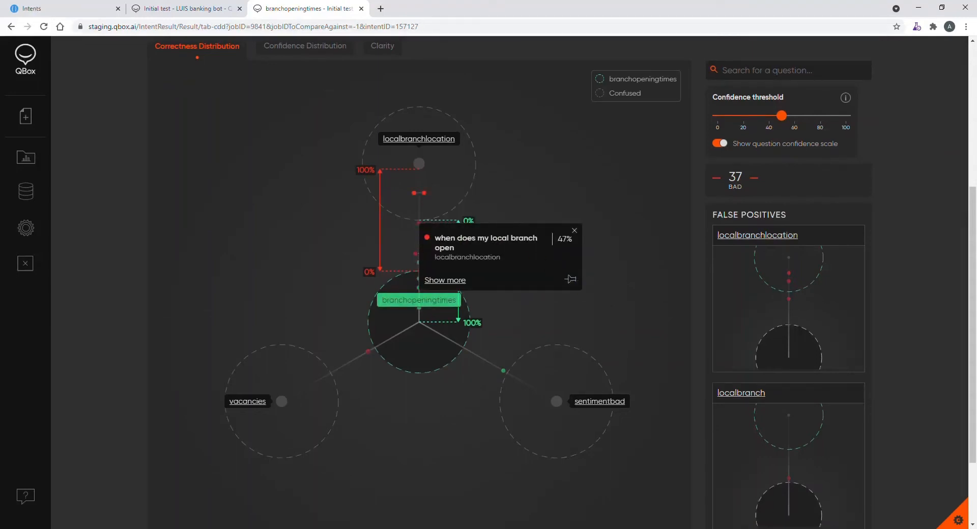
{"action": "left_click", "coordinate": [572, 280]}
{"action": "left_click", "coordinate": [575, 231]}
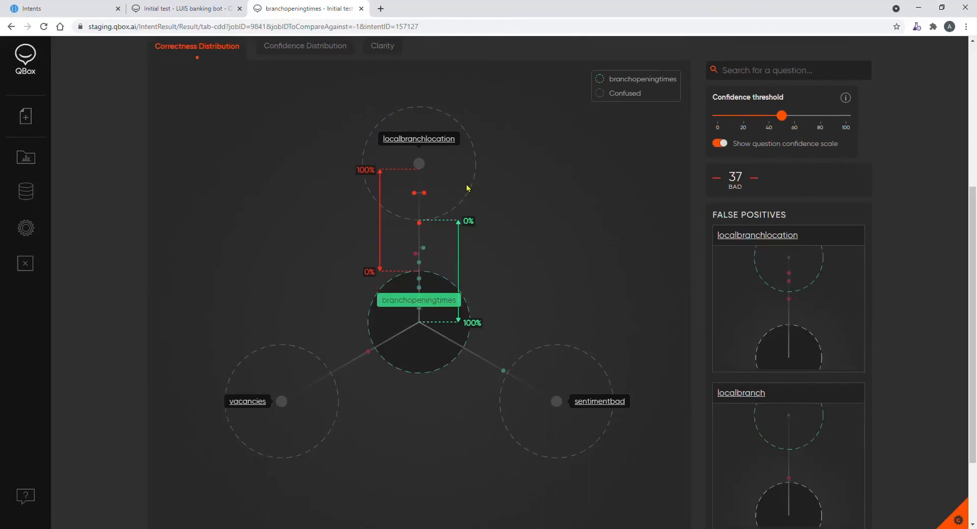
Examine the training data and word influence for the pinned question "what time will my nearest branch close" across both competing intents.
{"action": "scroll", "coordinate": [468, 189], "scroll_direction": "up", "scroll_amount": 5}
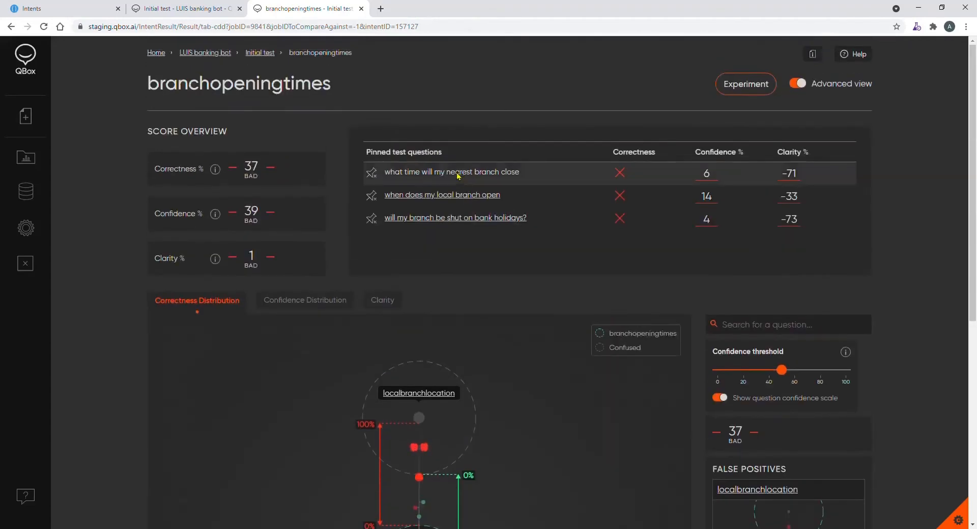
{"action": "left_click", "coordinate": [457, 173]}
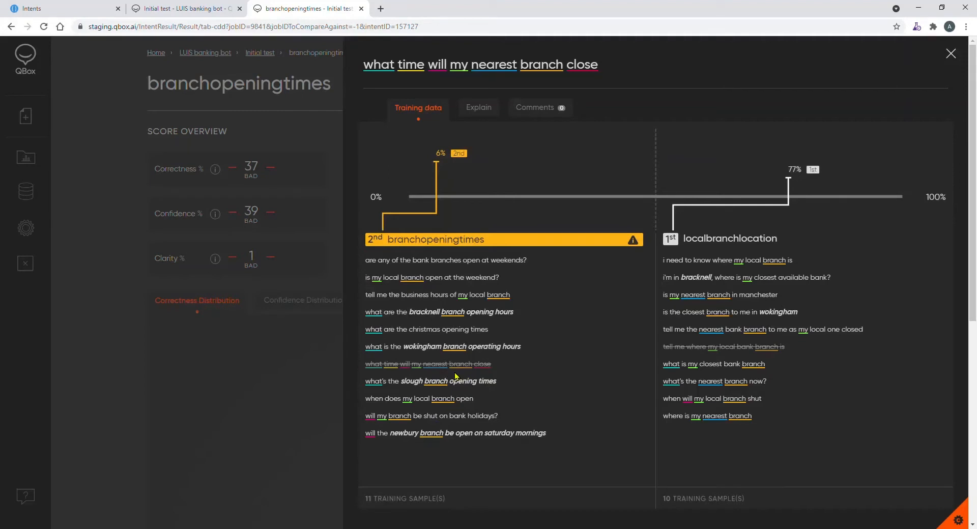
{"action": "left_click", "coordinate": [479, 113]}
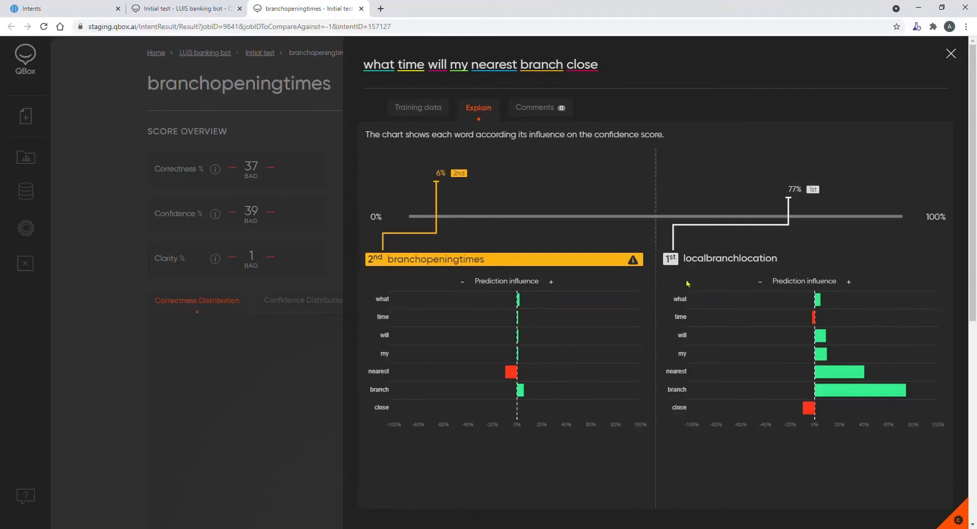
{"action": "mouse_move", "coordinate": [840, 377]}
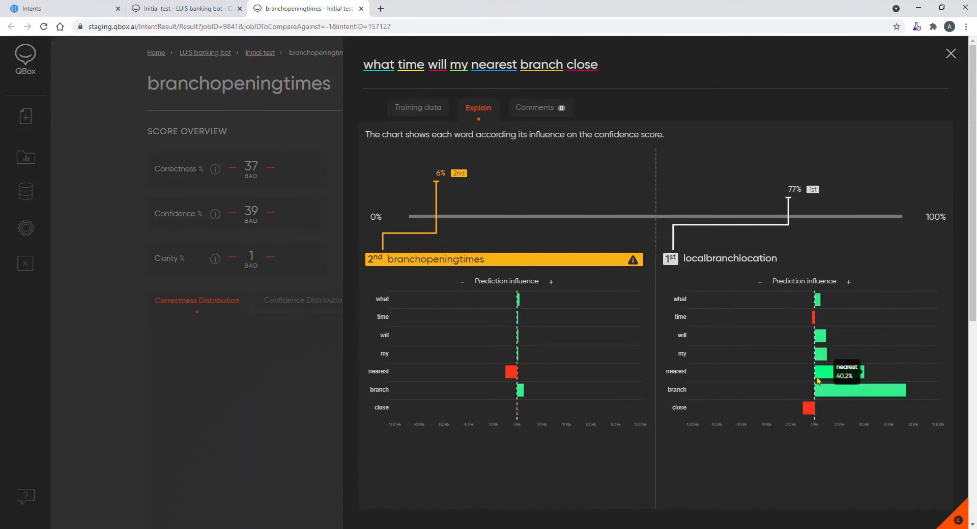
{"action": "mouse_move", "coordinate": [827, 398]}
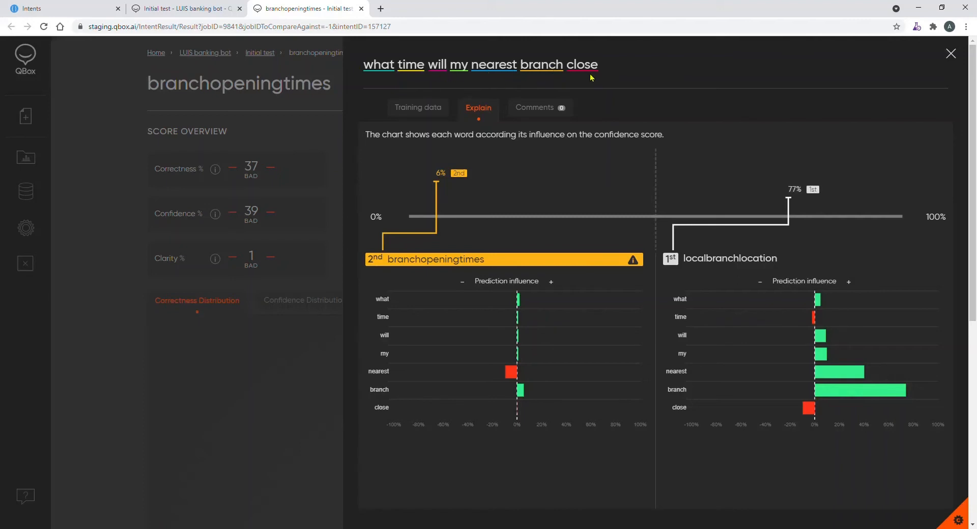
{"action": "mouse_move", "coordinate": [519, 319]}
{"action": "mouse_move", "coordinate": [521, 393]}
{"action": "mouse_move", "coordinate": [518, 409]}
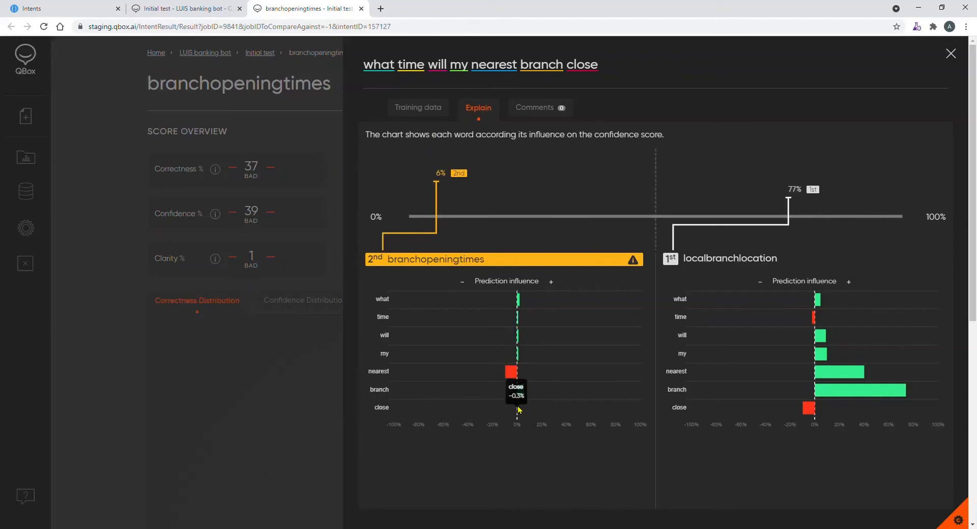
{"action": "left_click", "coordinate": [412, 109]}
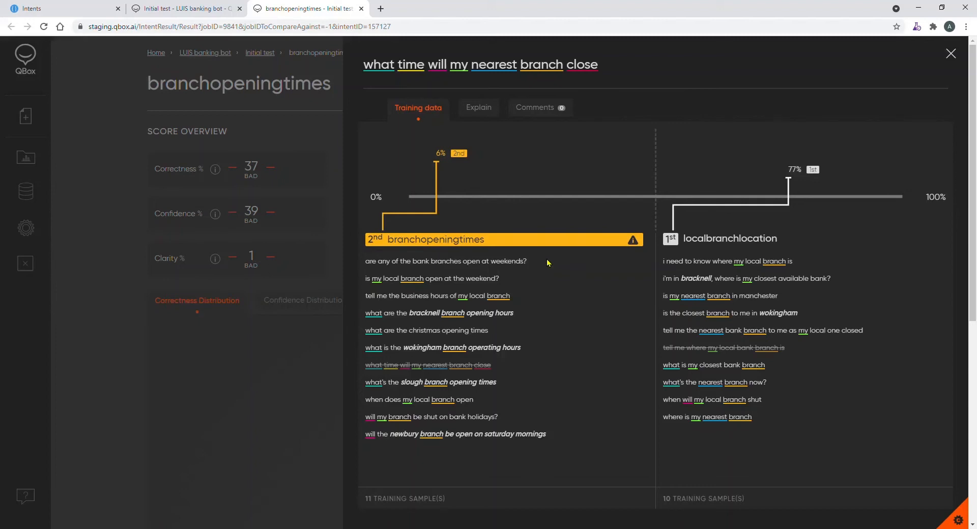
Switch to LUIS and add the example "want to know the time our nearest bank branch will close" to the branchopeningtimes intent.
{"action": "left_click", "coordinate": [50, 12]}
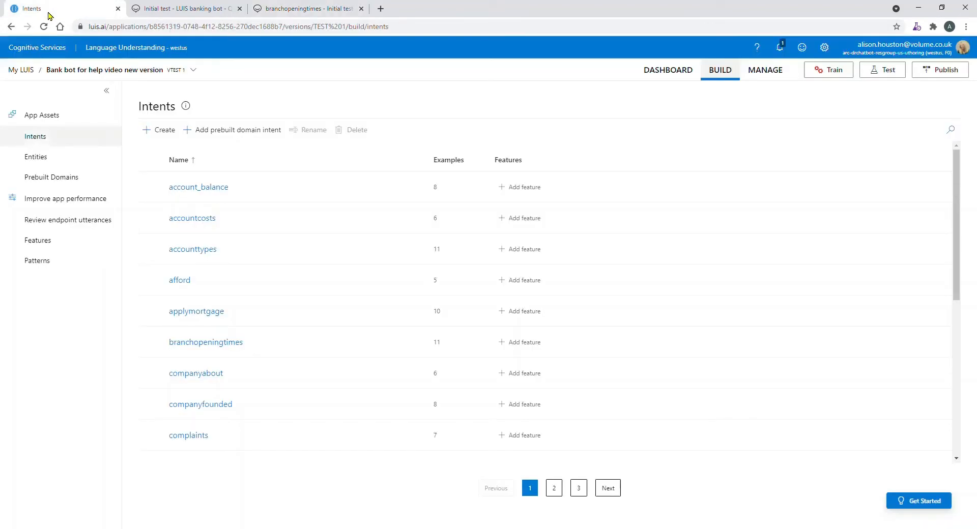
{"action": "left_click", "coordinate": [215, 349]}
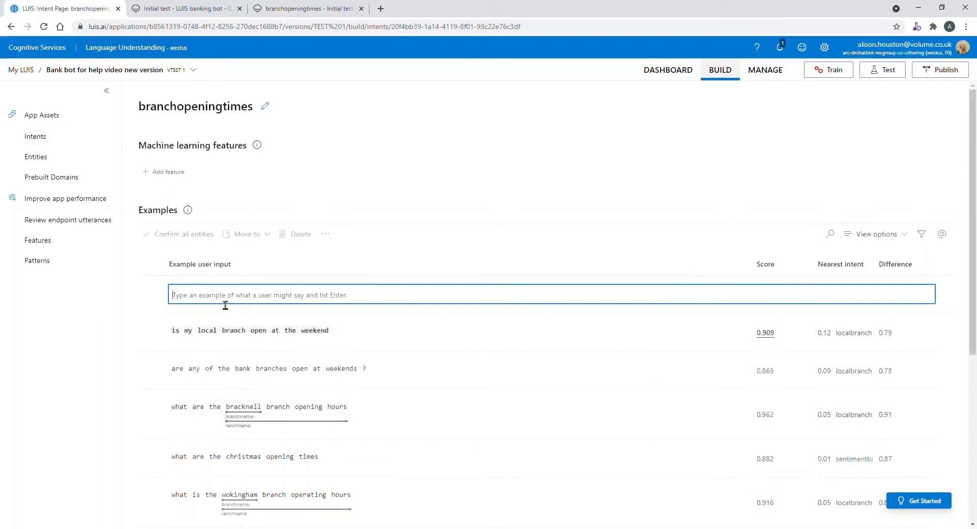
{"action": "type", "text": "want "}
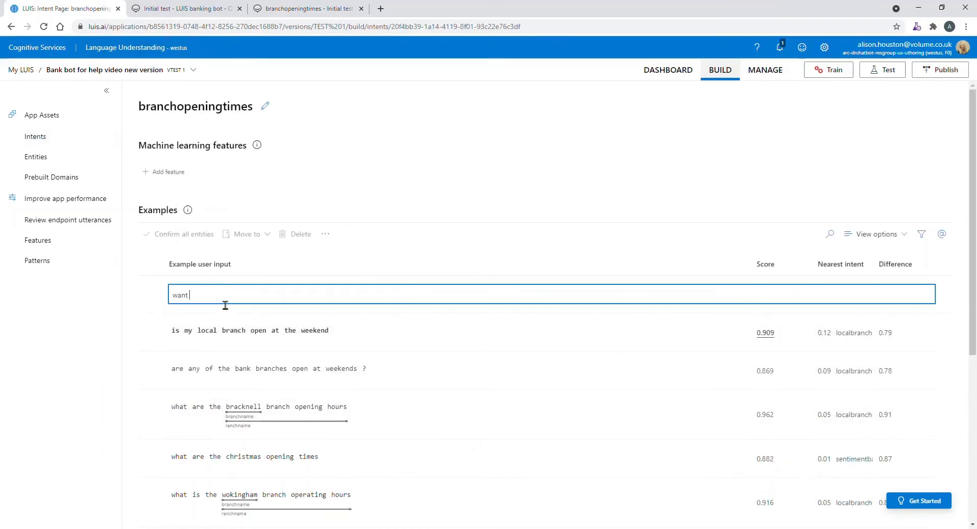
{"action": "type", "text": "to know the time our nearest bank branch will close"}
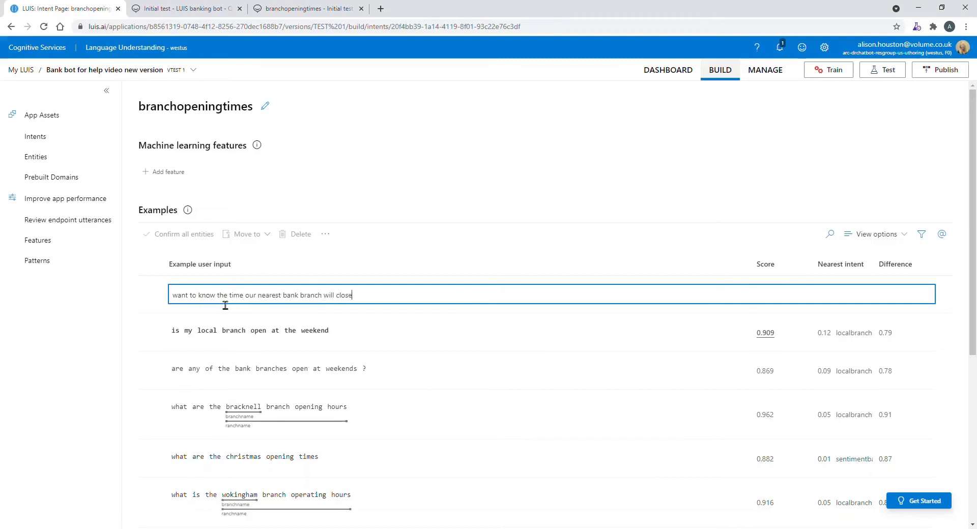
{"action": "key", "text": "Return"}
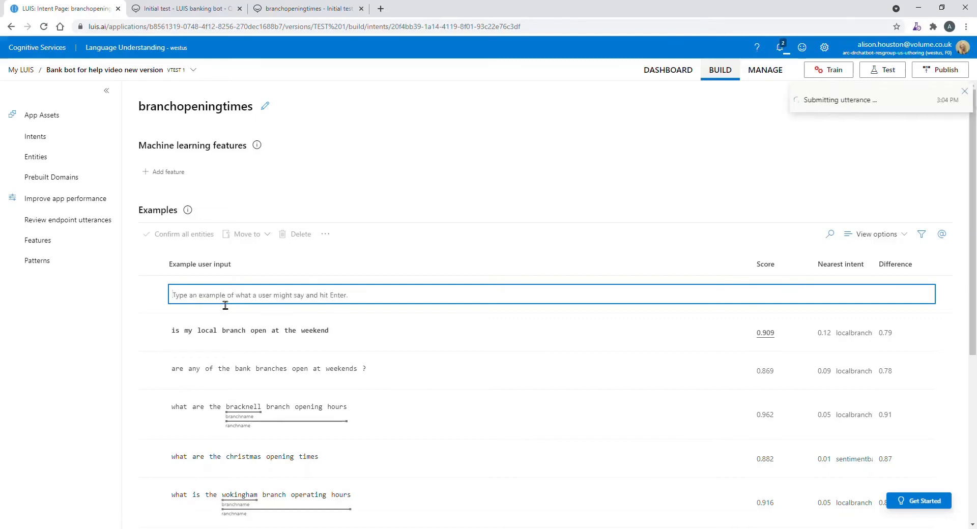
Add the example utterance "give me the time my nearest branch is going to close" to the branchopeningtimes intent.
{"action": "type", "text": "give me the time"}
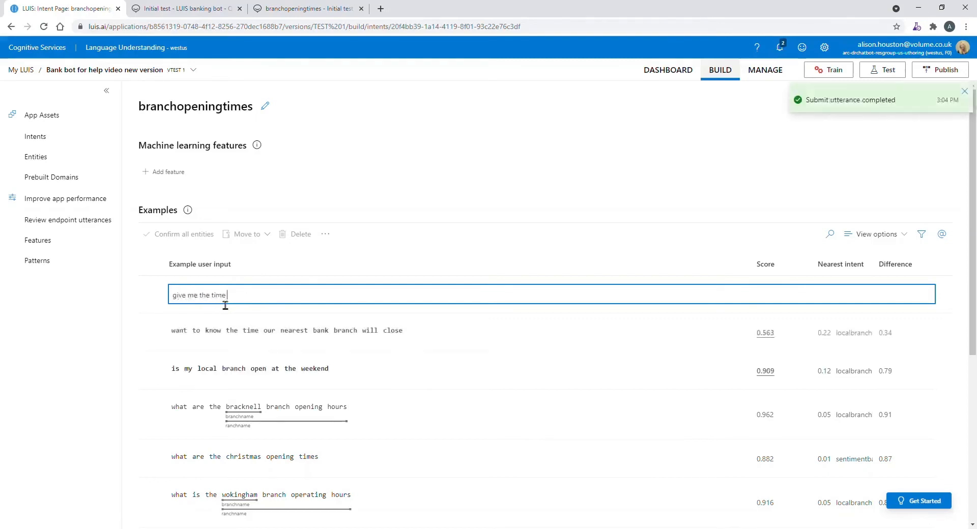
{"action": "type", "text": " my nea"}
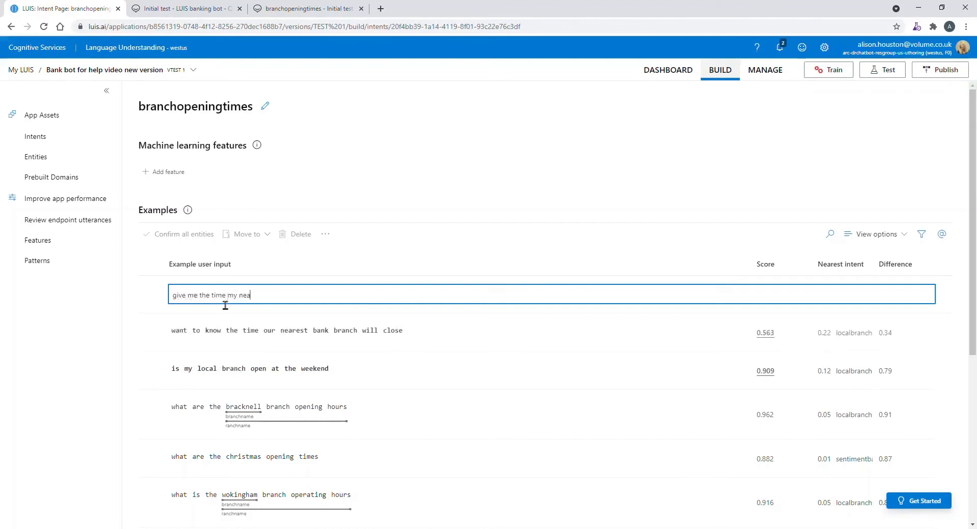
{"action": "type", "text": "rest branch is going to close"}
{"action": "key", "text": "Return"}
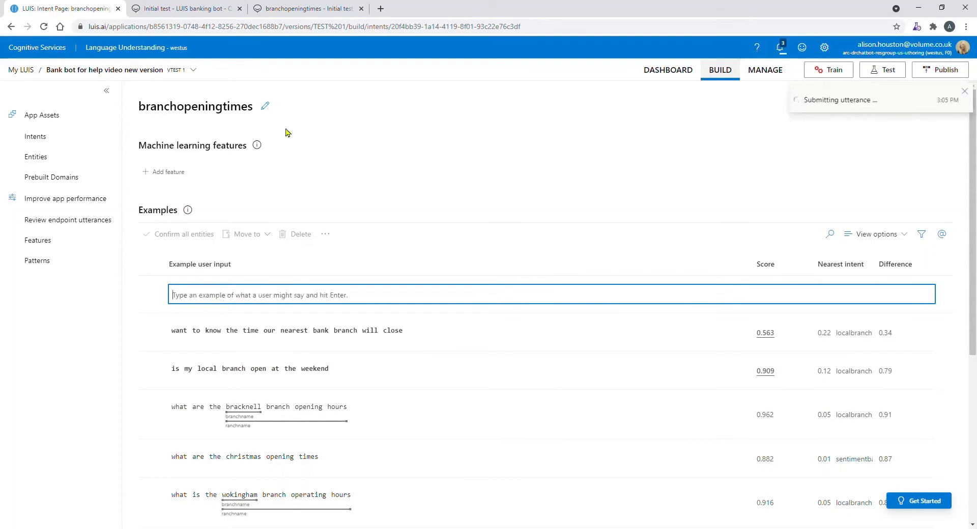
Switch back to QBox and examine the training data and word influence for the pinned question "when does my local branch open".
{"action": "left_click", "coordinate": [324, 12]}
{"action": "left_click", "coordinate": [949, 56]}
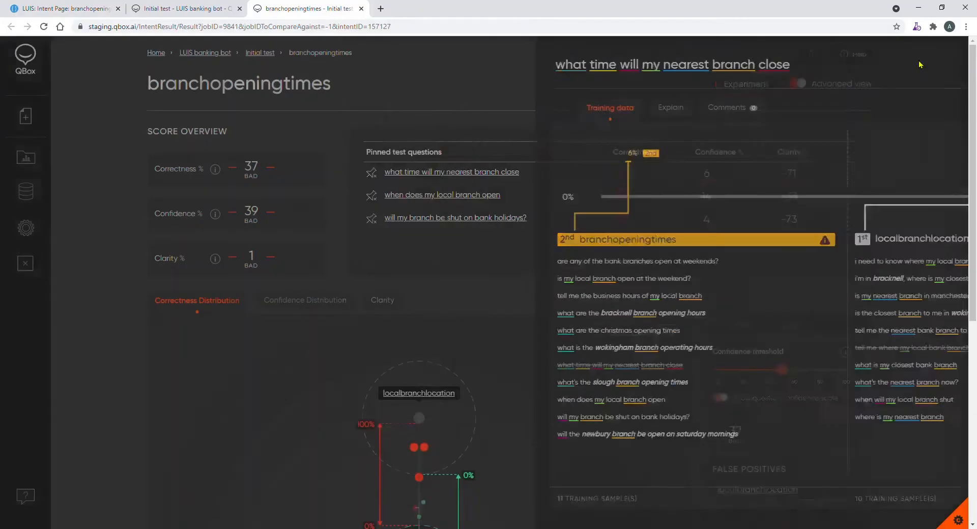
{"action": "left_click", "coordinate": [471, 196]}
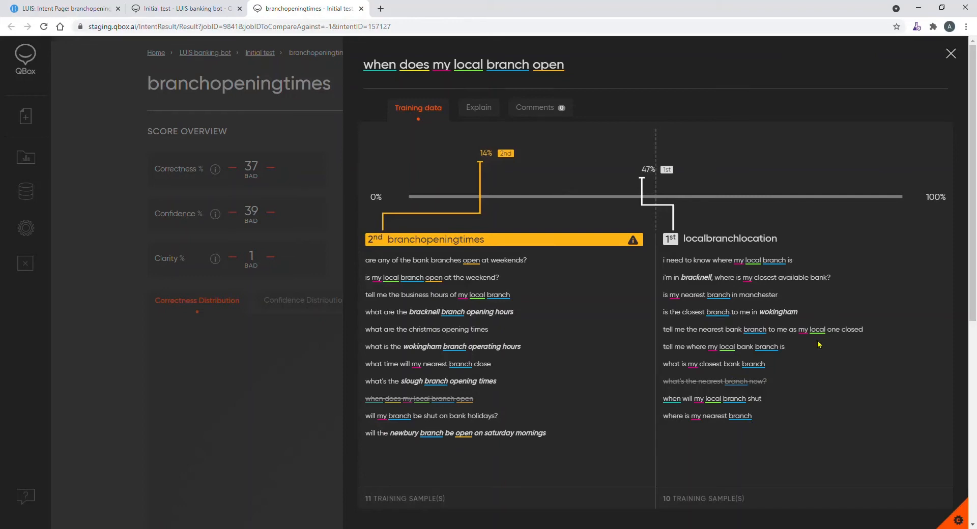
{"action": "left_click", "coordinate": [483, 113]}
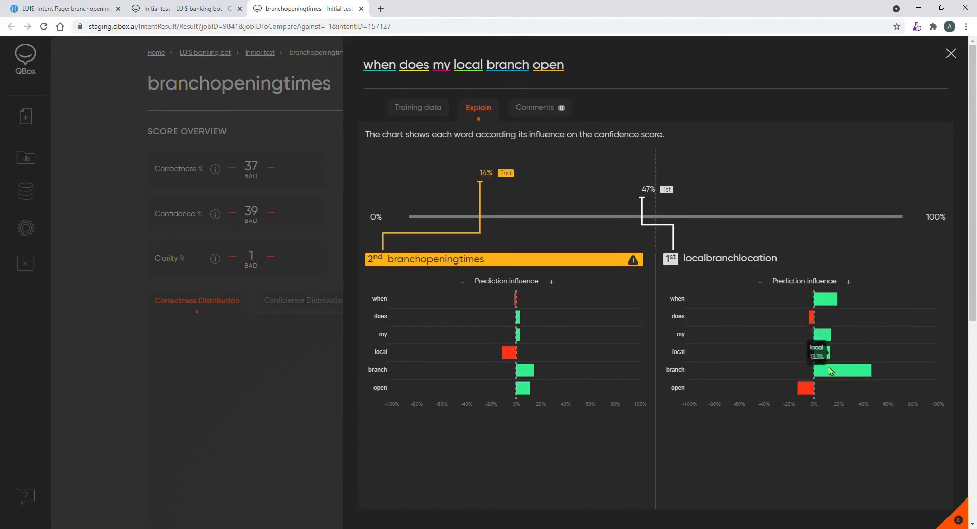
{"action": "mouse_move", "coordinate": [829, 375]}
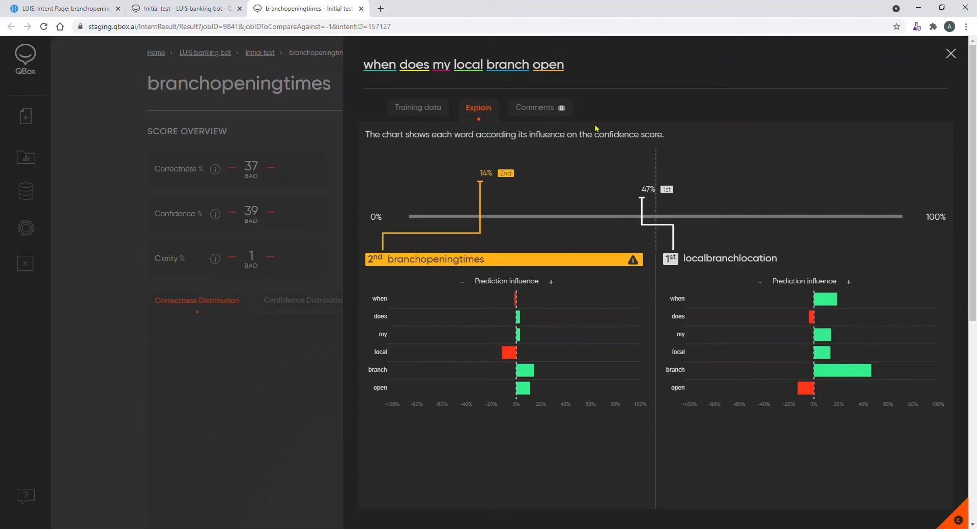
{"action": "mouse_move", "coordinate": [509, 354]}
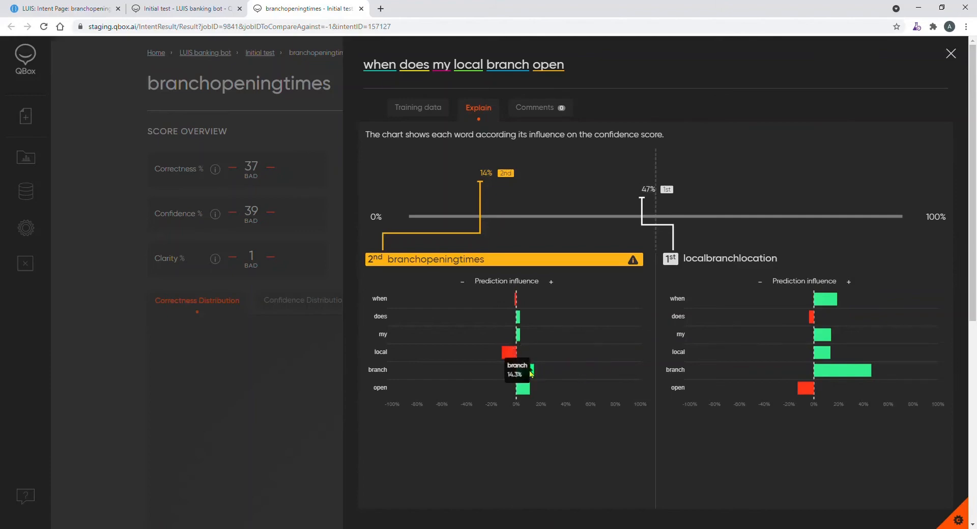
{"action": "mouse_move", "coordinate": [524, 391]}
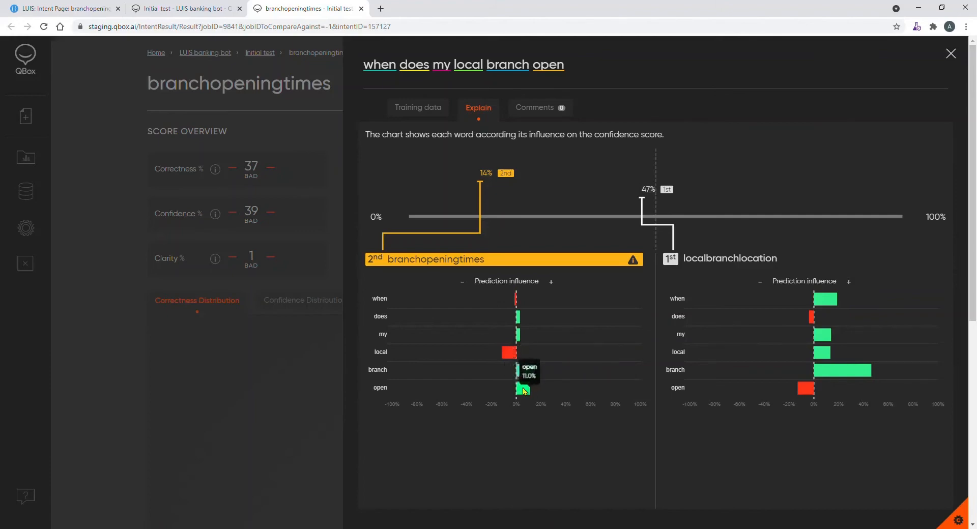
Review the question's training data and, in LUIS, add the example "tell me when my local branch will open" to the branchopeningtimes intent.
{"action": "left_click", "coordinate": [429, 108]}
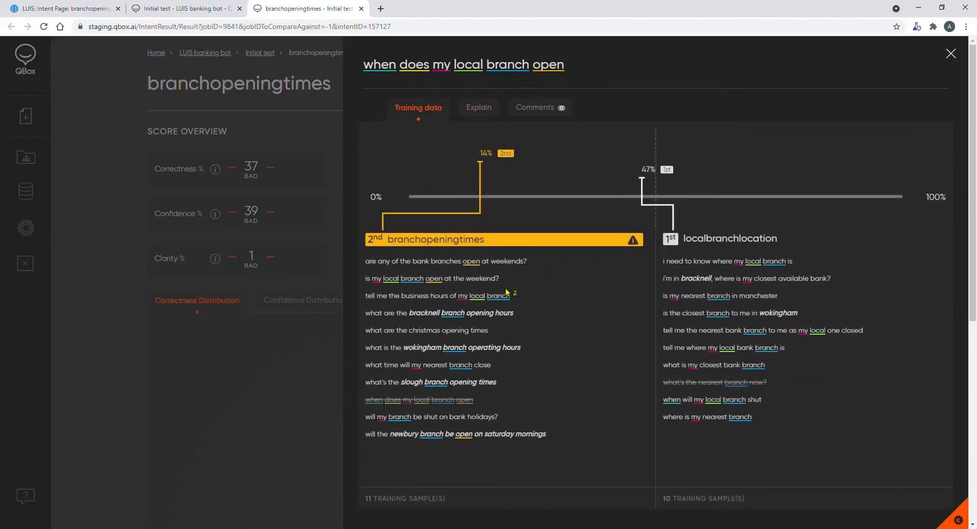
{"action": "mouse_move", "coordinate": [465, 440]}
{"action": "left_click", "coordinate": [86, 10]}
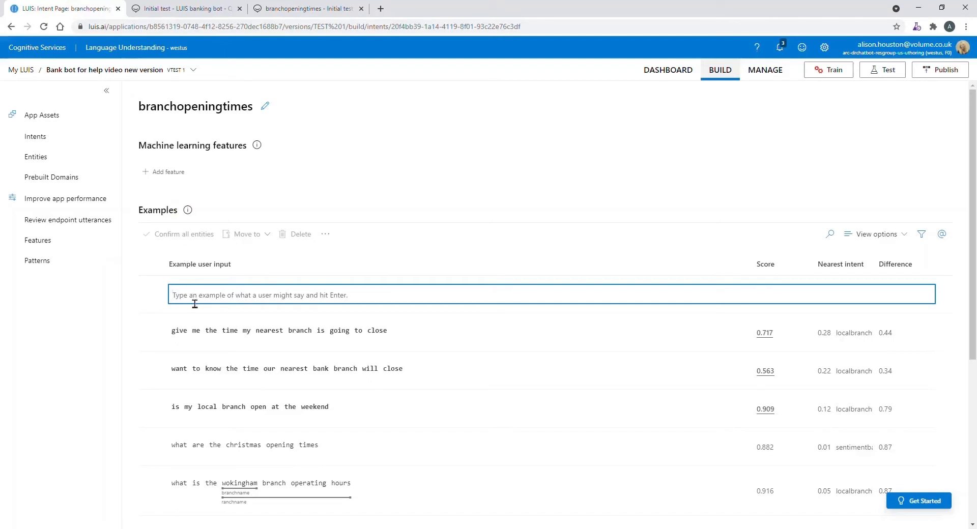
{"action": "type", "text": "t"}
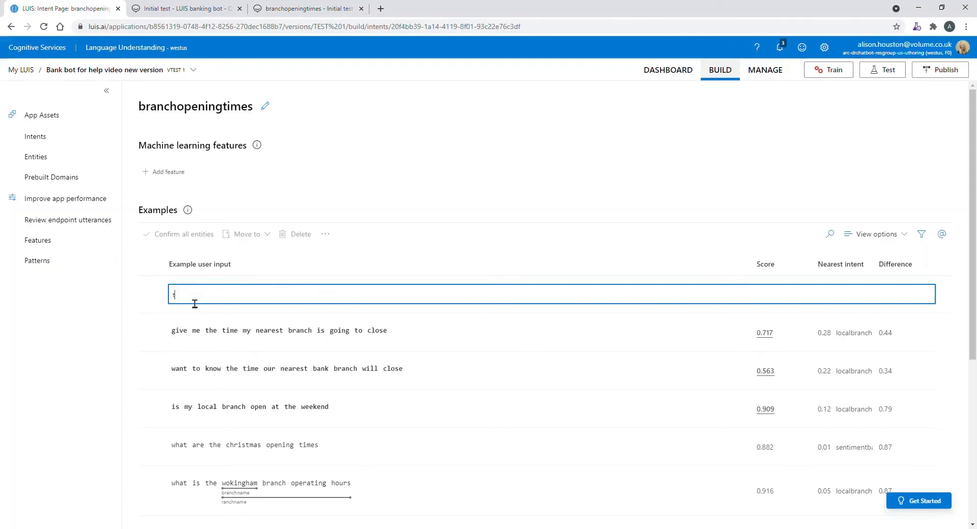
{"action": "type", "text": "ell me when my local branch will open"}
{"action": "key", "text": "Return"}
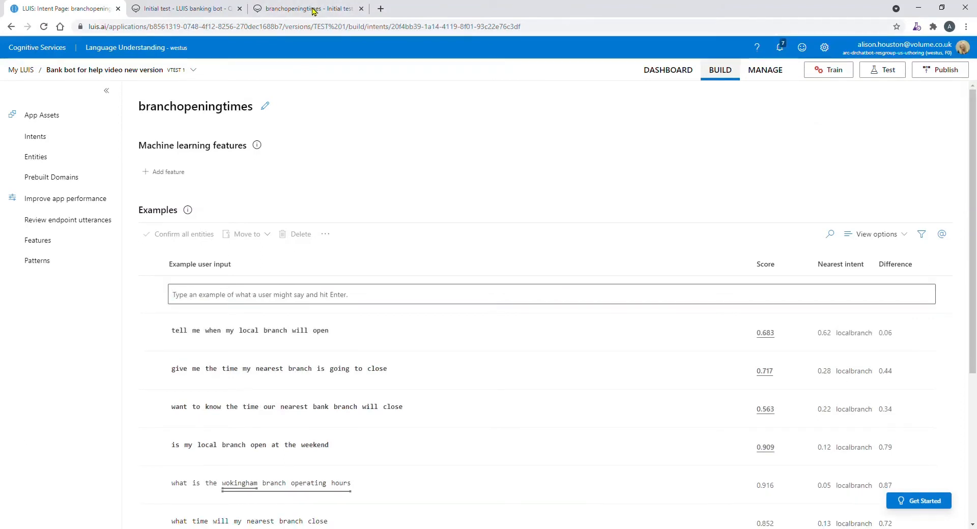
Switch back to QBox and examine the training data and word influence for the pinned question "will my branch be shut on bank holidays?".
{"action": "left_click", "coordinate": [313, 10]}
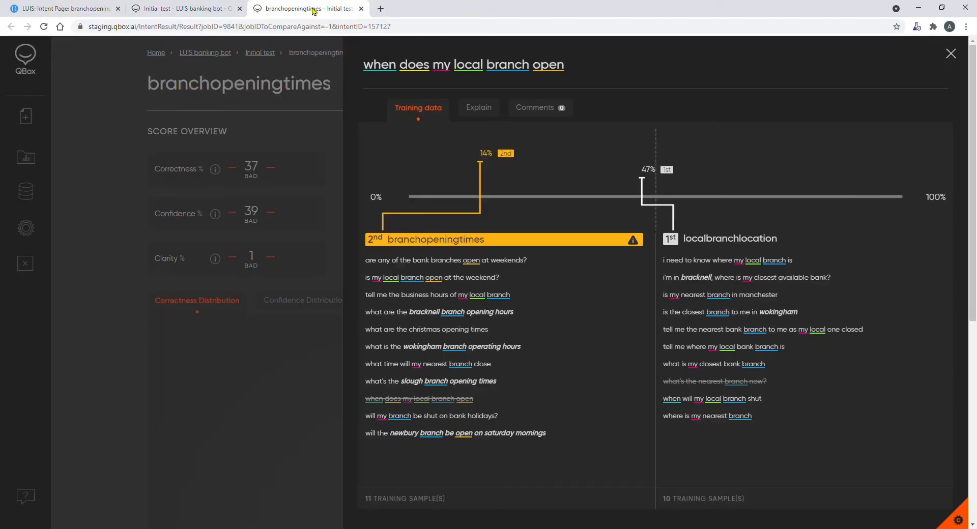
{"action": "left_click", "coordinate": [950, 54]}
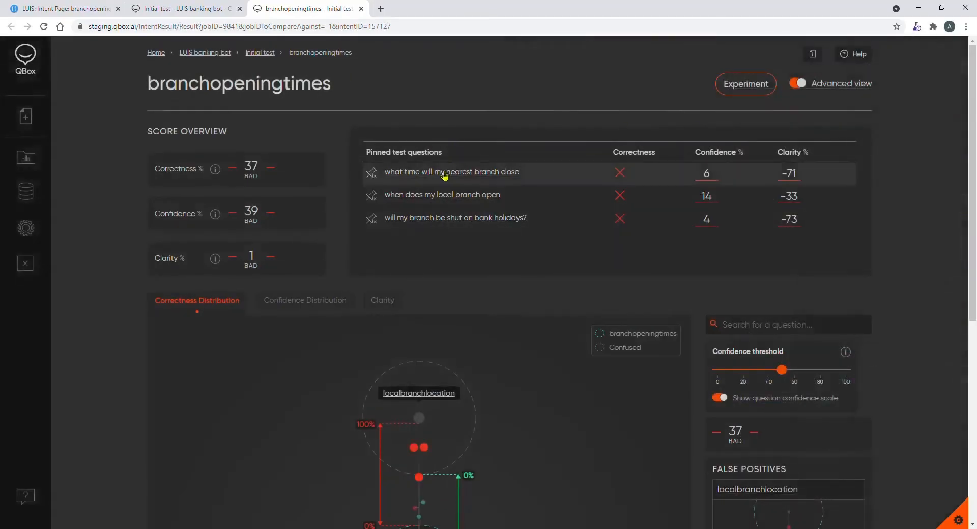
{"action": "left_click", "coordinate": [426, 220]}
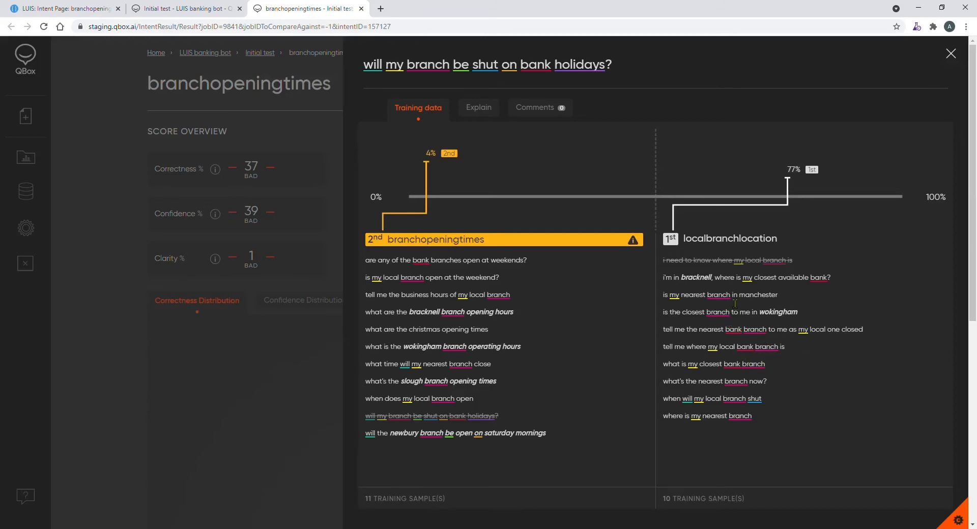
{"action": "left_click", "coordinate": [483, 111]}
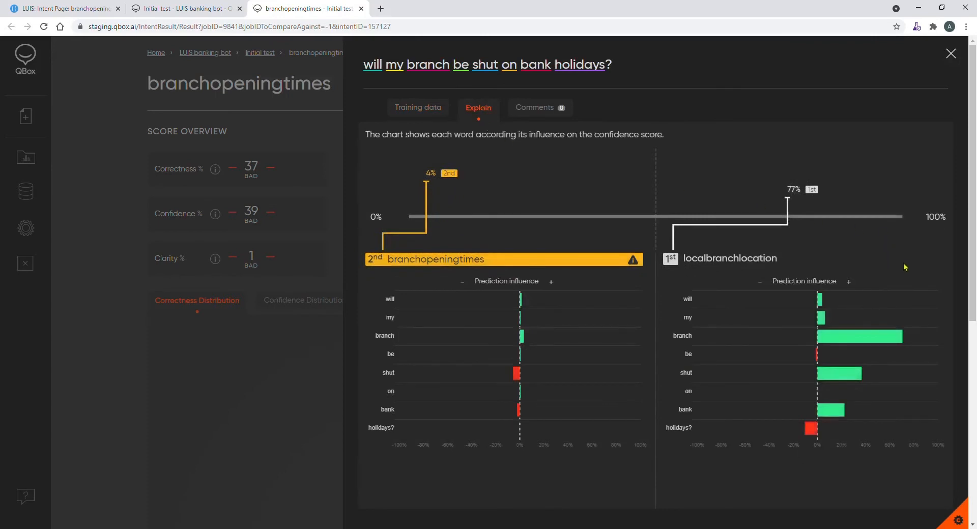
{"action": "mouse_move", "coordinate": [882, 338]}
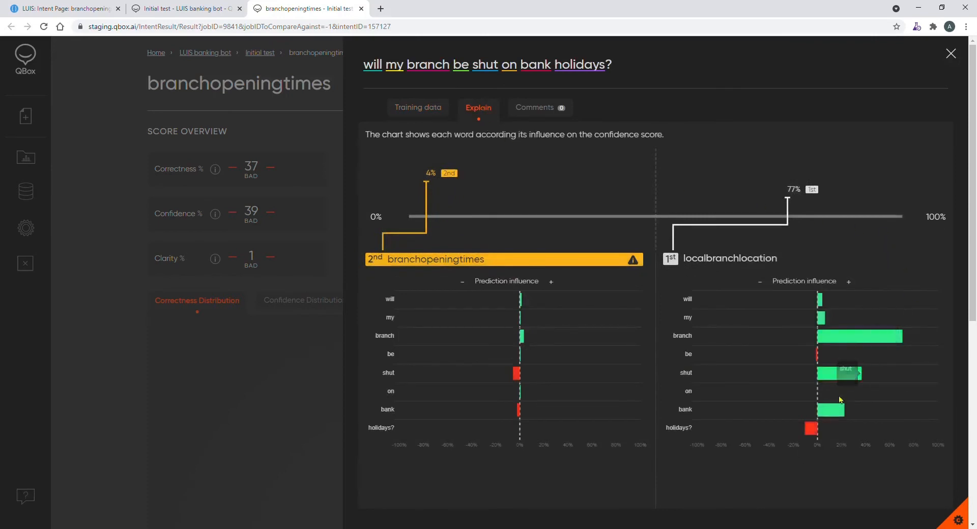
{"action": "mouse_move", "coordinate": [831, 413]}
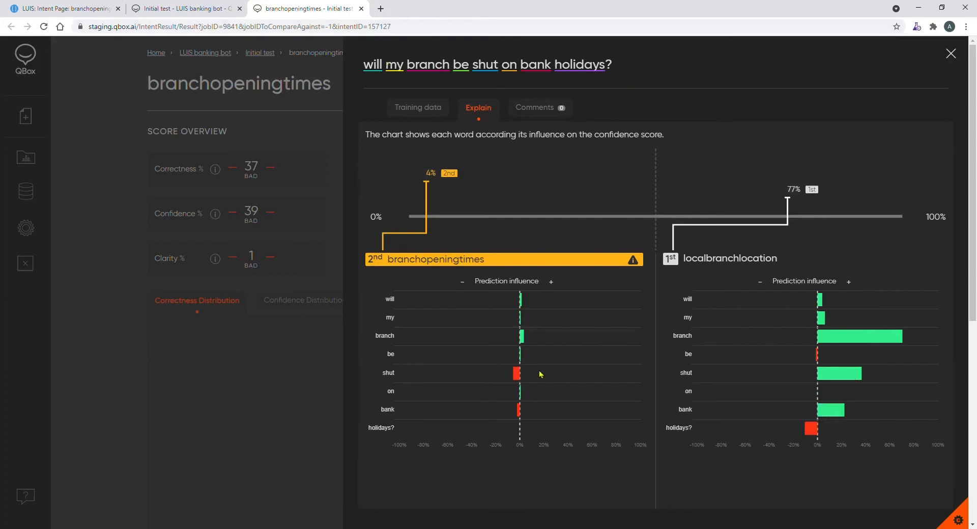
{"action": "mouse_move", "coordinate": [517, 376]}
{"action": "left_click", "coordinate": [407, 111]}
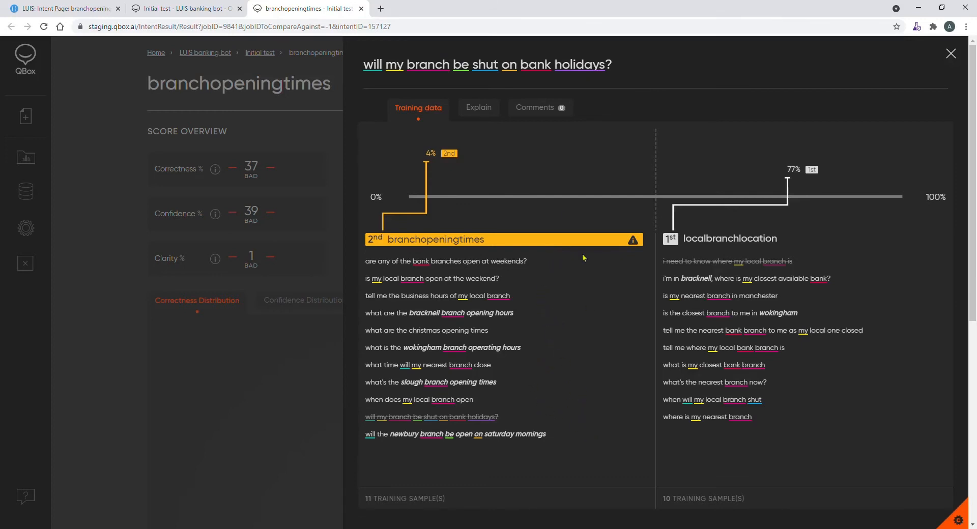
Switch to LUIS and add the example "are banks shut on bank holidays?" to the branchopeningtimes intent.
{"action": "left_click", "coordinate": [54, 11]}
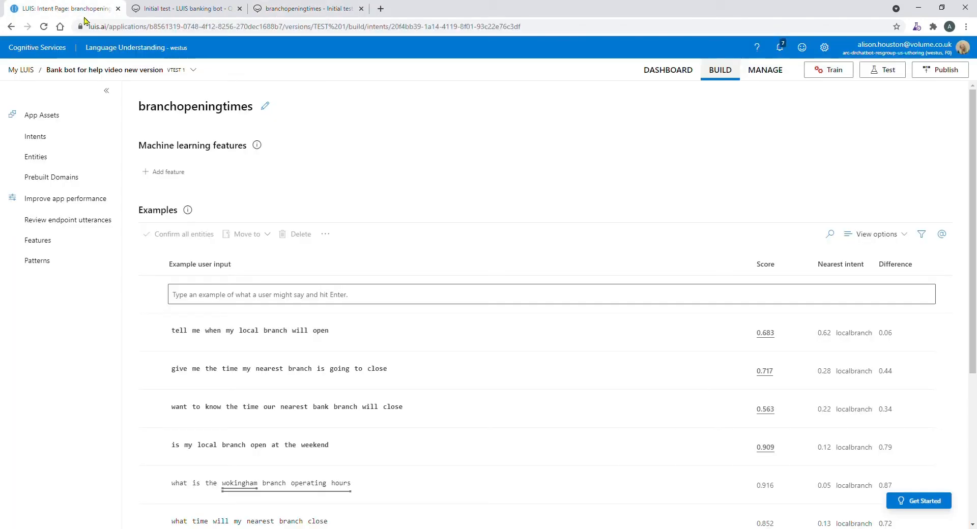
{"action": "left_click", "coordinate": [192, 301]}
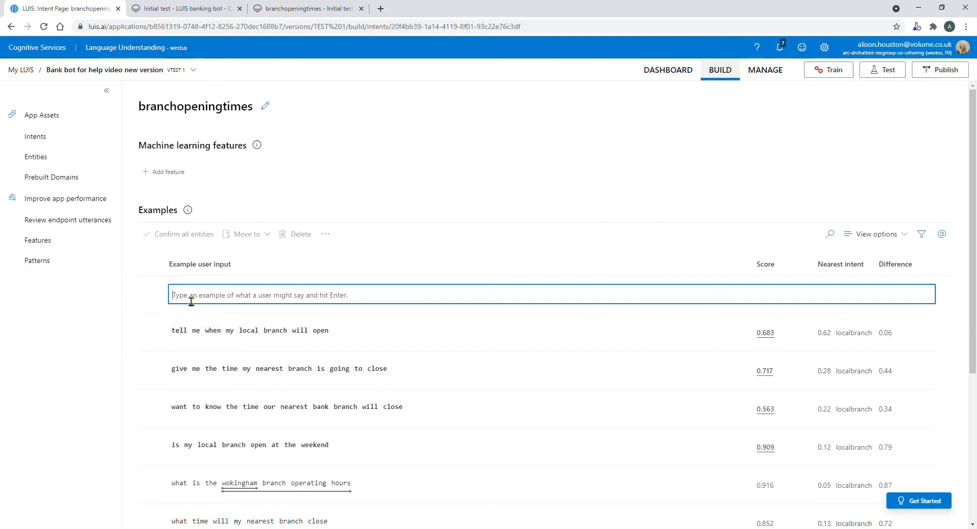
{"action": "type", "text": "are banks shut"}
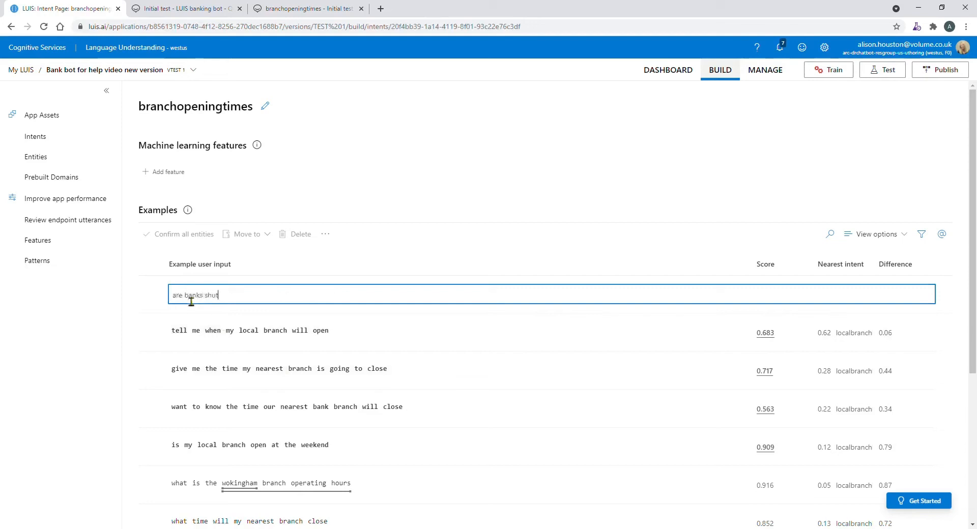
{"action": "type", "text": " on bank holidays?"}
{"action": "key", "text": "Return"}
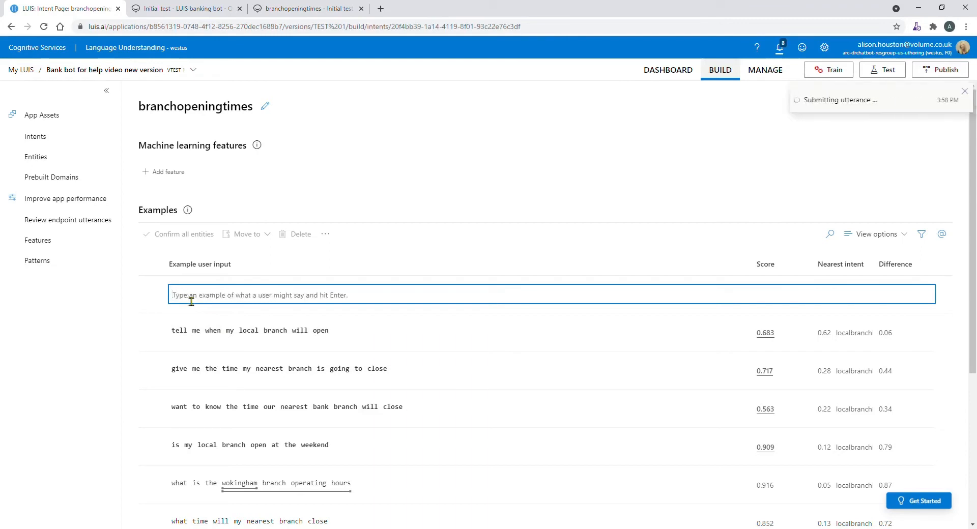
Add the example utterance "is our branch shut on bank holidays?" to the branchopeningtimes intent.
{"action": "type", "text": "is our b"}
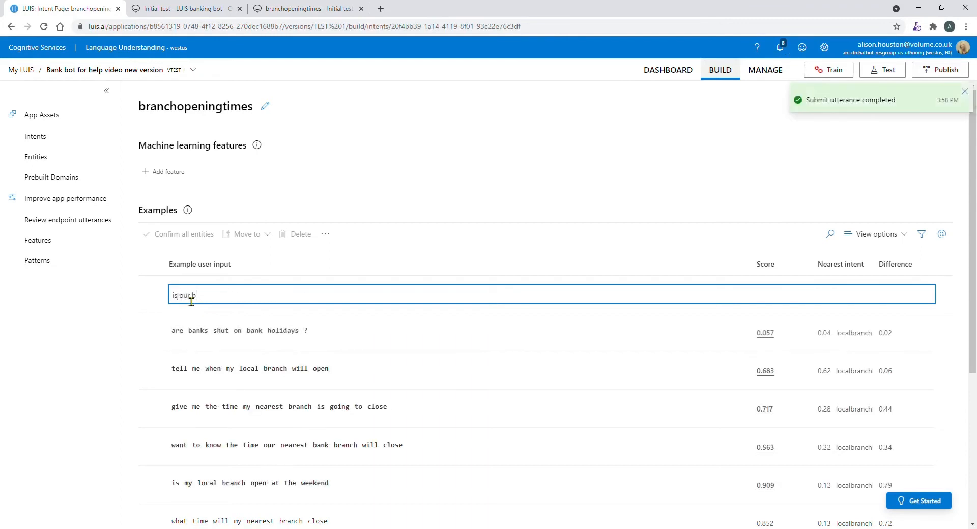
{"action": "type", "text": "ranch shut on bank holidays "}
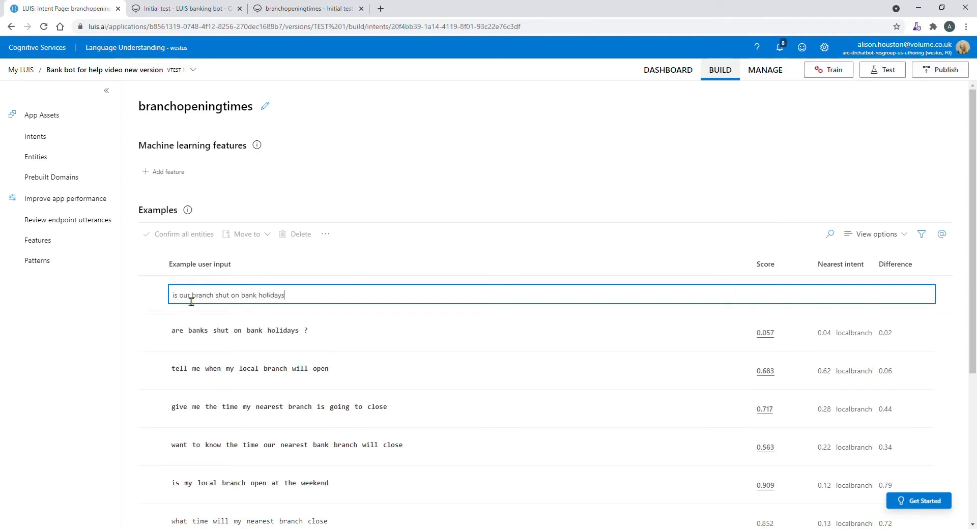
{"action": "type", "text": "?"}
{"action": "key", "text": "Return"}
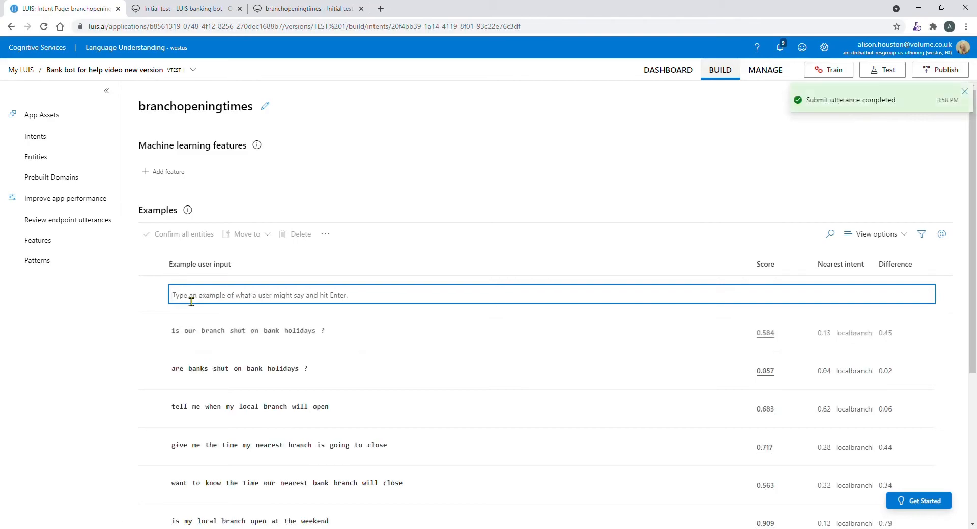
Return to QBox and inspect the remaining misclassified questions in the branchopeningtimes correctness distribution, including the one confused with vacancies.
{"action": "left_click", "coordinate": [290, 12]}
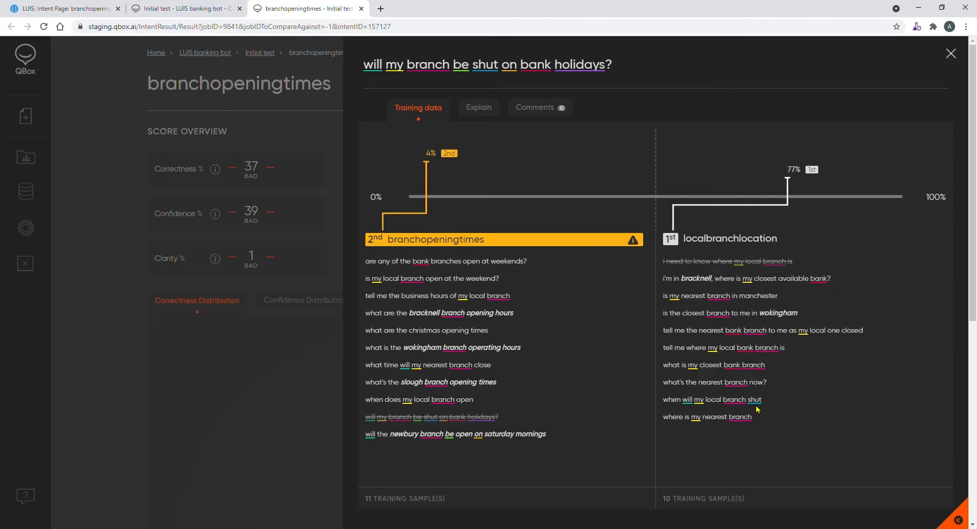
{"action": "left_click", "coordinate": [950, 54]}
{"action": "scroll", "coordinate": [746, 237], "scroll_direction": "down", "scroll_amount": 5}
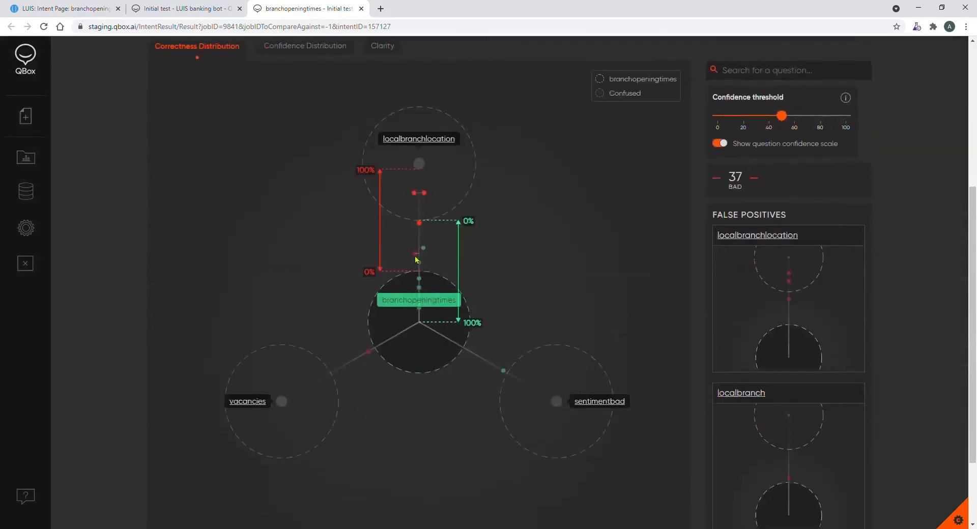
{"action": "left_click", "coordinate": [415, 254]}
{"action": "left_click", "coordinate": [368, 351]}
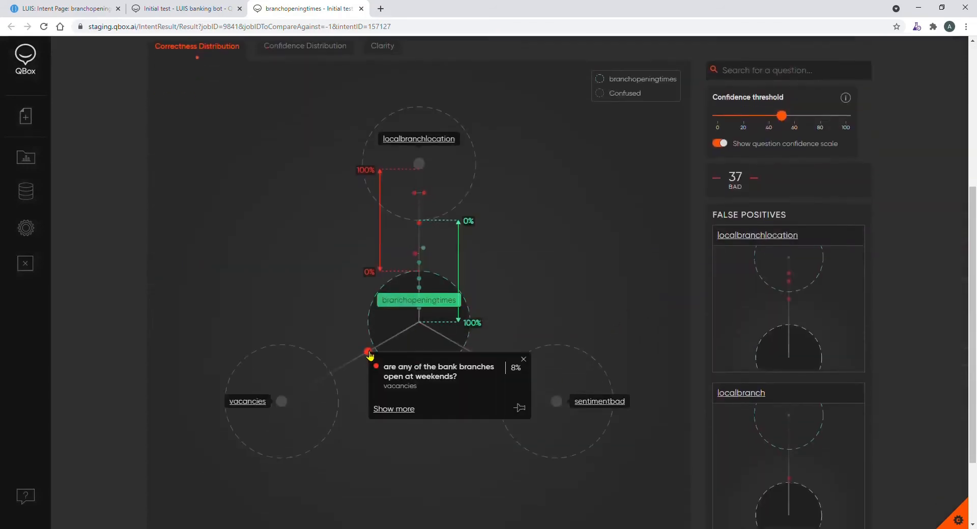
{"action": "left_click", "coordinate": [576, 300]}
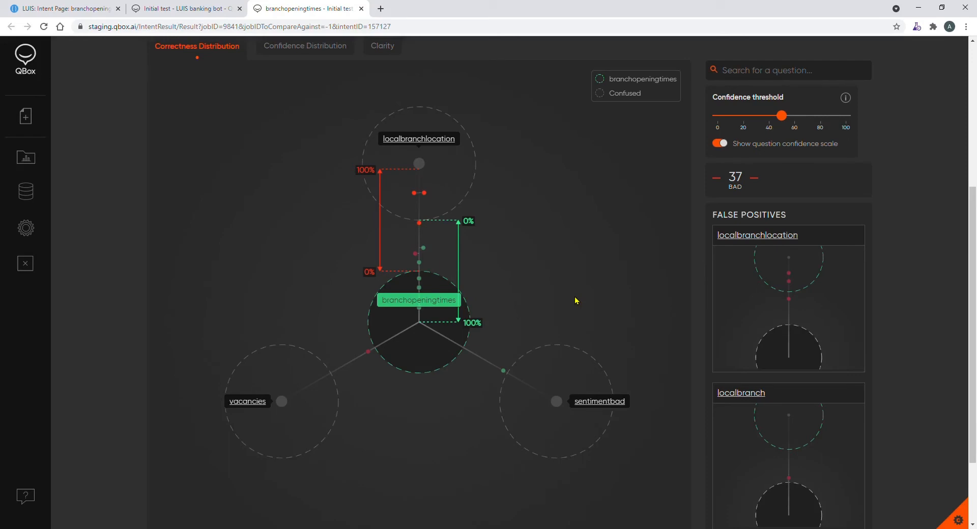
{"action": "mouse_move", "coordinate": [22, 124]}
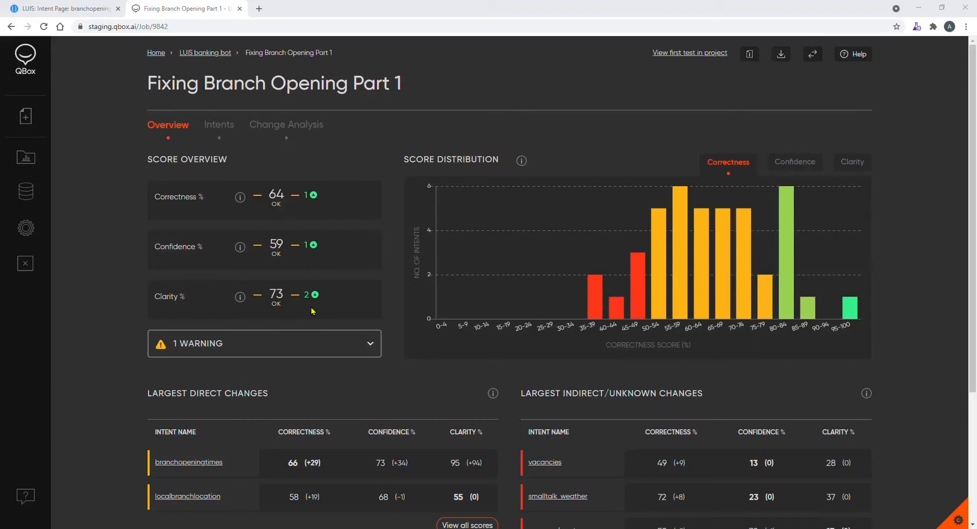
Check which test "Fixing Branch Opening Part 1" is compared to and review its overall scores and largest direct and indirect intent changes.
{"action": "left_click", "coordinate": [812, 54]}
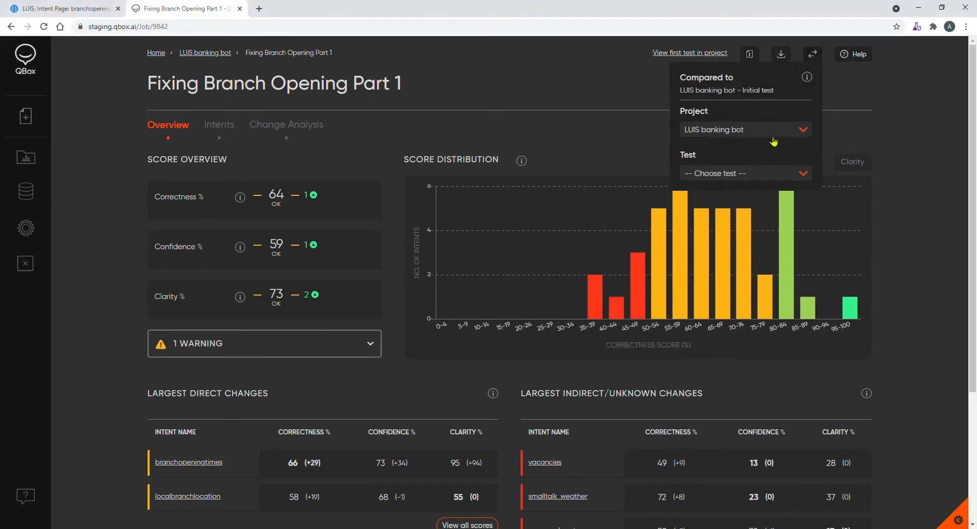
{"action": "left_click", "coordinate": [840, 95]}
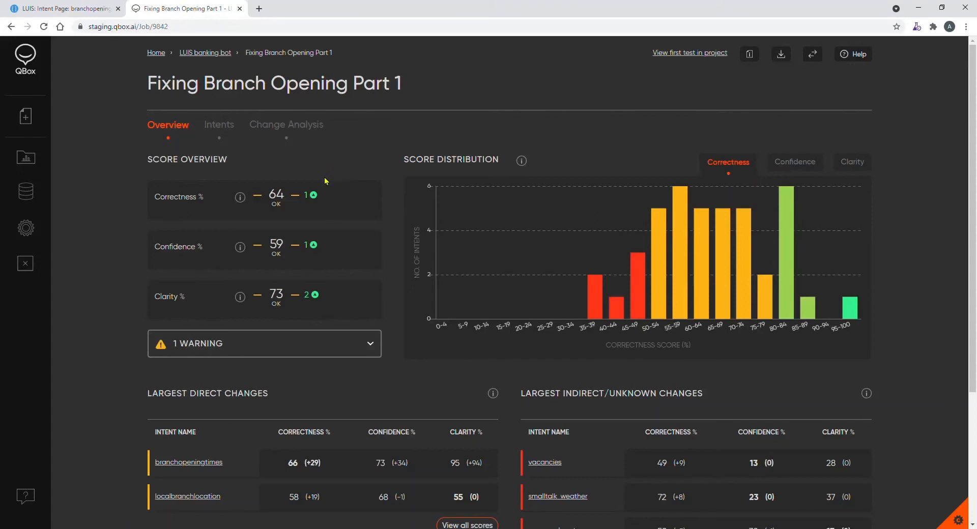
{"action": "scroll", "coordinate": [332, 209], "scroll_direction": "down", "scroll_amount": 3}
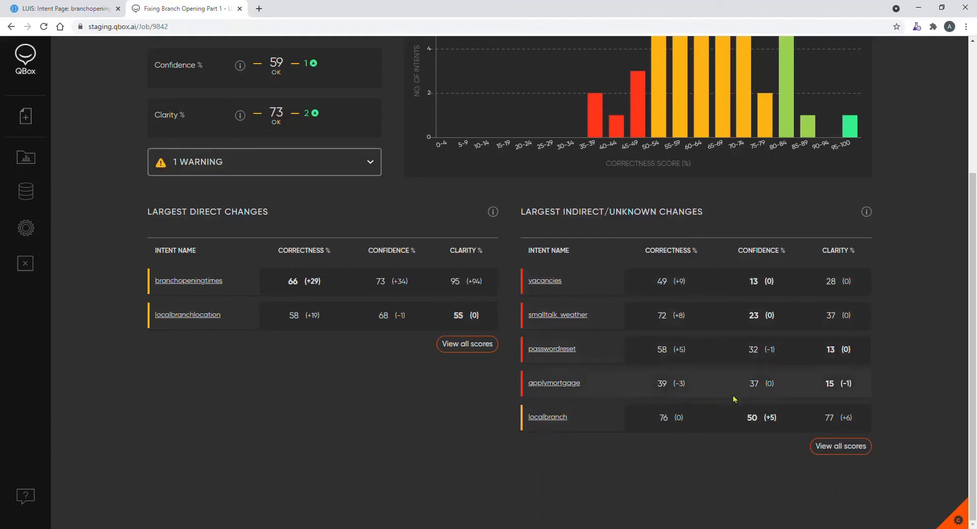
{"action": "scroll", "coordinate": [499, 368], "scroll_direction": "up", "scroll_amount": 2}
{"action": "scroll", "coordinate": [499, 367], "scroll_direction": "up", "scroll_amount": 2}
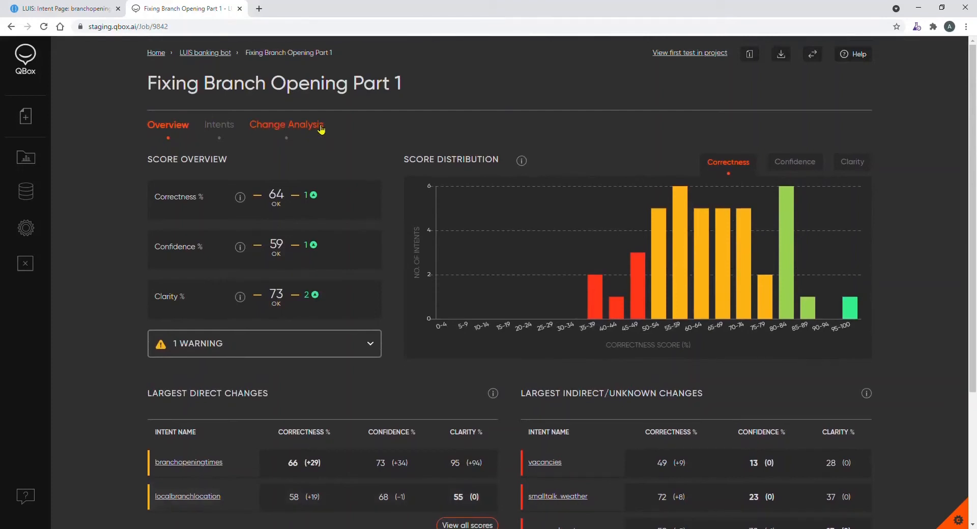
Open the branchopeningtimes results of the new test in a separate tab and inspect its pinned questions and the points near localbranchlocation.
{"action": "middle_click", "coordinate": [188, 465]}
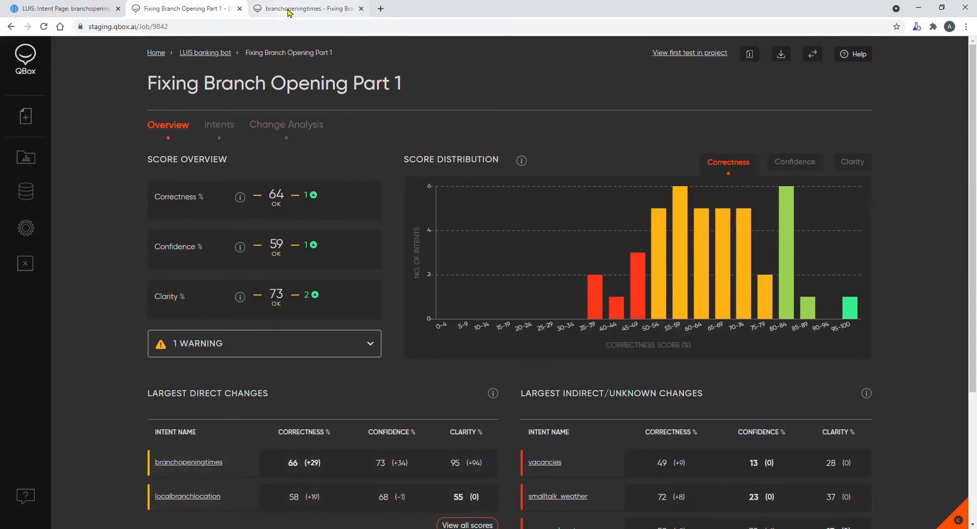
{"action": "left_click", "coordinate": [288, 13]}
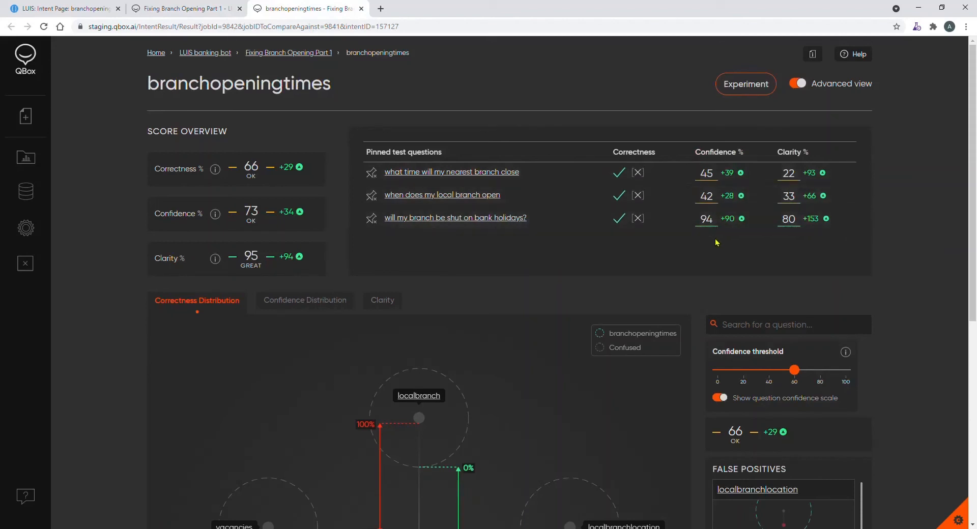
{"action": "scroll", "coordinate": [521, 313], "scroll_direction": "down", "scroll_amount": 3}
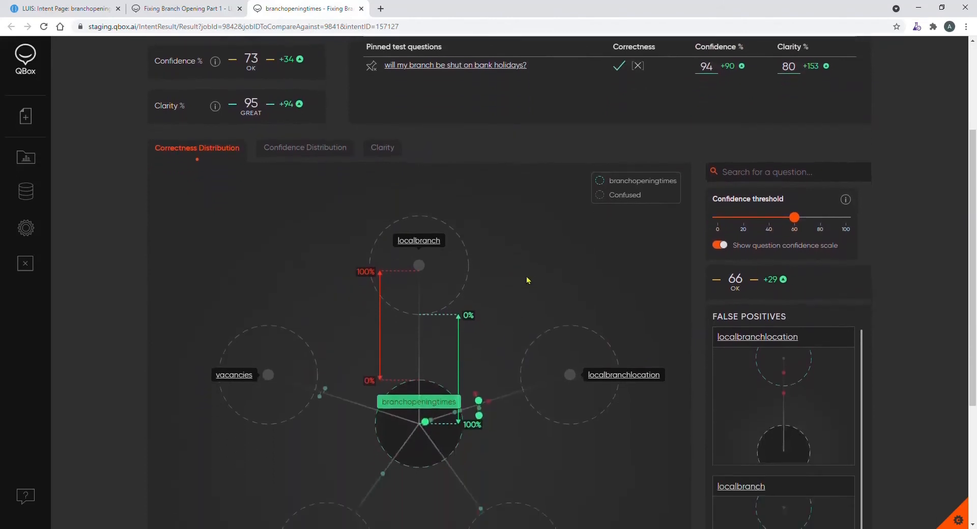
{"action": "scroll", "coordinate": [526, 280], "scroll_direction": "down", "scroll_amount": 2}
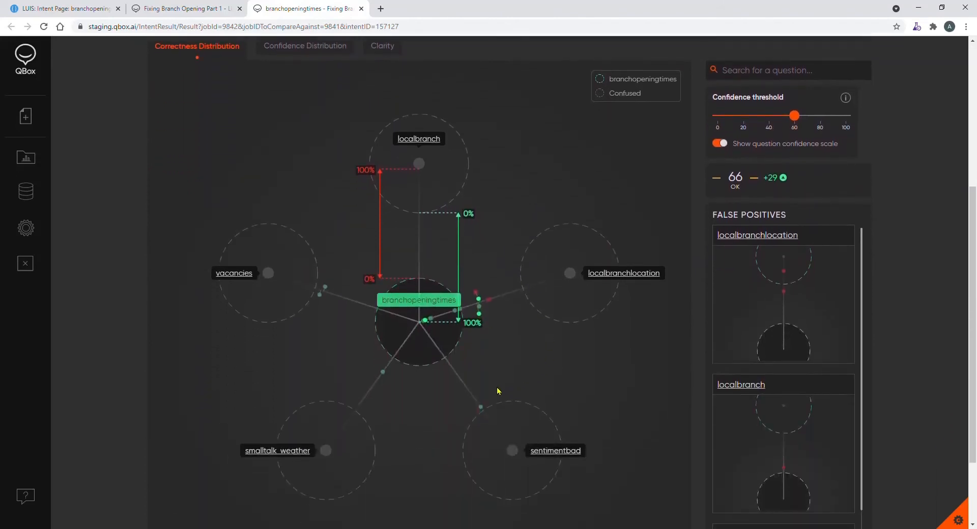
{"action": "mouse_move", "coordinate": [477, 295]}
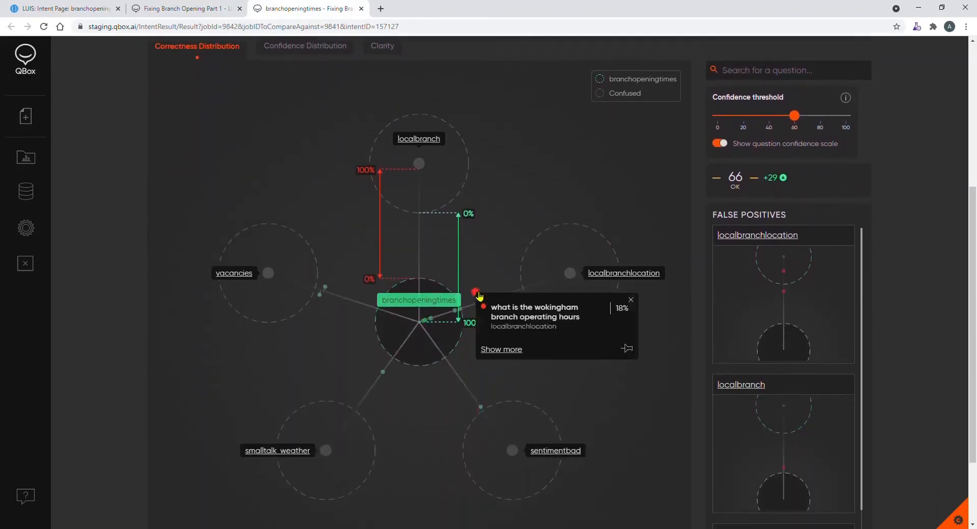
{"action": "left_click", "coordinate": [632, 301]}
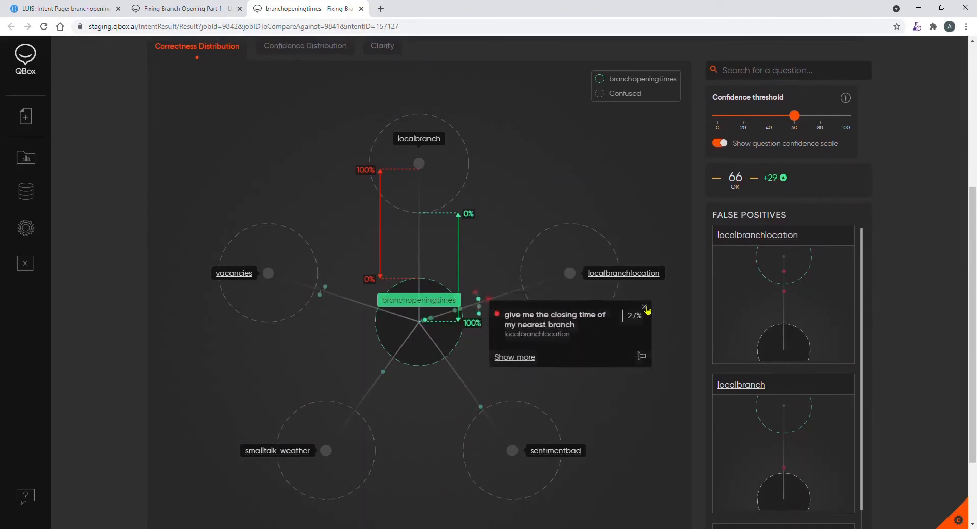
{"action": "left_click", "coordinate": [643, 307]}
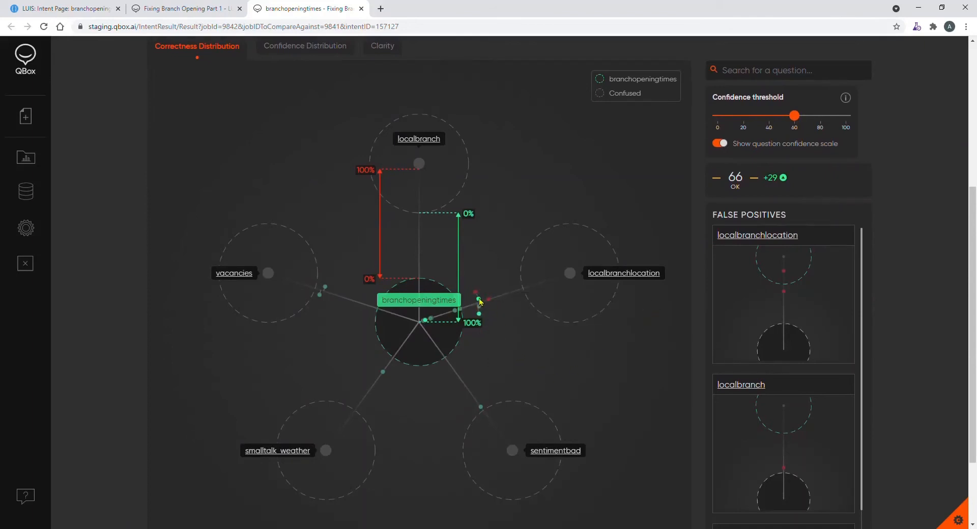
{"action": "mouse_move", "coordinate": [478, 299]}
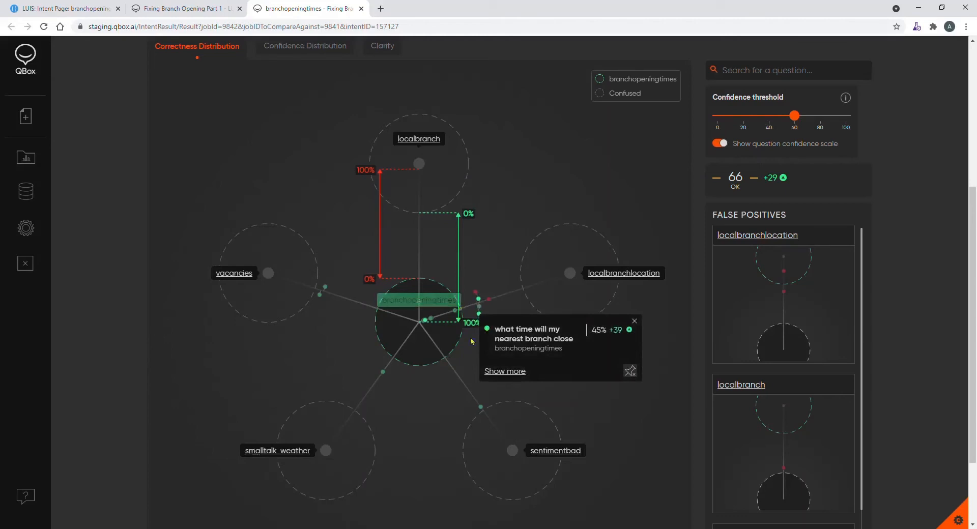
Close the question details and review the score overview and pinned test questions of branchopeningtimes.
{"action": "left_click", "coordinate": [639, 322]}
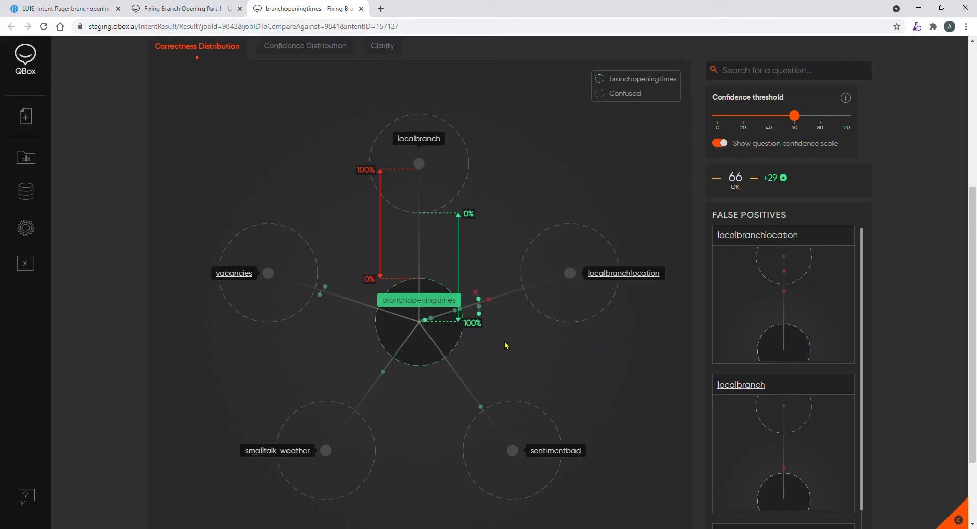
{"action": "scroll", "coordinate": [505, 345], "scroll_direction": "up", "scroll_amount": 2}
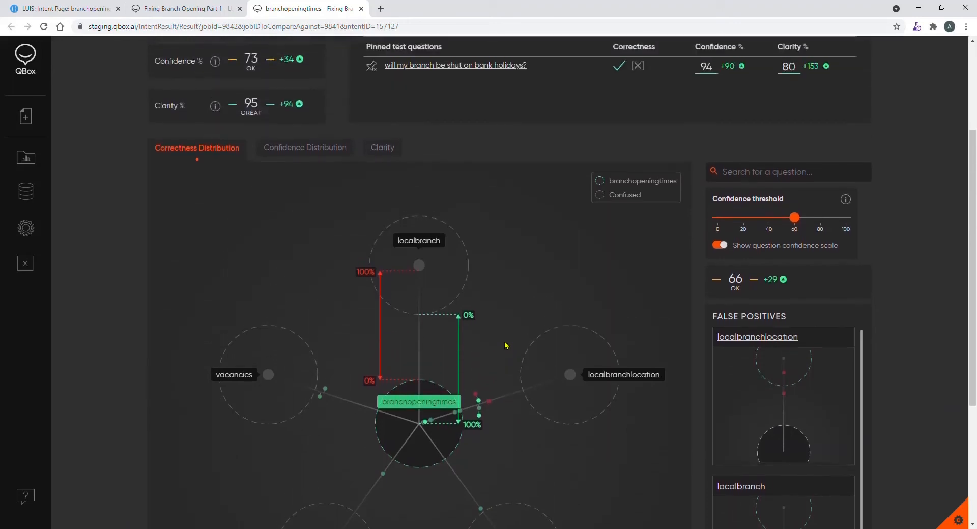
{"action": "scroll", "coordinate": [505, 345], "scroll_direction": "up", "scroll_amount": 2}
{"action": "scroll", "coordinate": [505, 346], "scroll_direction": "up", "scroll_amount": 1}
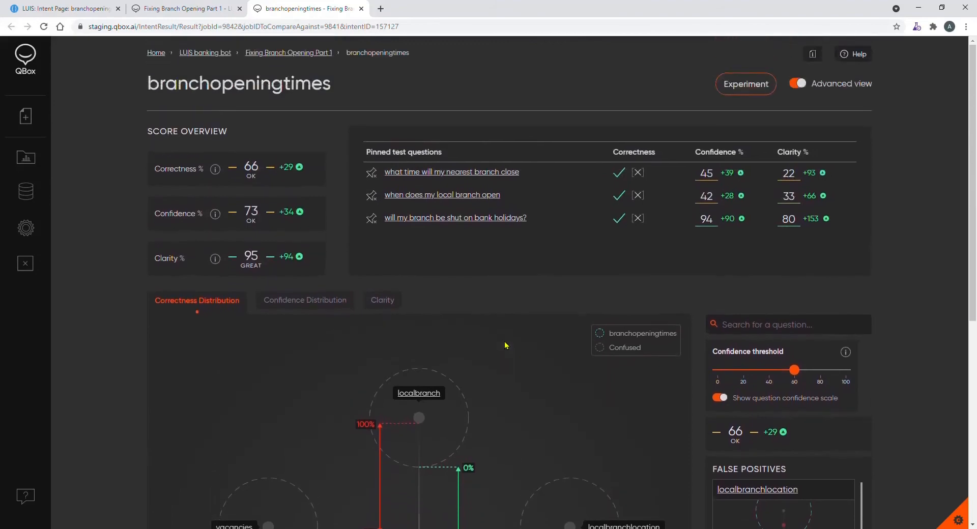
Return to the "Fixing Branch Opening Part 1" test, open its Change Analysis and identify the intents in the correctness change chart.
{"action": "left_click", "coordinate": [203, 12]}
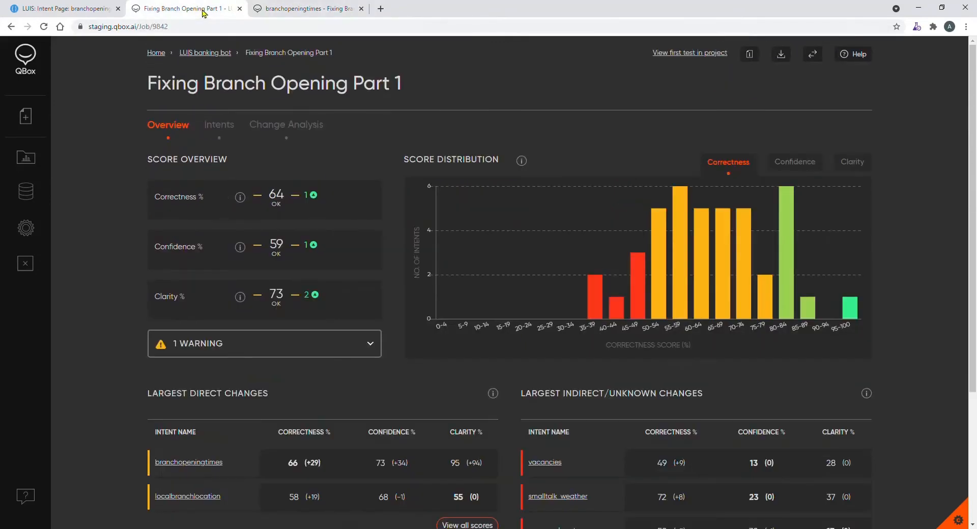
{"action": "left_click", "coordinate": [319, 133]}
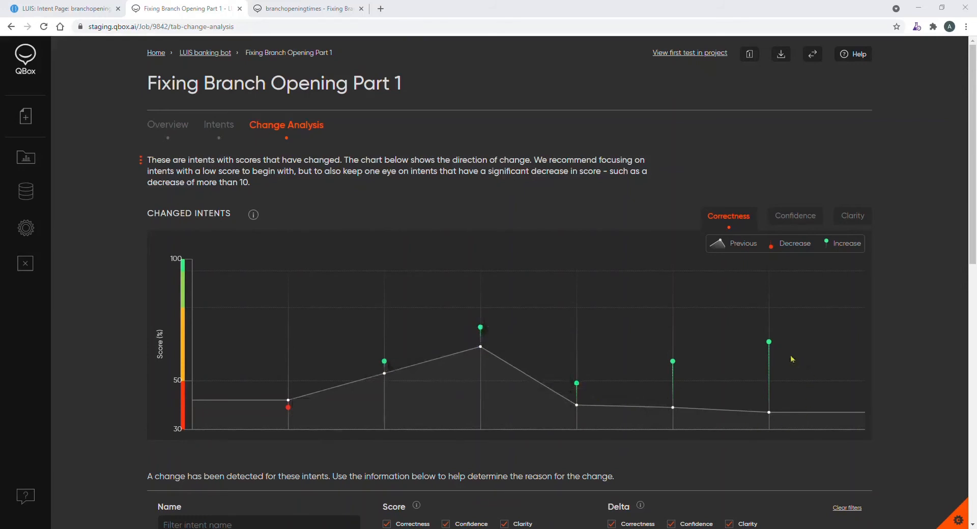
{"action": "mouse_move", "coordinate": [675, 362]}
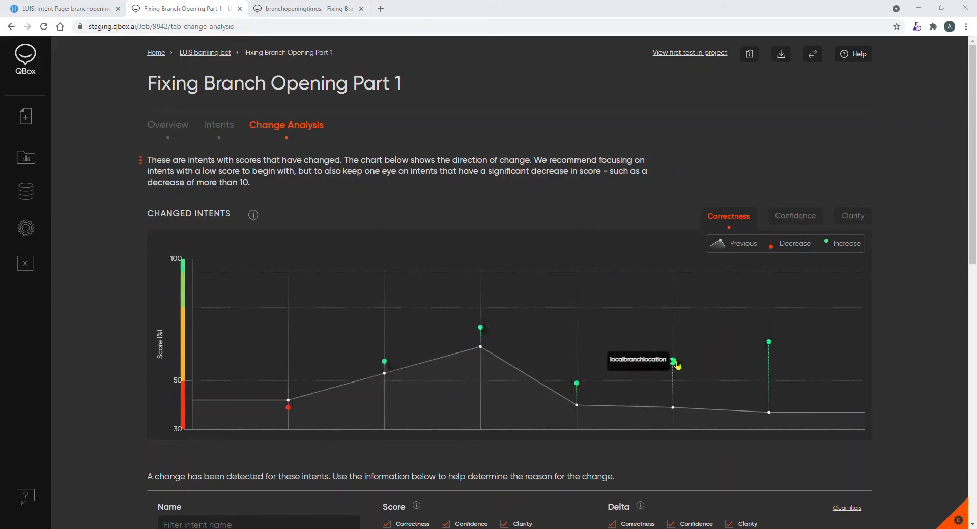
{"action": "mouse_move", "coordinate": [580, 386]}
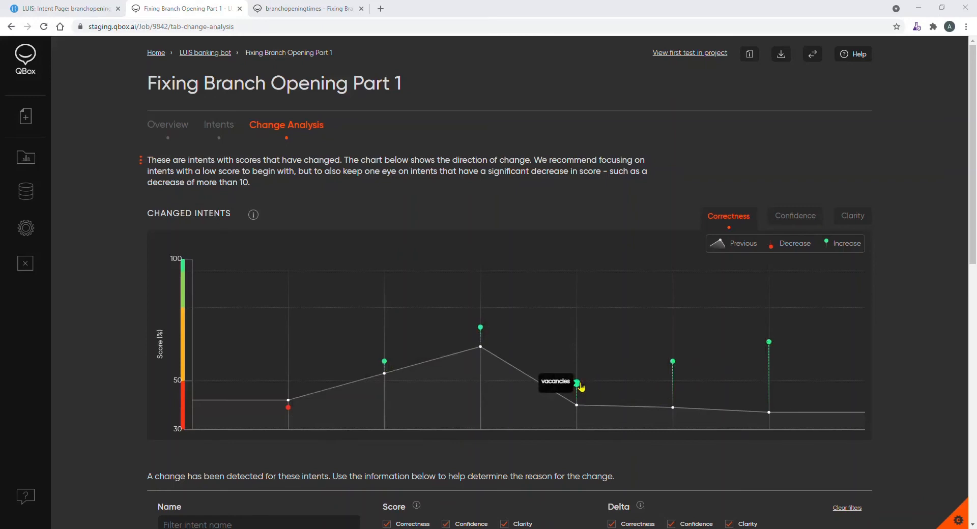
{"action": "mouse_move", "coordinate": [482, 330]}
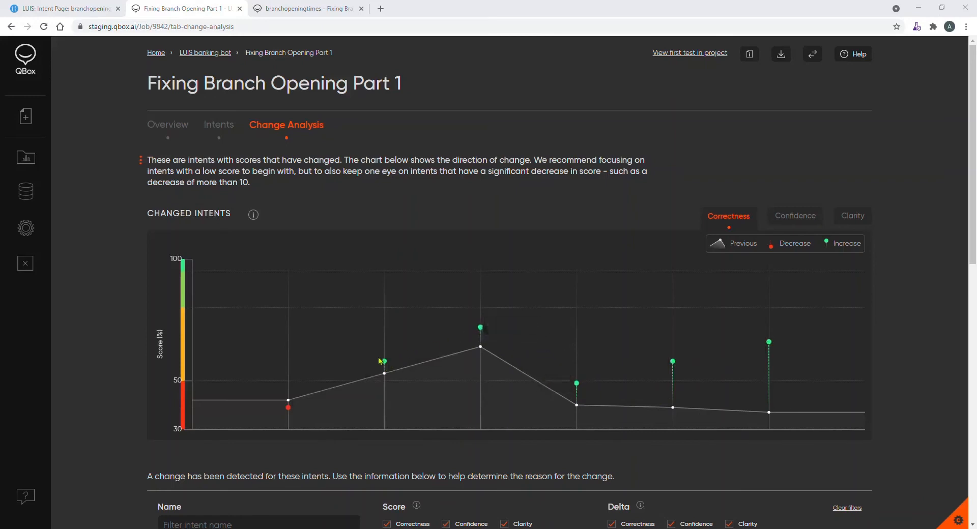
{"action": "mouse_move", "coordinate": [383, 362]}
{"action": "mouse_move", "coordinate": [293, 409]}
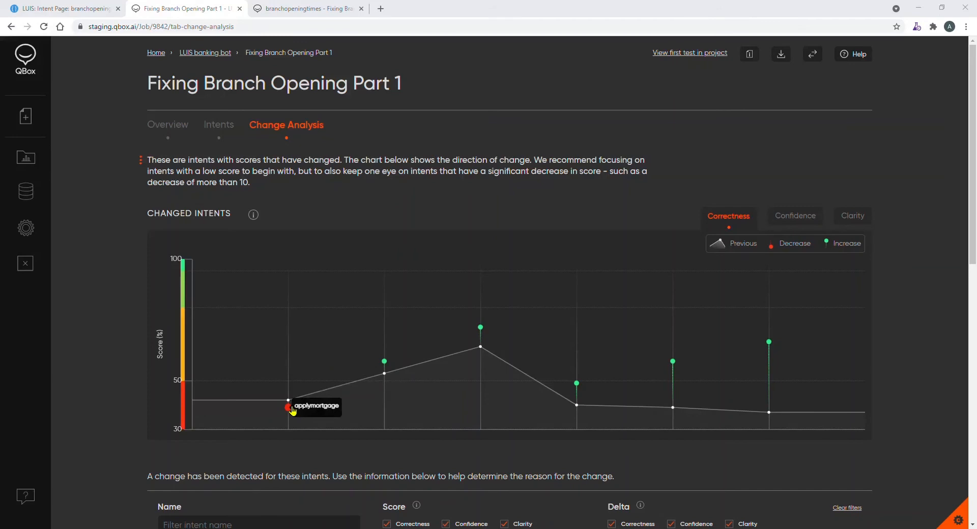
Review the changed intents table for the correctness changes and the cause of each.
{"action": "scroll", "coordinate": [383, 391], "scroll_direction": "down", "scroll_amount": 8}
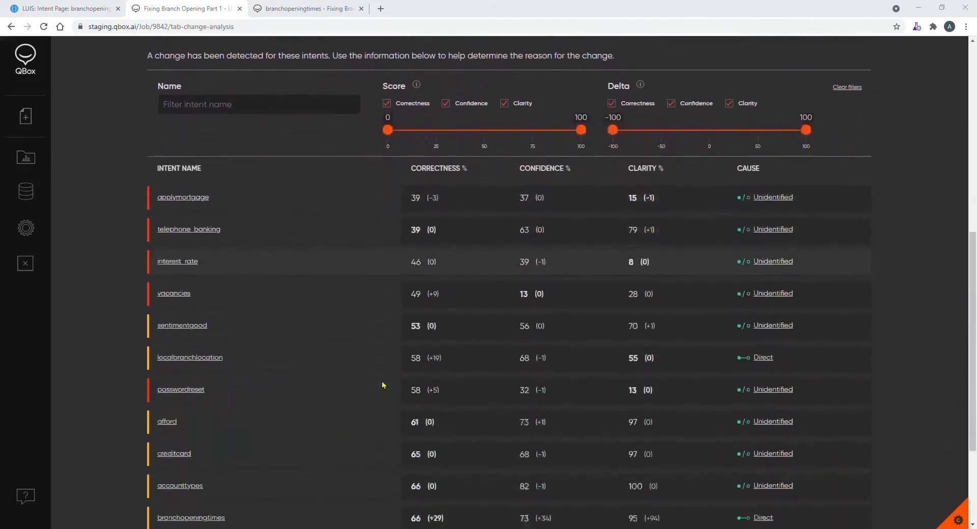
{"action": "scroll", "coordinate": [383, 383], "scroll_direction": "down", "scroll_amount": 3}
{"action": "scroll", "coordinate": [386, 349], "scroll_direction": "up", "scroll_amount": 1}
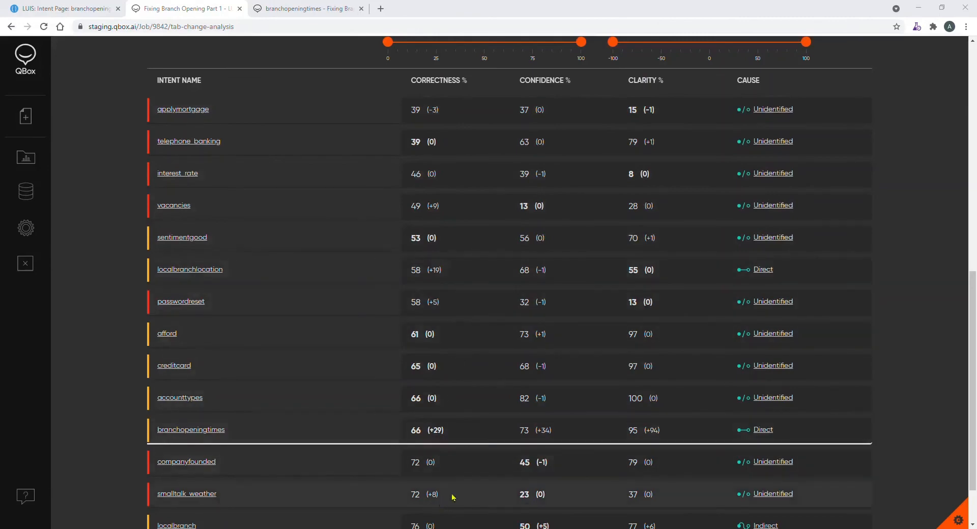
{"action": "scroll", "coordinate": [476, 361], "scroll_direction": "up", "scroll_amount": 1}
{"action": "scroll", "coordinate": [476, 360], "scroll_direction": "up", "scroll_amount": 10}
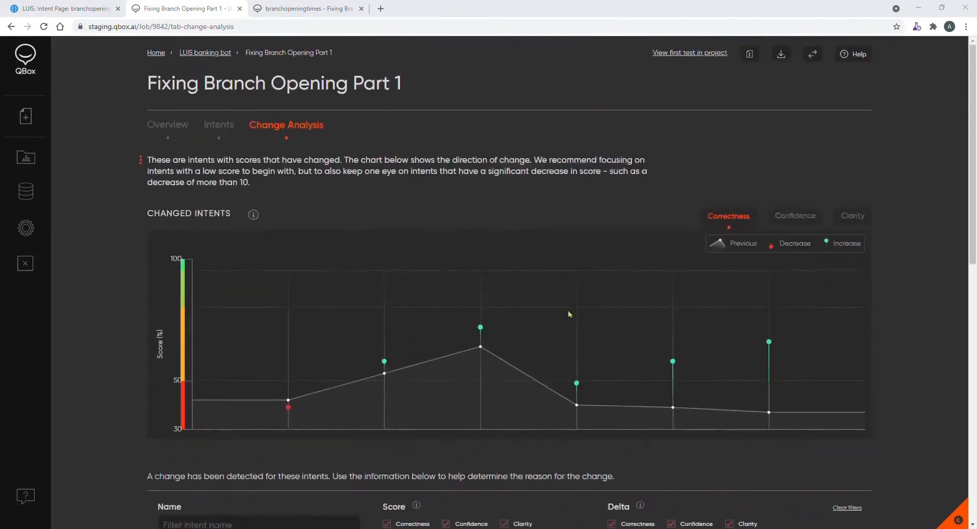
Show the confidence changes in the chart and compare the decreased intents with the changed intents table.
{"action": "left_click", "coordinate": [792, 217]}
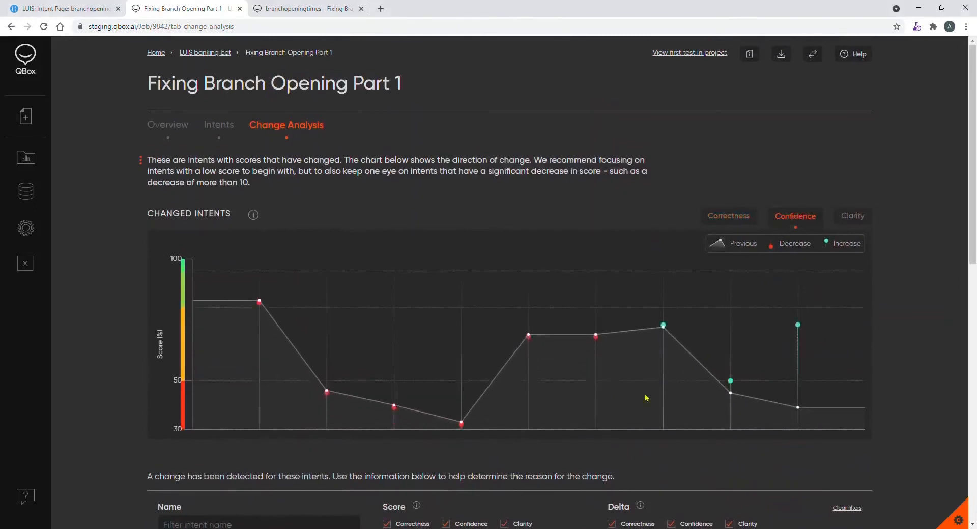
{"action": "mouse_move", "coordinate": [601, 344]}
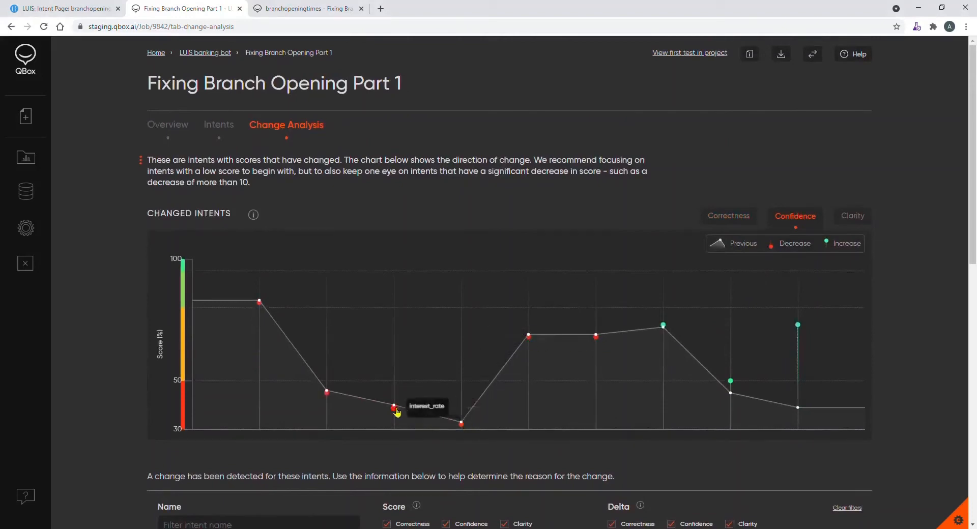
{"action": "scroll", "coordinate": [568, 386], "scroll_direction": "down", "scroll_amount": 6}
{"action": "scroll", "coordinate": [569, 378], "scroll_direction": "down", "scroll_amount": 3}
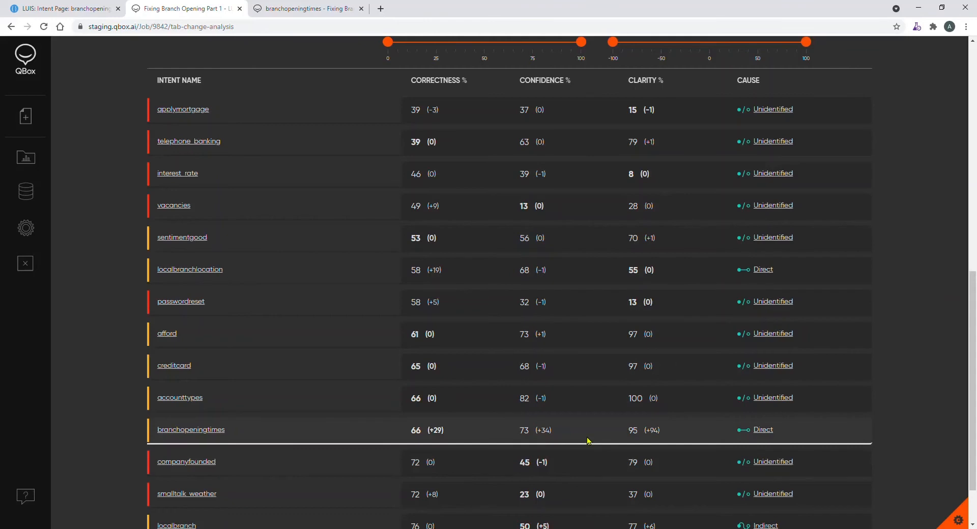
{"action": "scroll", "coordinate": [913, 367], "scroll_direction": "up", "scroll_amount": 5}
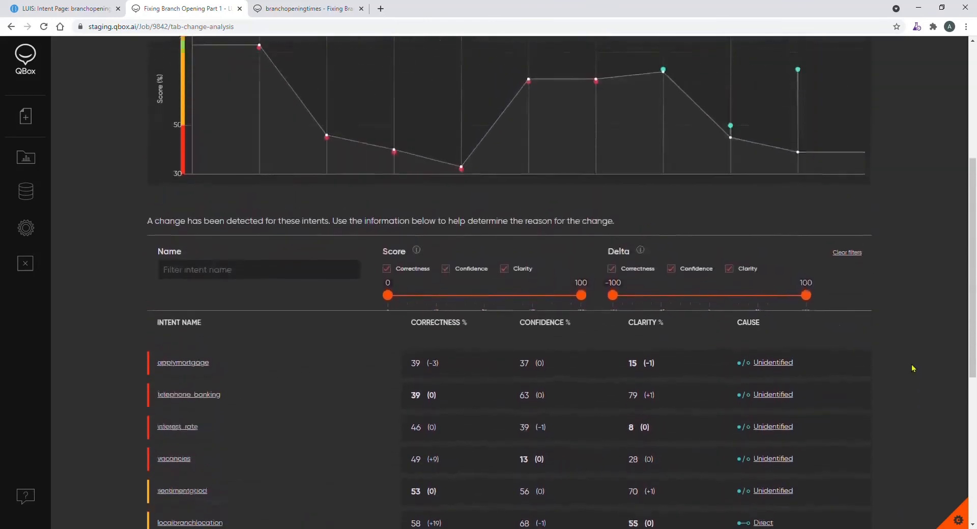
{"action": "scroll", "coordinate": [913, 368], "scroll_direction": "up", "scroll_amount": 3}
Show the clarity changes in the chart, identify the affected intents and check them in the changed intents table.
{"action": "left_click", "coordinate": [862, 119]}
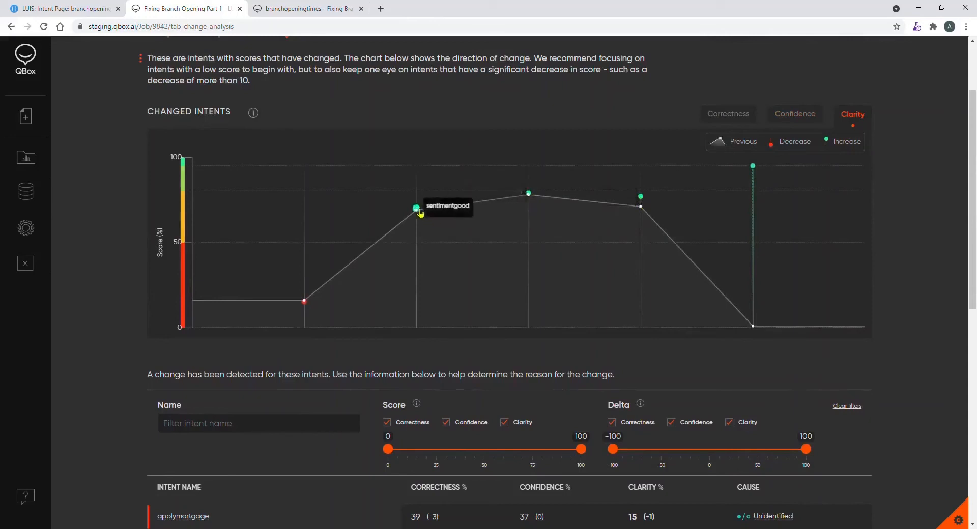
{"action": "mouse_move", "coordinate": [305, 305]}
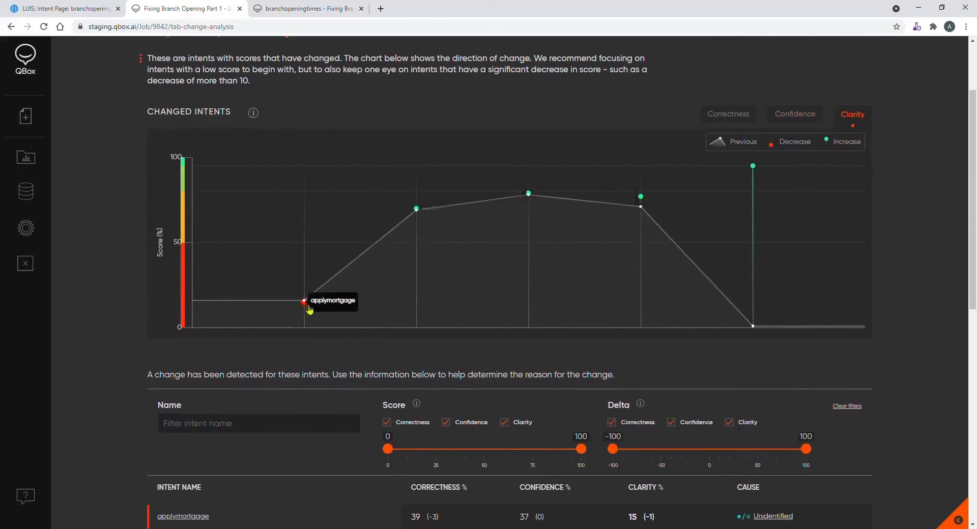
{"action": "scroll", "coordinate": [656, 295], "scroll_direction": "down", "scroll_amount": 4}
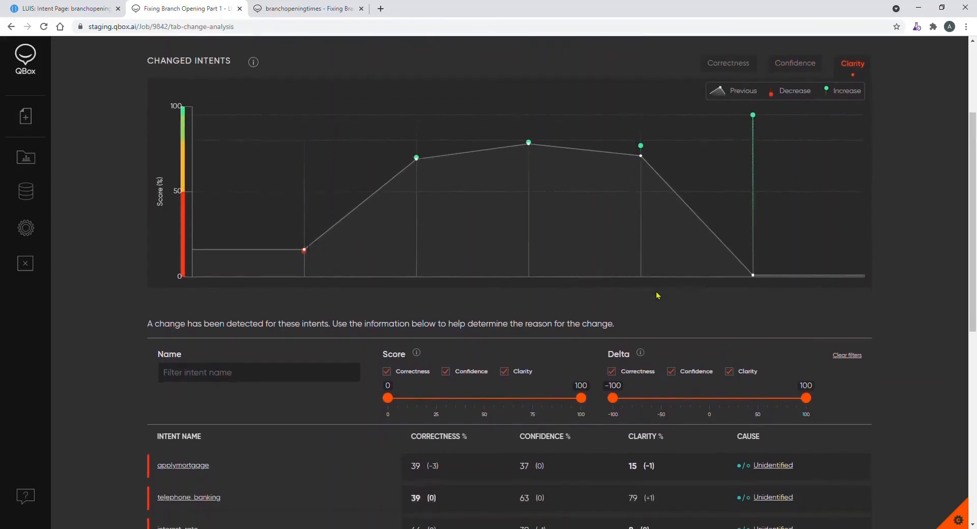
{"action": "scroll", "coordinate": [656, 295], "scroll_direction": "down", "scroll_amount": 1}
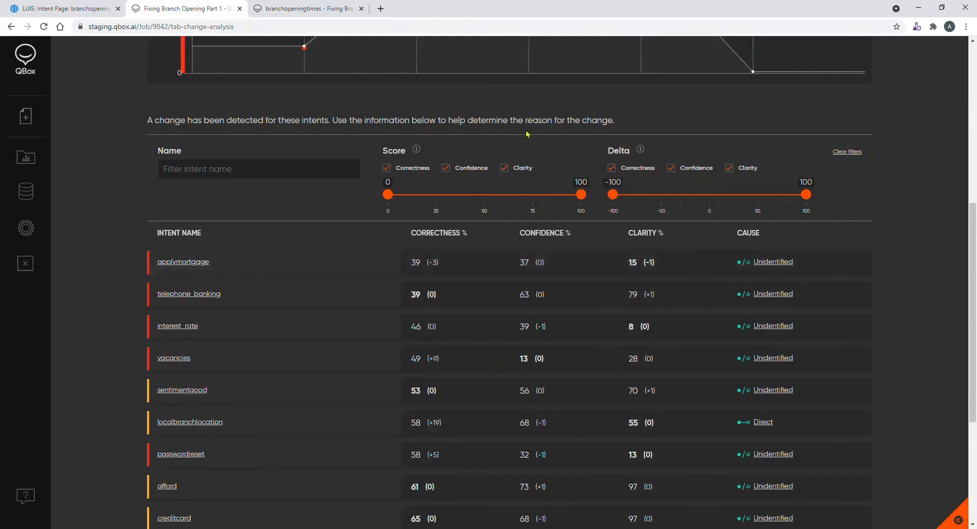
In the branchopeningtimes results, pin "what is the wokingham branch operating hours" and "give me the closing time of my nearest branch".
{"action": "left_click", "coordinate": [297, 12]}
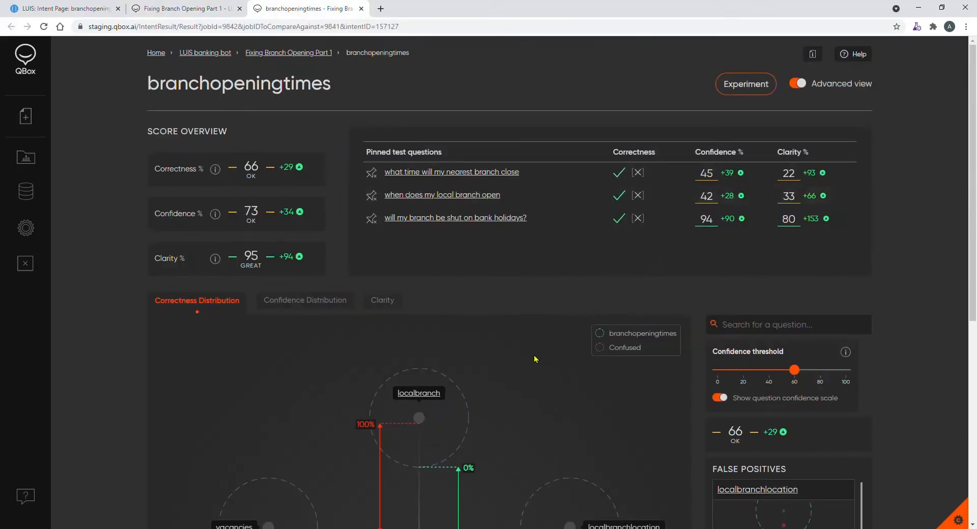
{"action": "scroll", "coordinate": [534, 358], "scroll_direction": "down", "scroll_amount": 3}
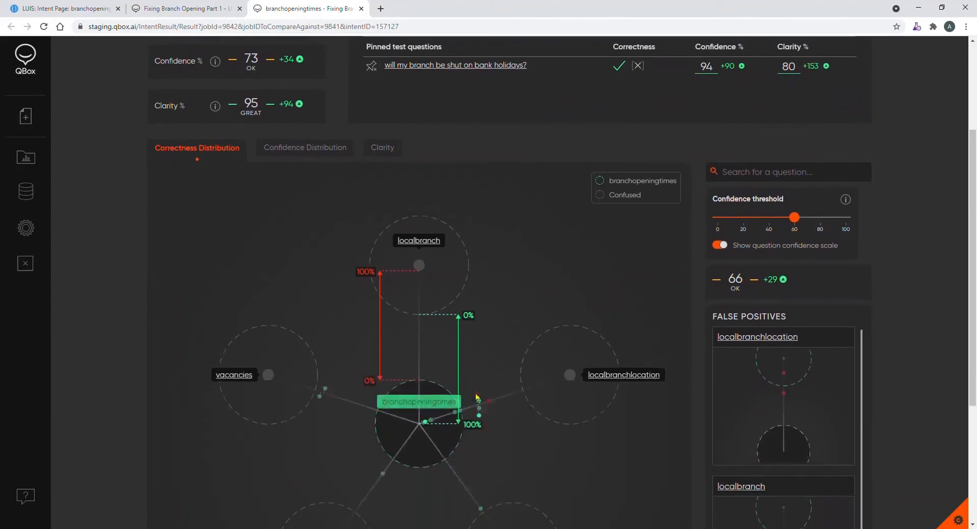
{"action": "left_click", "coordinate": [476, 396]}
{"action": "left_click", "coordinate": [626, 451]}
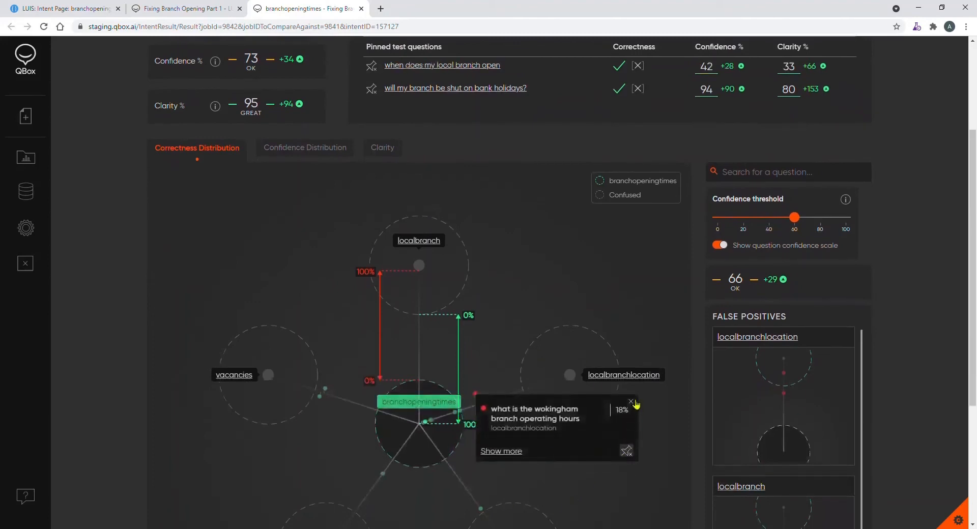
{"action": "left_click", "coordinate": [631, 402]}
{"action": "left_click", "coordinate": [489, 401]}
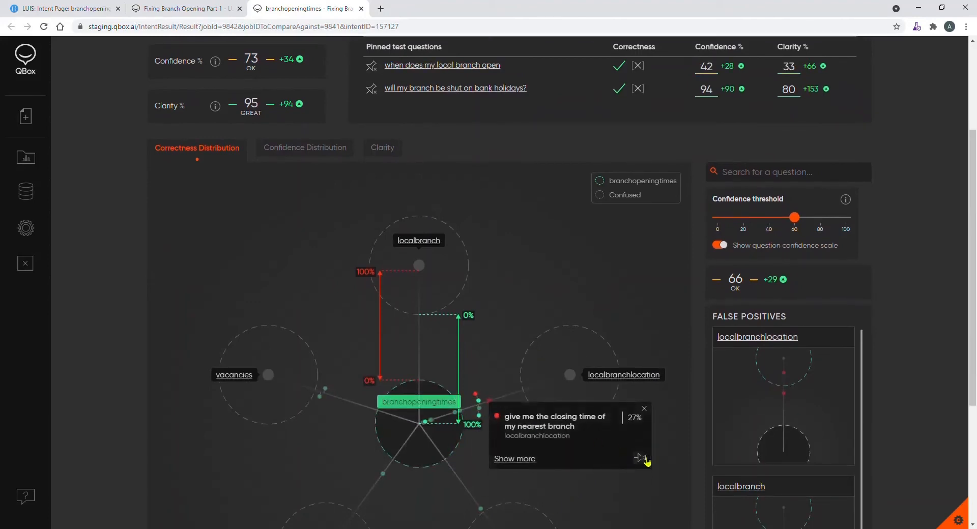
{"action": "left_click", "coordinate": [640, 458]}
Open the pinned question "give me the closing time of my nearest branch" and examine each word's prediction influence for both intents.
{"action": "scroll", "coordinate": [551, 305], "scroll_direction": "up", "scroll_amount": 3}
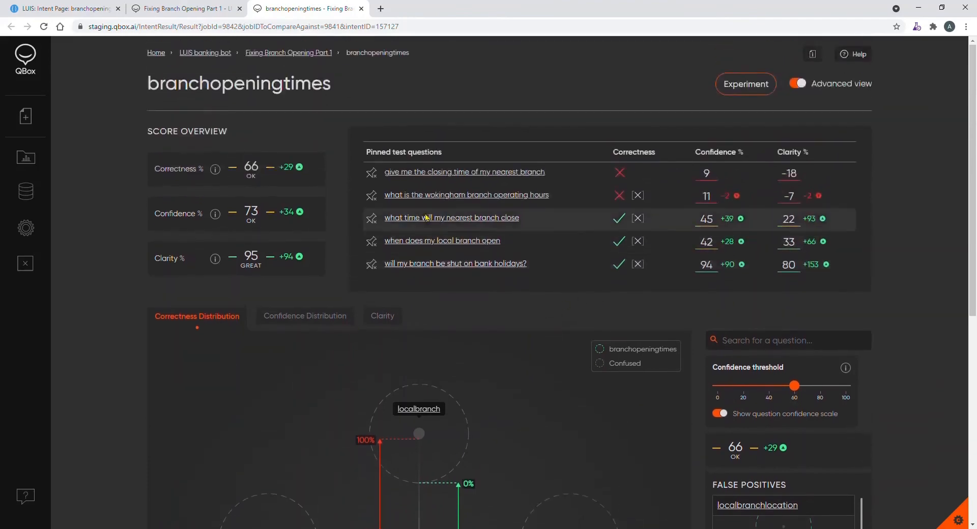
{"action": "left_click", "coordinate": [446, 172]}
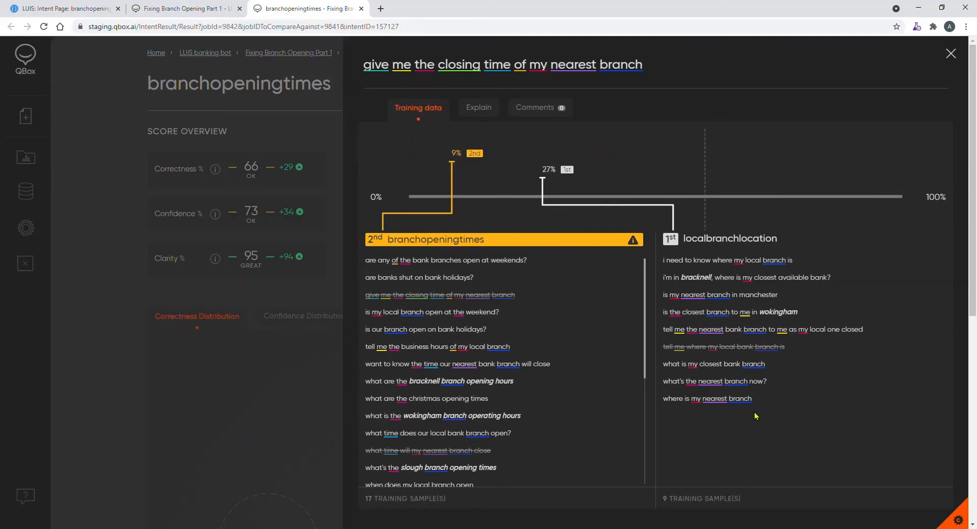
{"action": "left_click", "coordinate": [478, 108]}
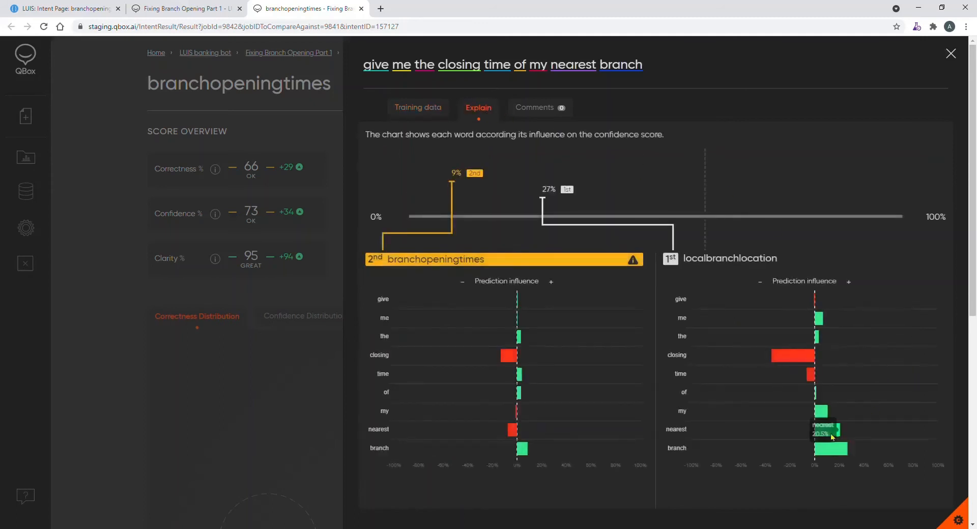
{"action": "mouse_move", "coordinate": [829, 455]}
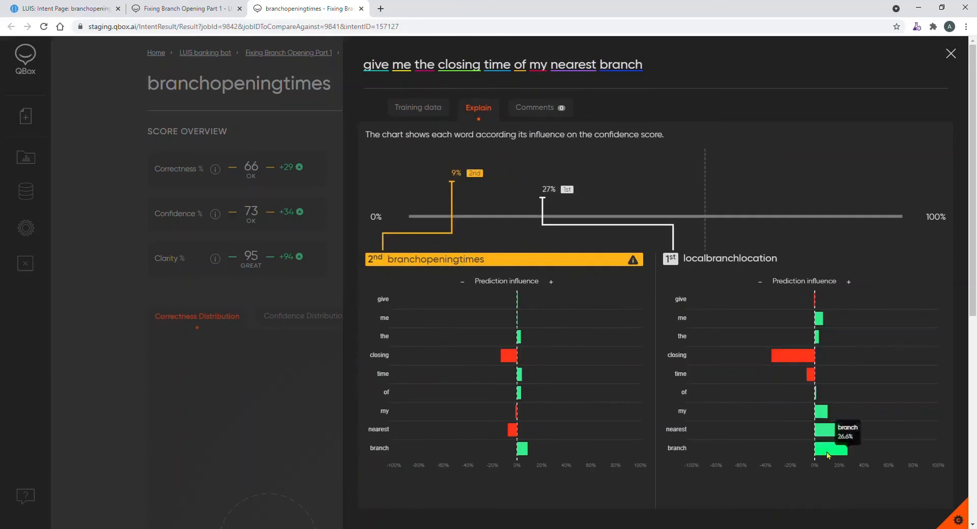
{"action": "mouse_move", "coordinate": [839, 433]}
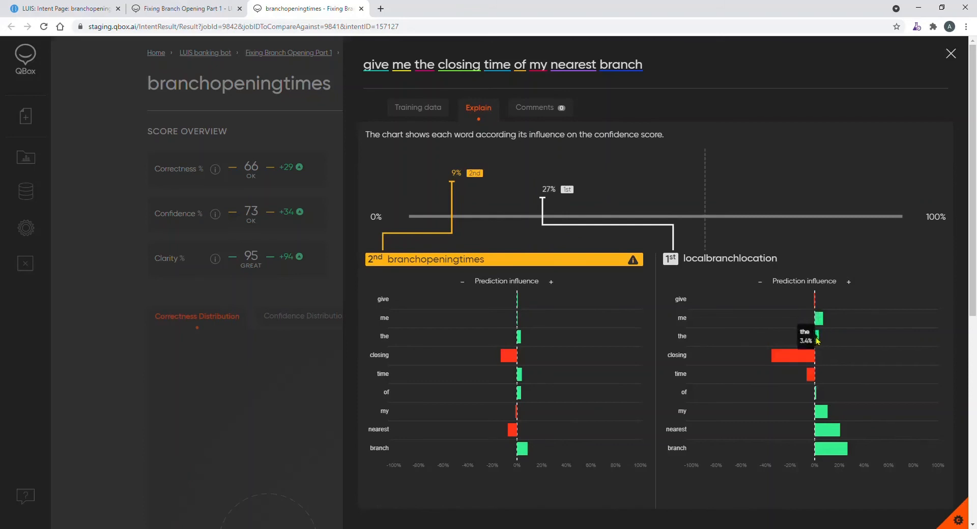
{"action": "mouse_move", "coordinate": [824, 415]}
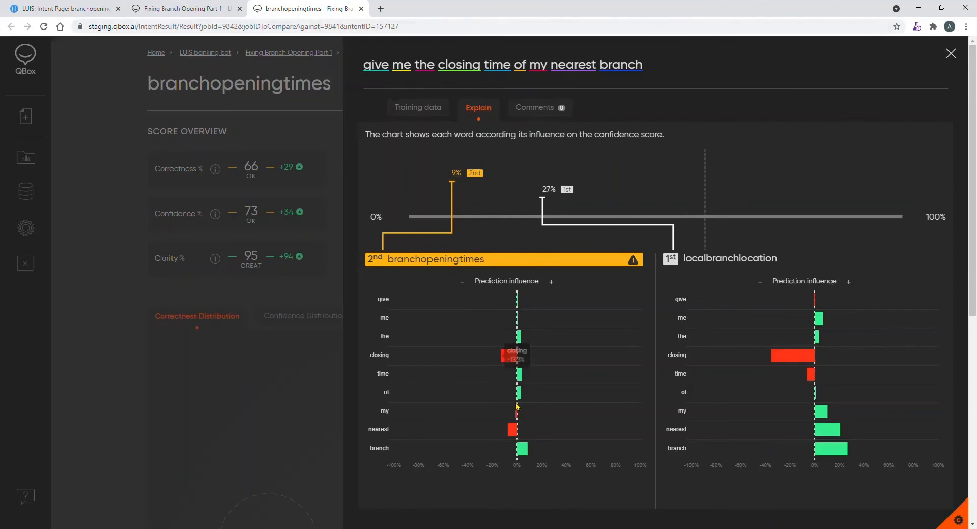
{"action": "mouse_move", "coordinate": [515, 435]}
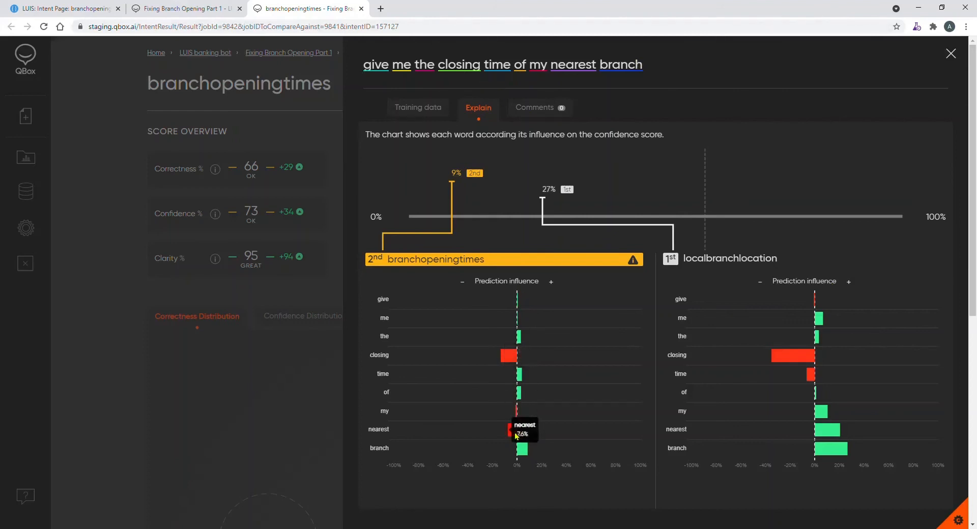
{"action": "mouse_move", "coordinate": [520, 376]}
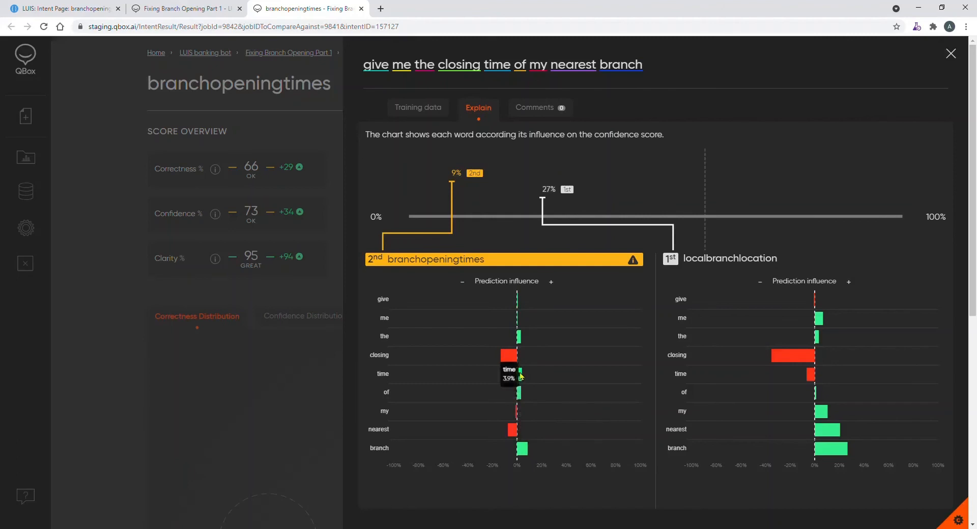
Compare the question's training data in branchopeningtimes with that in localbranchlocation.
{"action": "left_click", "coordinate": [430, 108]}
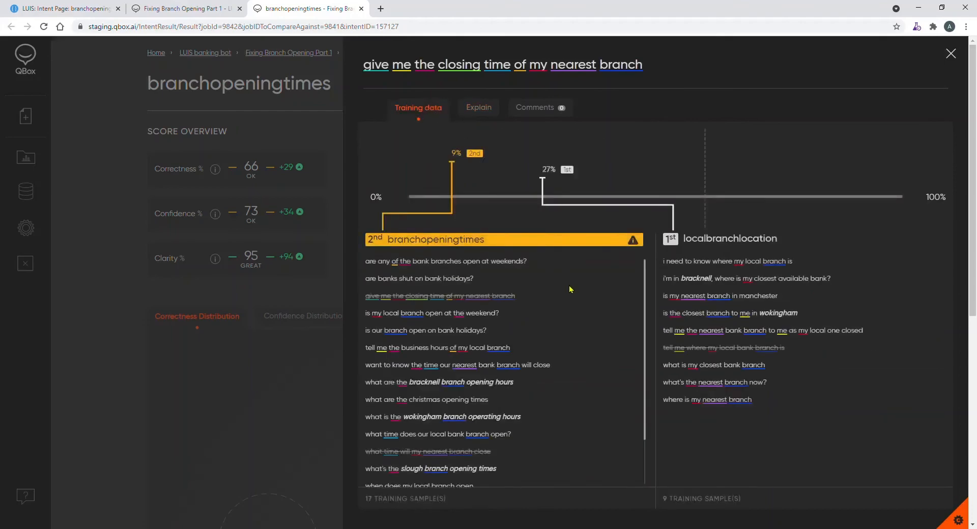
{"action": "scroll", "coordinate": [570, 289], "scroll_direction": "down", "scroll_amount": 1}
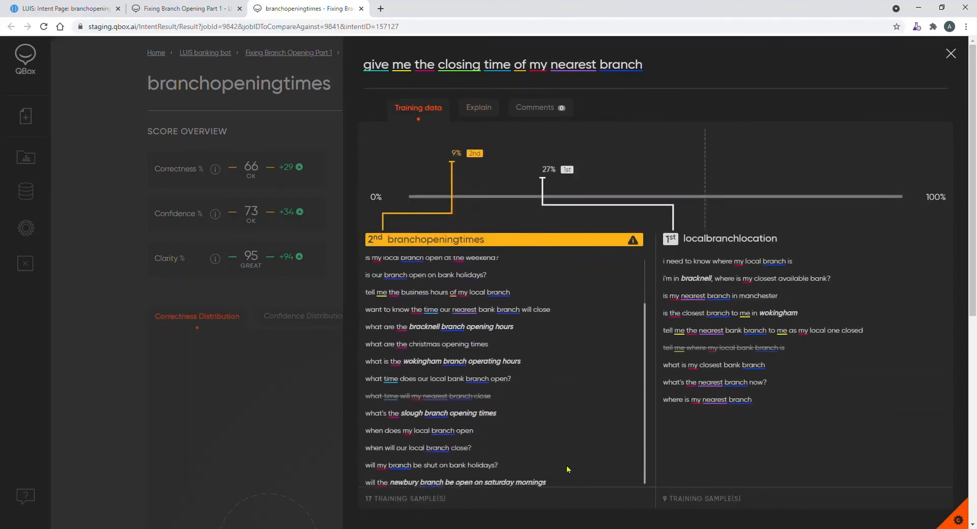
{"action": "scroll", "coordinate": [575, 412], "scroll_direction": "up", "scroll_amount": 1}
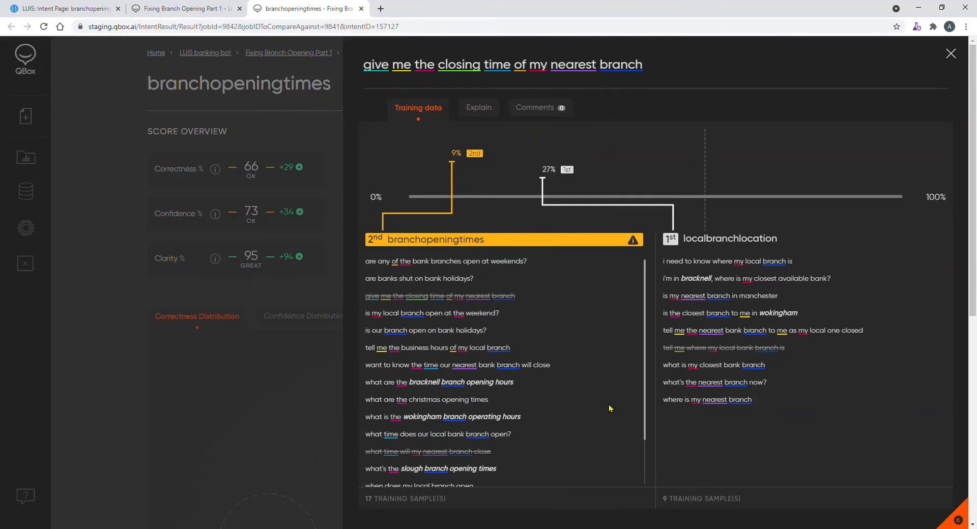
Close the question details and add "I need my nearest branch closing time" as a new question in a quick analysis of branchopeningtimes.
{"action": "left_click", "coordinate": [951, 53]}
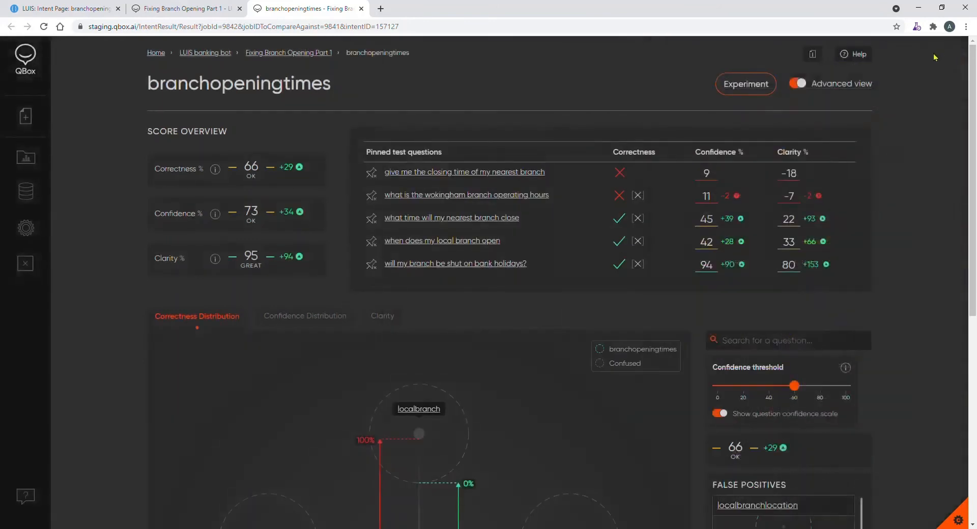
{"action": "left_click", "coordinate": [749, 88]}
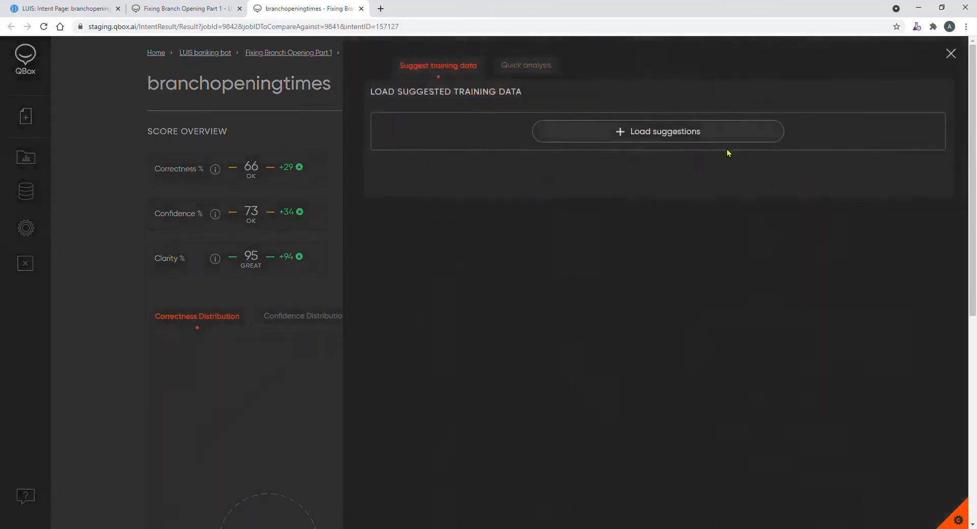
{"action": "left_click", "coordinate": [539, 69]}
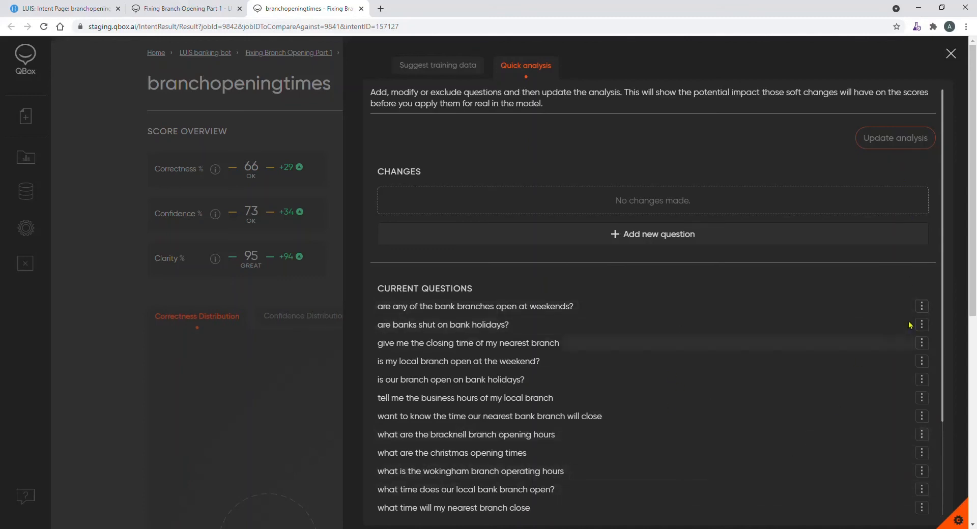
{"action": "left_click", "coordinate": [921, 305]}
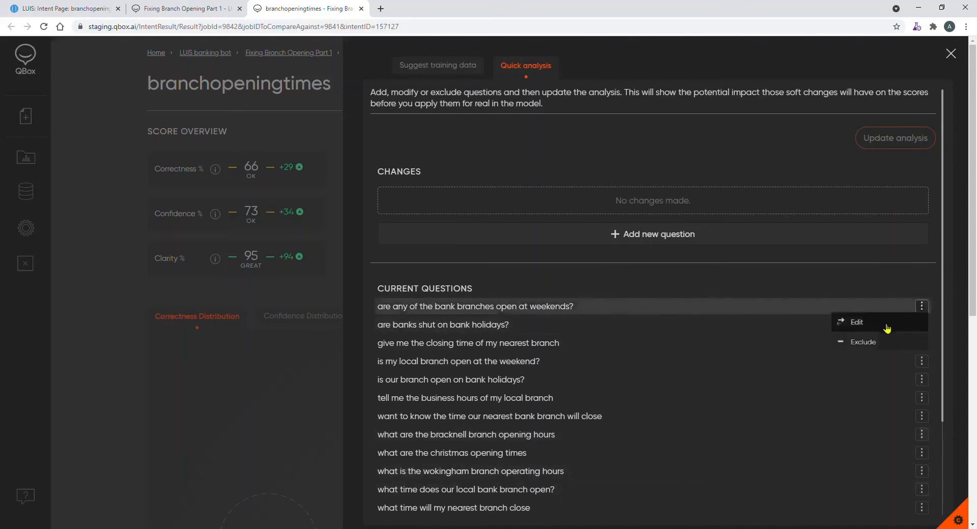
{"action": "left_click", "coordinate": [417, 236]}
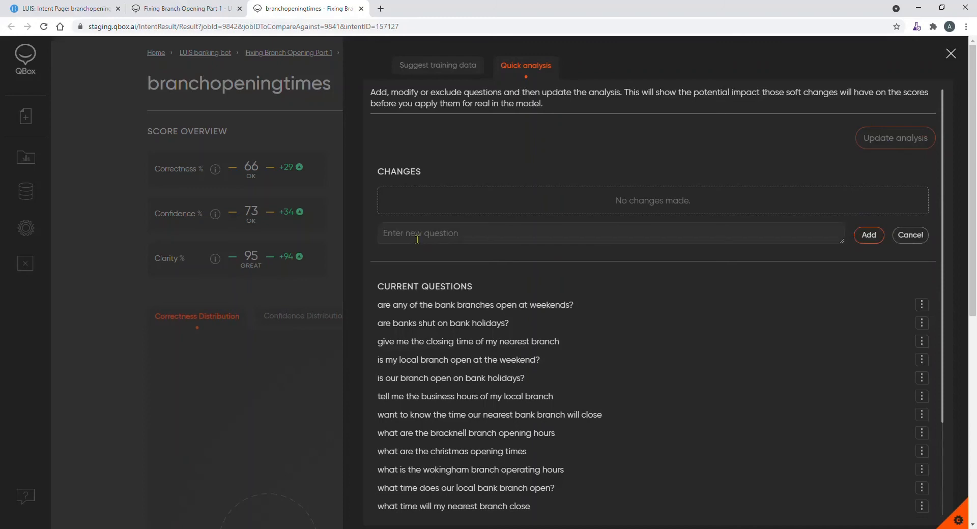
{"action": "type", "text": "I need my nearest branch closing ti"}
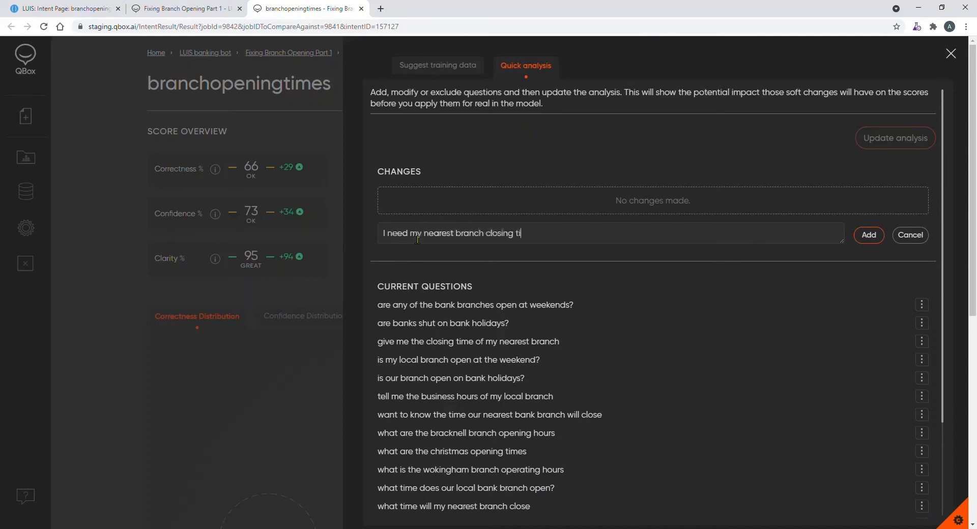
{"action": "type", "text": "me"}
{"action": "key", "text": "Return"}
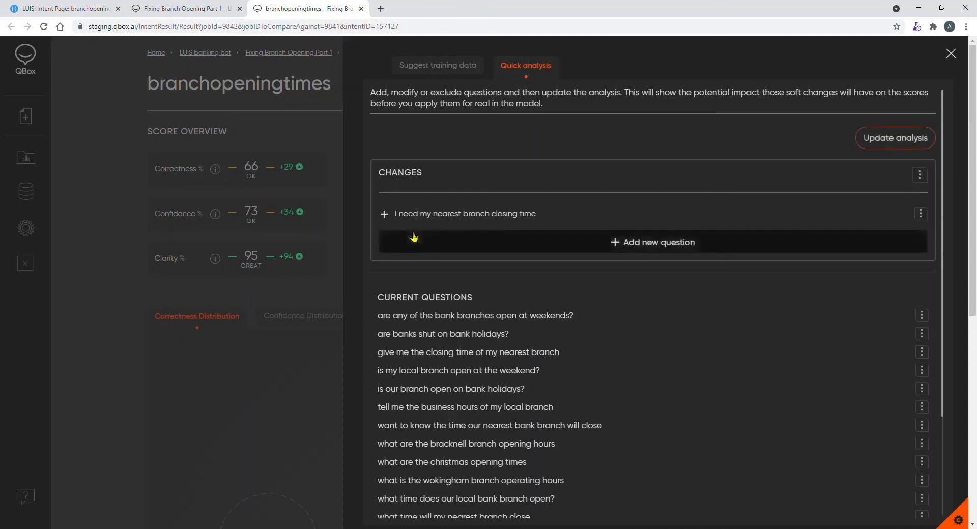
Add "what is the closing time of our nearest bank" as another new question in the quick analysis.
{"action": "left_click", "coordinate": [414, 237]}
{"action": "type", "text": "what is the"}
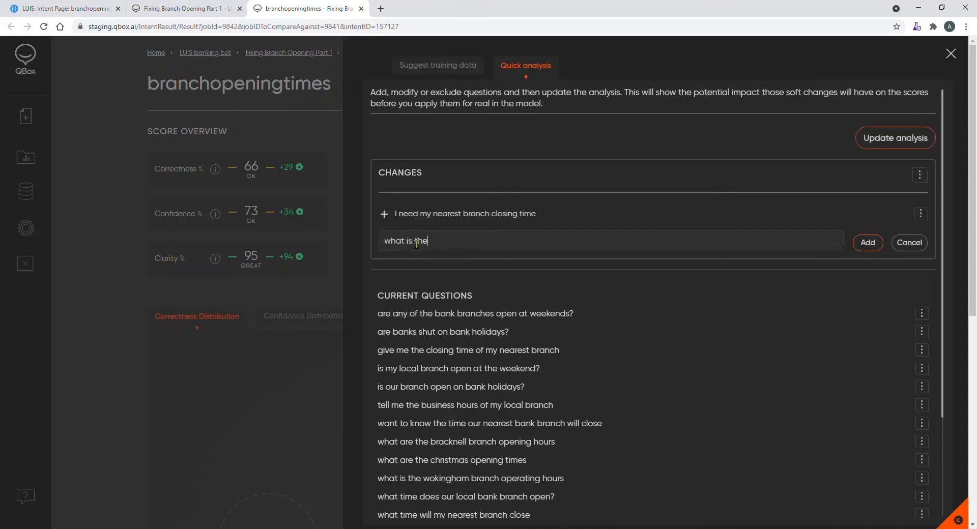
{"action": "type", "text": " closing time of our neares"}
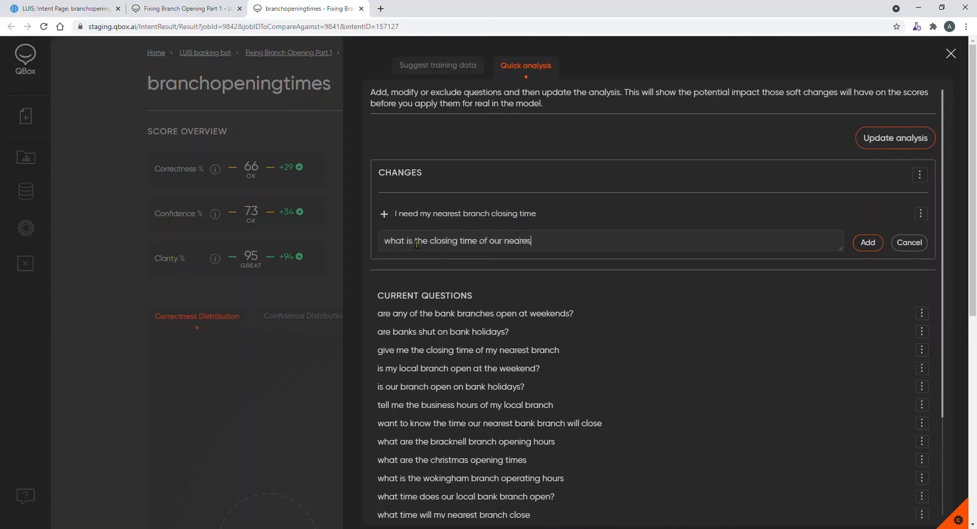
{"action": "type", "text": "t bank"}
{"action": "key", "text": "Return"}
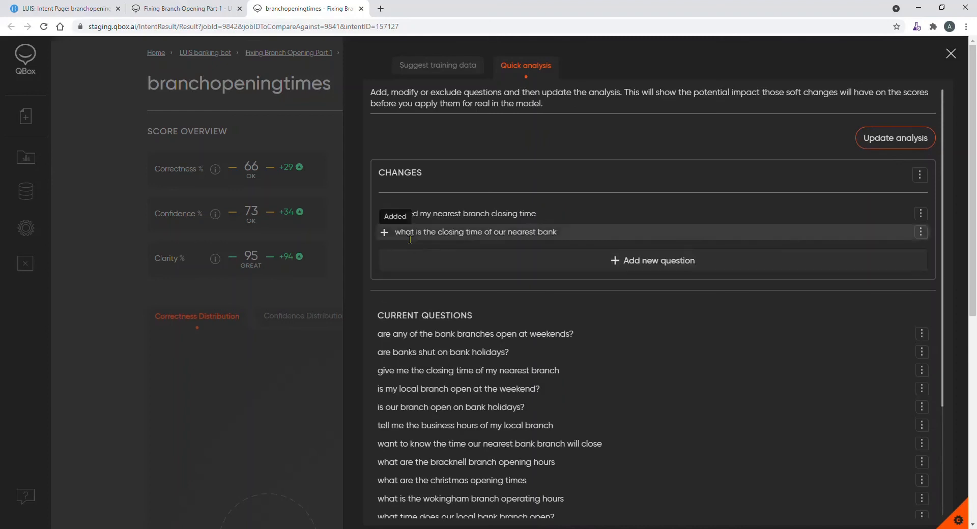
Update the quick analysis and review the potential scores and the confidence and clarity changes of the current questions.
{"action": "left_click", "coordinate": [895, 138]}
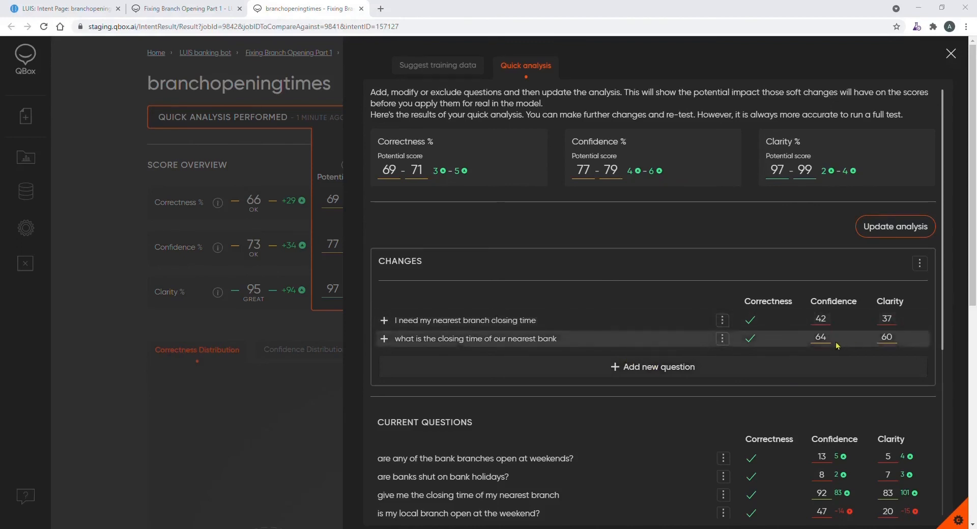
{"action": "scroll", "coordinate": [826, 350], "scroll_direction": "down", "scroll_amount": 4}
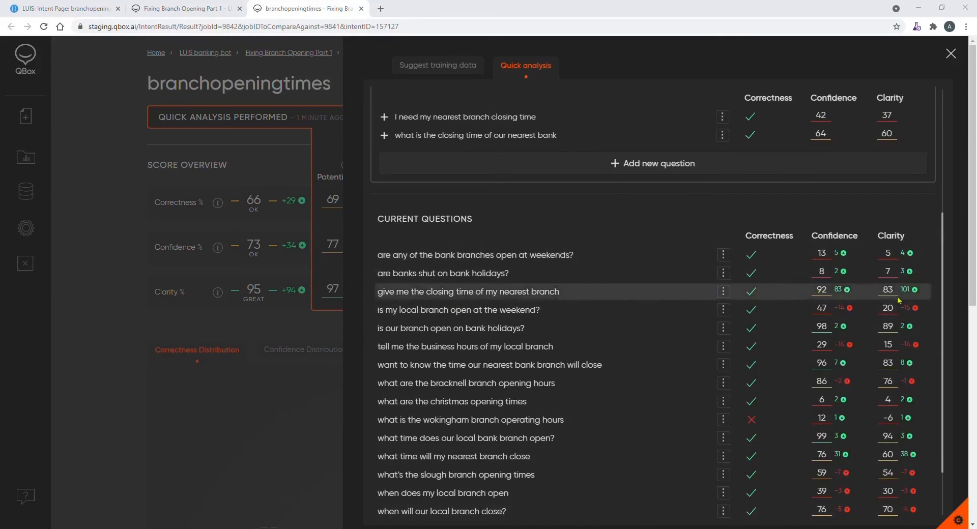
{"action": "scroll", "coordinate": [899, 300], "scroll_direction": "down", "scroll_amount": 1}
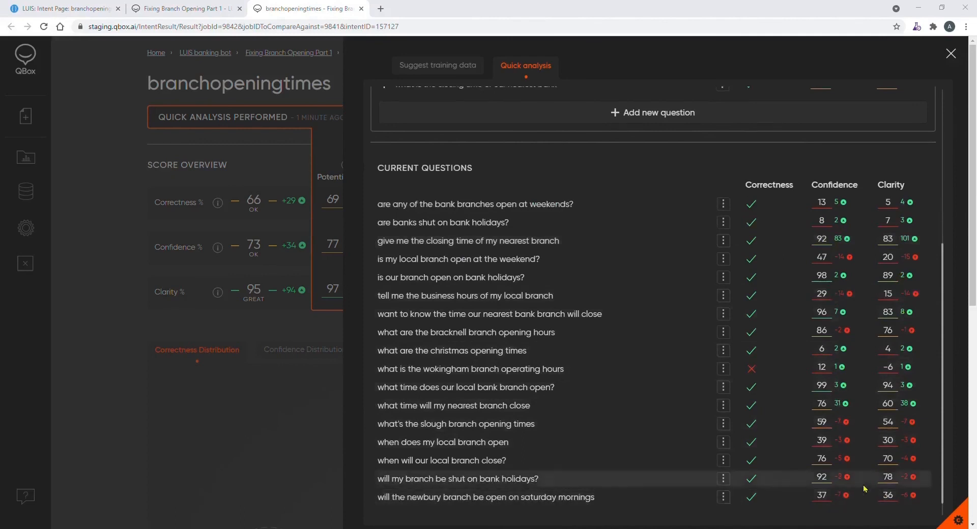
{"action": "scroll", "coordinate": [859, 432], "scroll_direction": "up", "scroll_amount": 4}
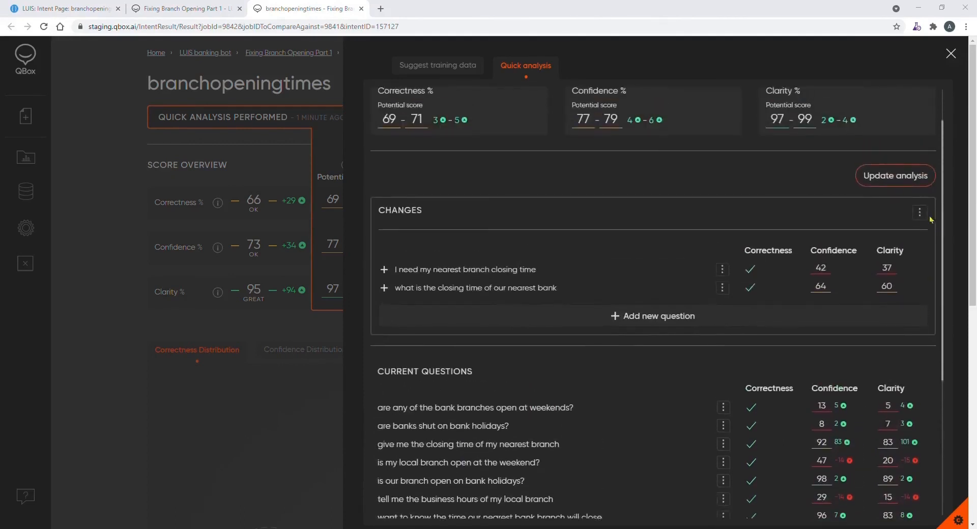
View the list of all soft changes made across intents, then return to the quick analysis.
{"action": "left_click", "coordinate": [919, 212]}
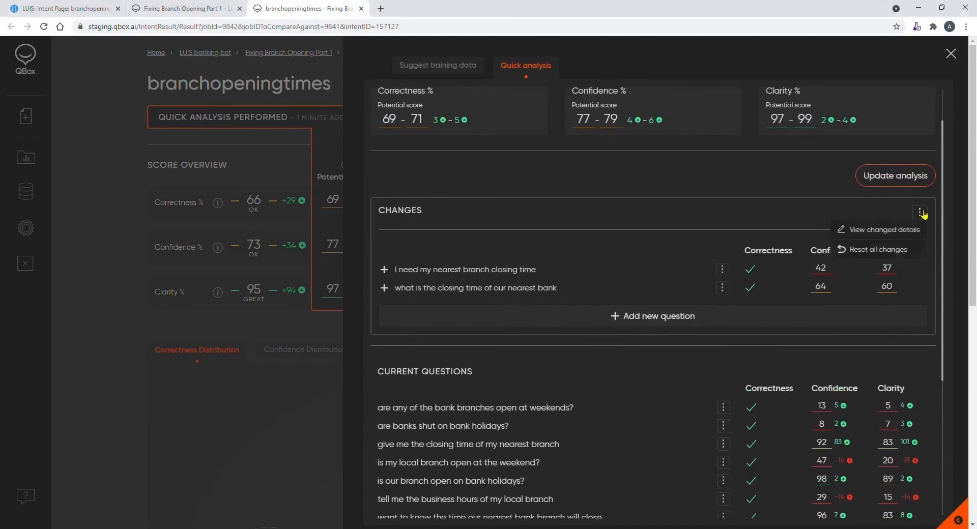
{"action": "left_click", "coordinate": [891, 230]}
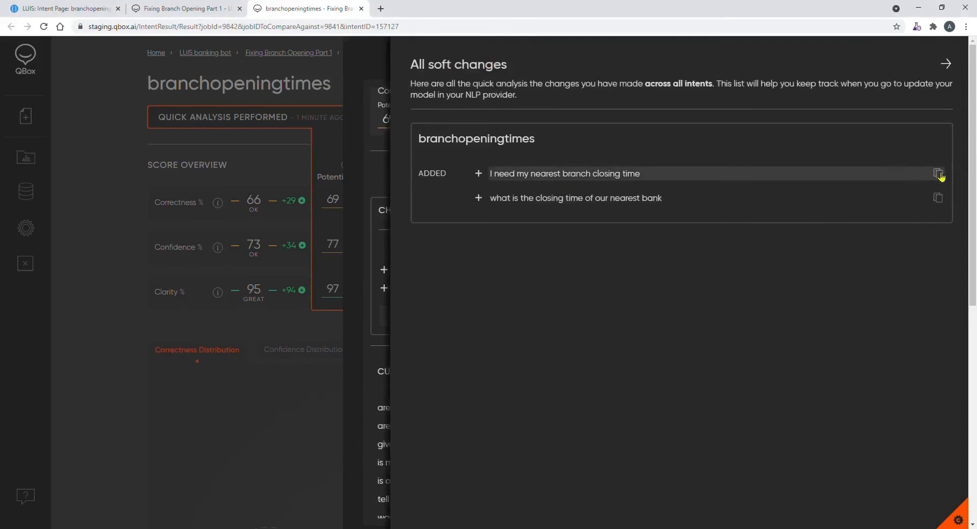
{"action": "left_click", "coordinate": [946, 64]}
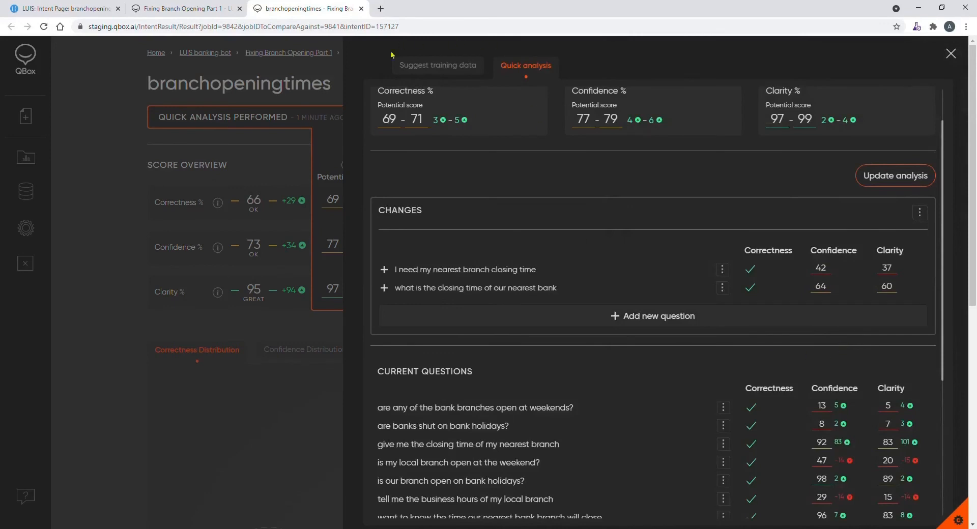
Add the suggestions "What is the opening hours of wokingham branch?", "...of my nearest branch?" and "What time will my local branch open?" to Quick Analysis.
{"action": "left_click", "coordinate": [447, 66]}
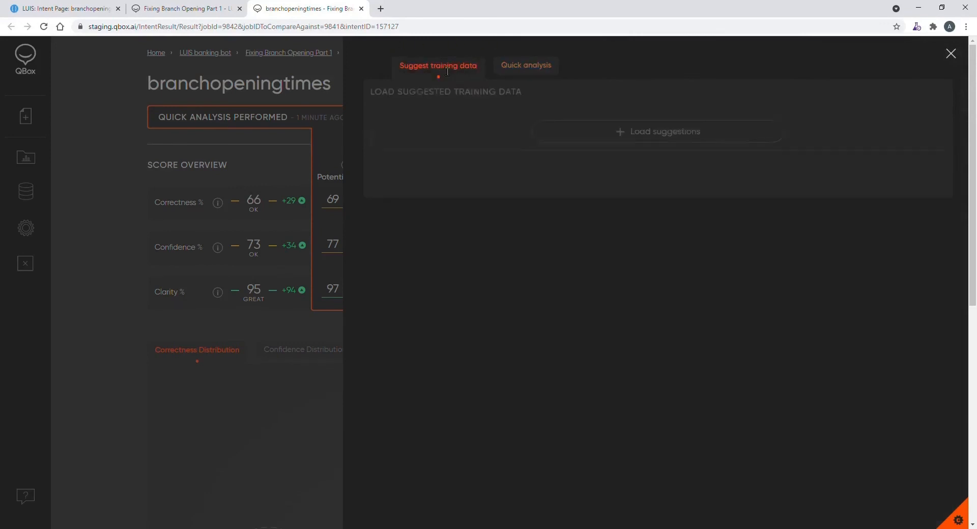
{"action": "left_click", "coordinate": [650, 134]}
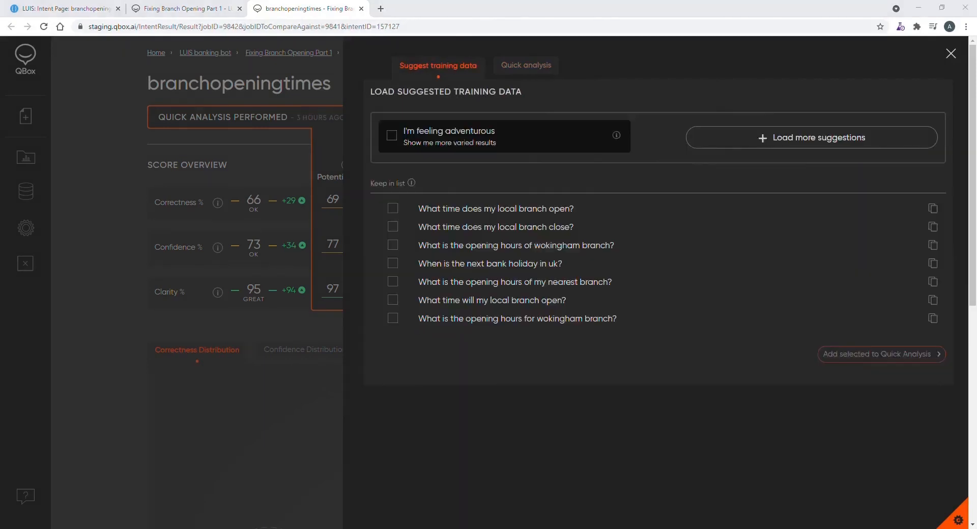
{"action": "left_click", "coordinate": [392, 245]}
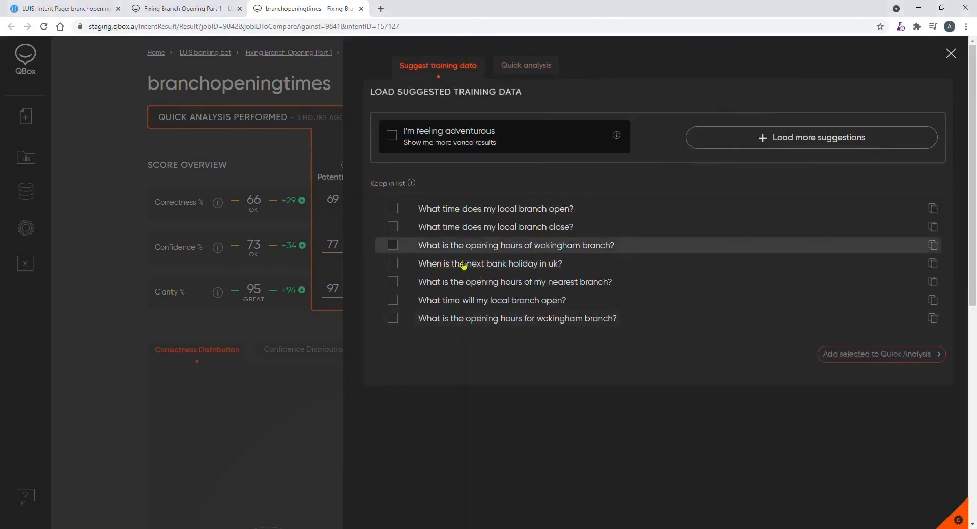
{"action": "left_click", "coordinate": [393, 282]}
{"action": "left_click", "coordinate": [393, 300]}
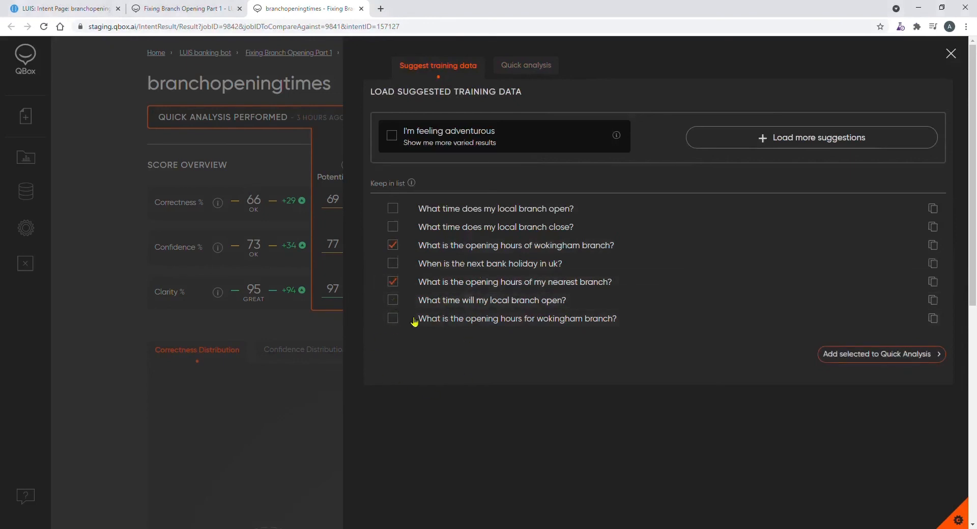
{"action": "left_click", "coordinate": [868, 354]}
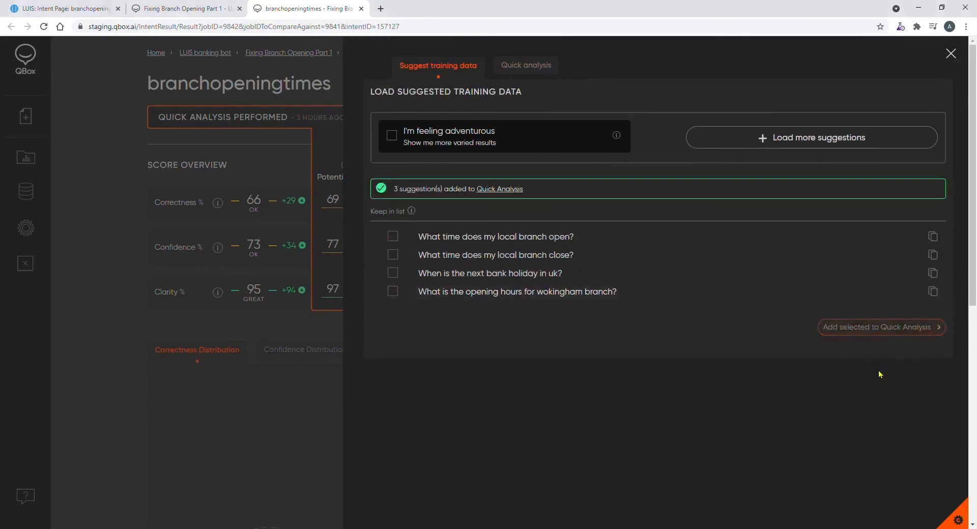
{"action": "left_click", "coordinate": [541, 71]}
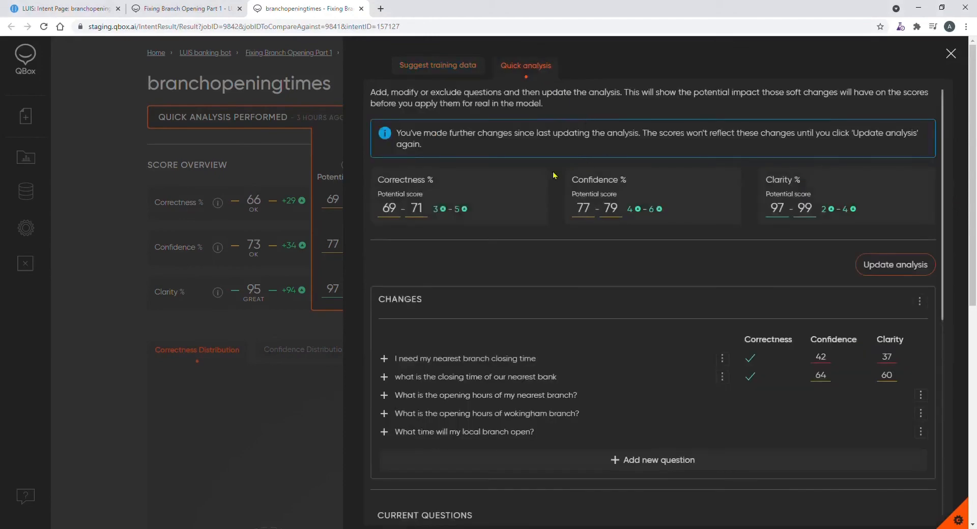
{"action": "left_click", "coordinate": [893, 268]}
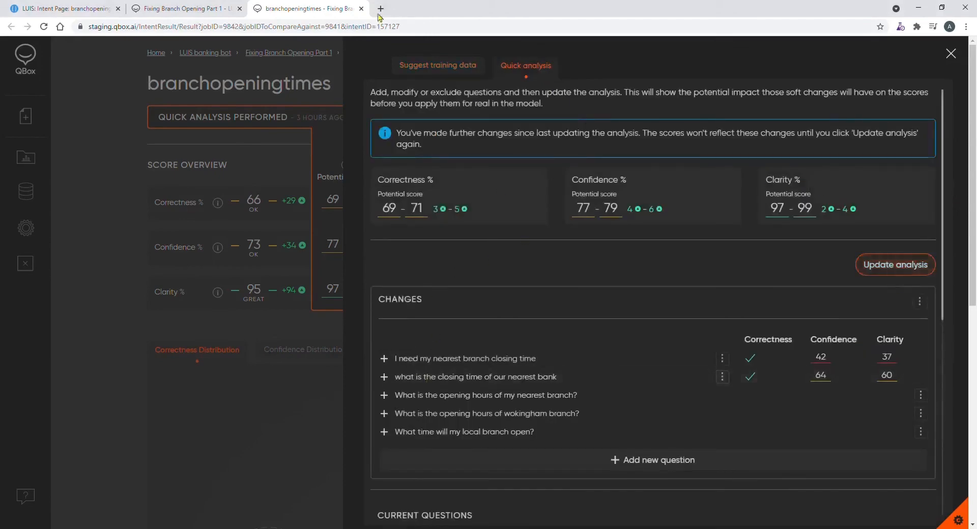
Load more suggestions, add "When is the next bank holiday?" and "What are the opening hours of our local bank branch?", and update the quick analysis.
{"action": "left_click", "coordinate": [421, 70]}
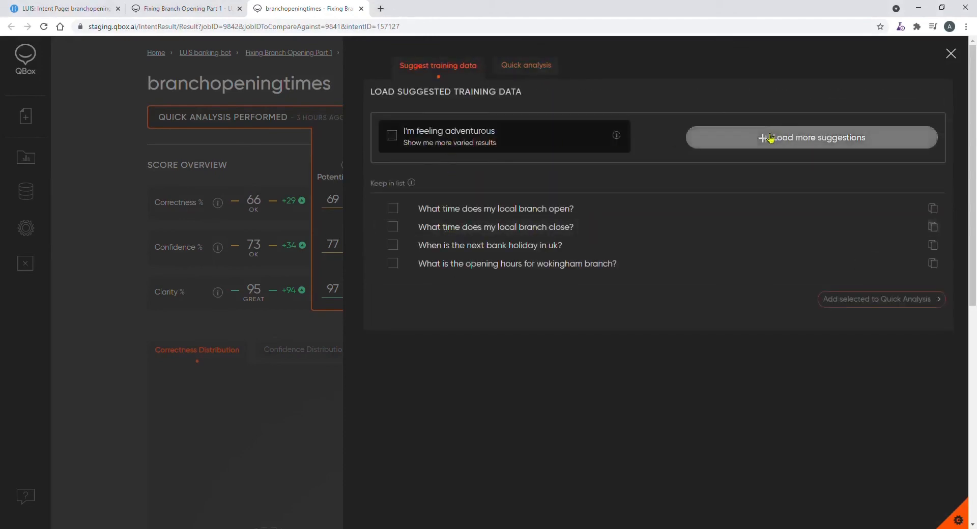
{"action": "left_click", "coordinate": [709, 137]}
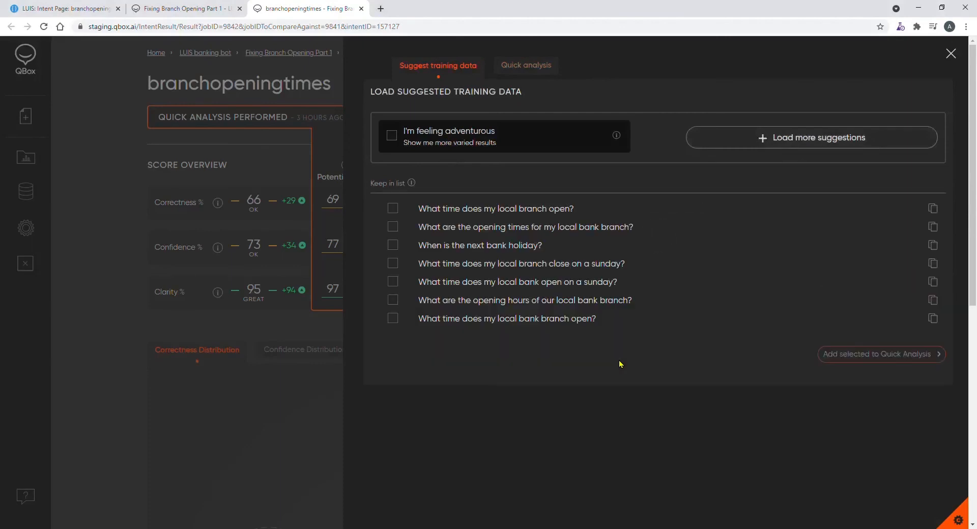
{"action": "left_click", "coordinate": [393, 245]}
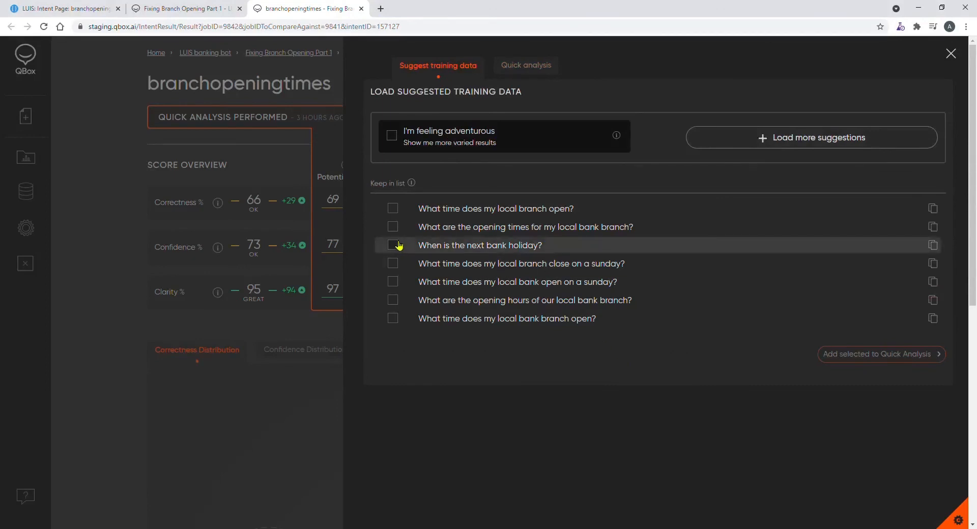
{"action": "left_click", "coordinate": [418, 302]}
{"action": "left_click", "coordinate": [852, 355]}
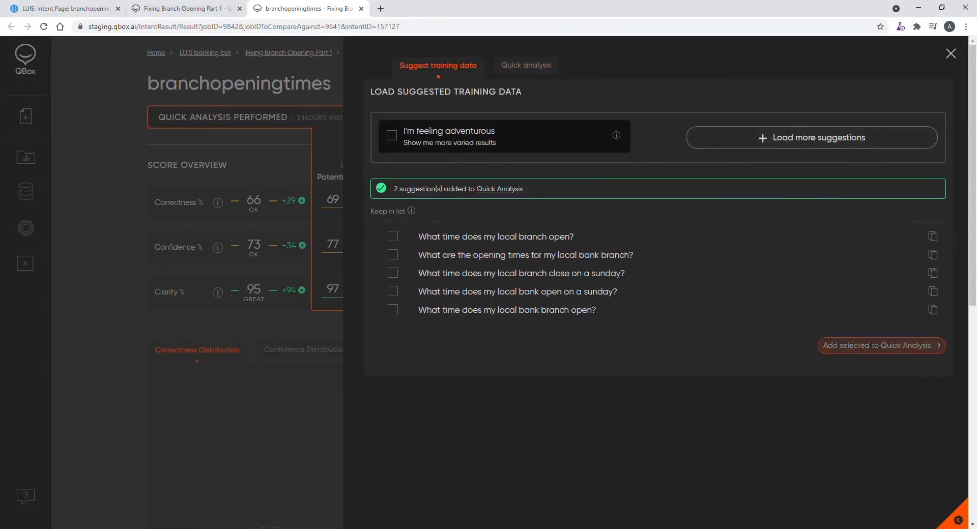
{"action": "left_click", "coordinate": [526, 65]}
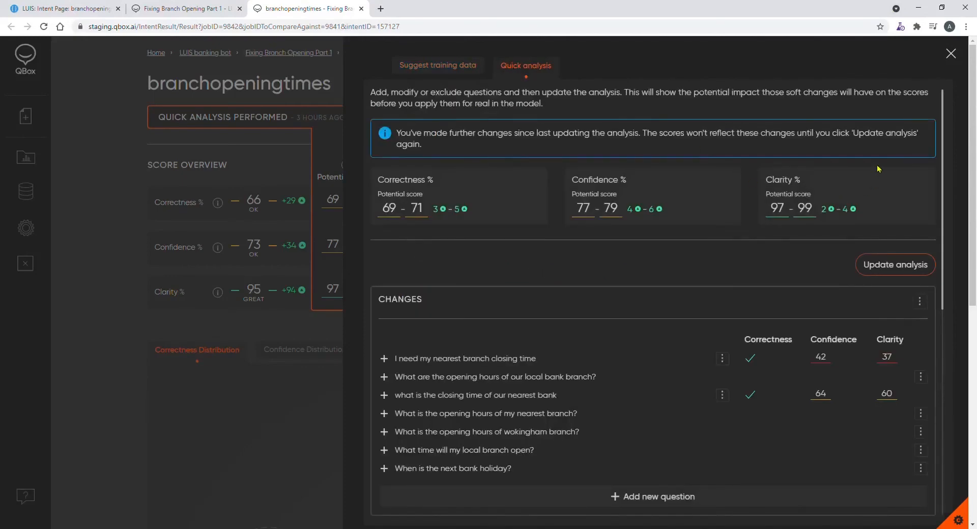
{"action": "left_click", "coordinate": [894, 266]}
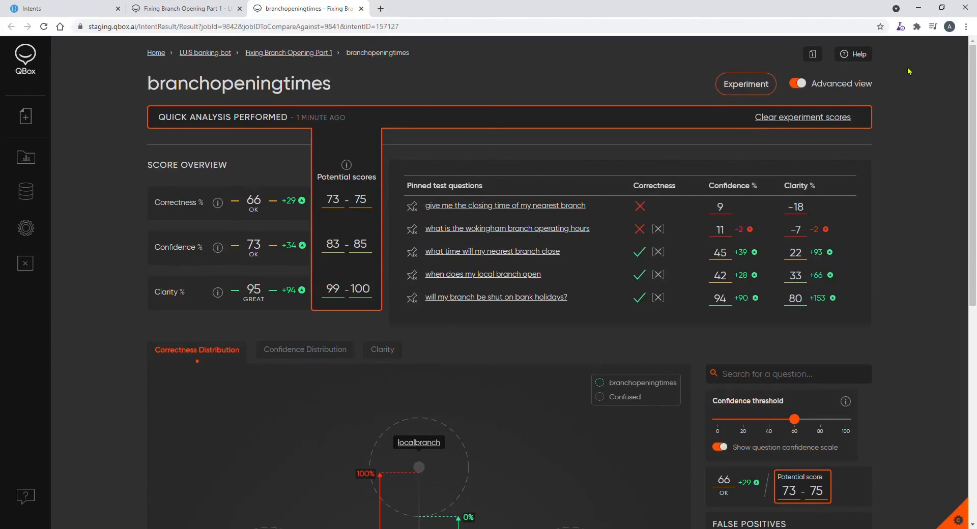
Open the pinned question "what is the wokingham branch operating hours" and examine its training data and each word's prediction influence for both intents.
{"action": "left_click", "coordinate": [536, 228]}
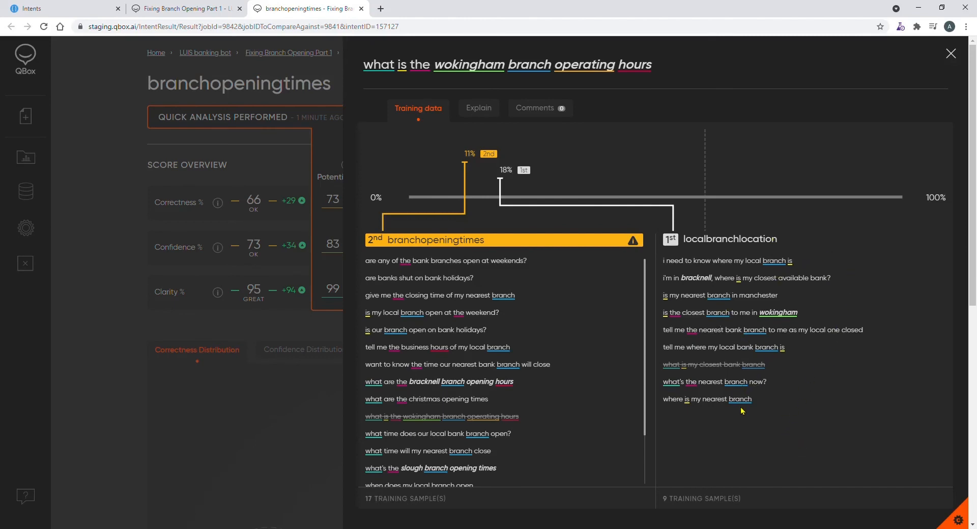
{"action": "left_click", "coordinate": [481, 108]}
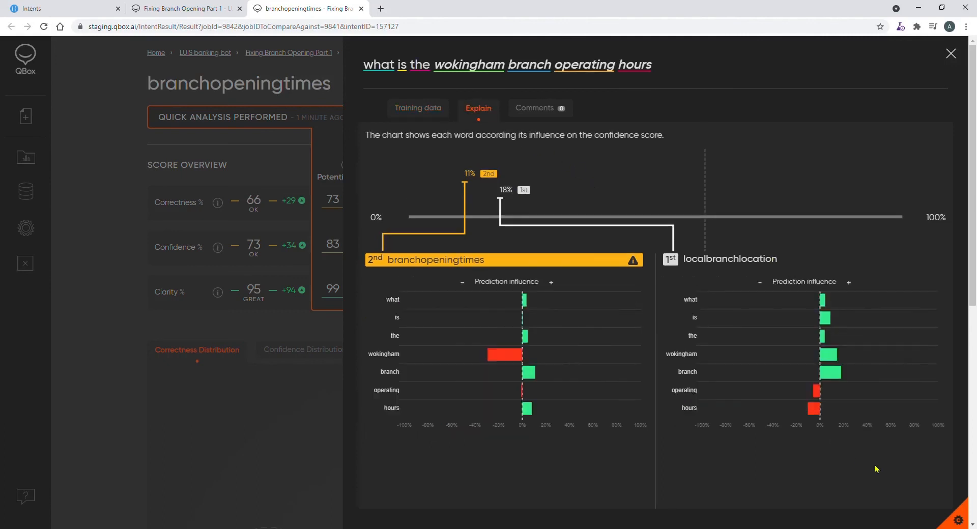
{"action": "mouse_move", "coordinate": [838, 378]}
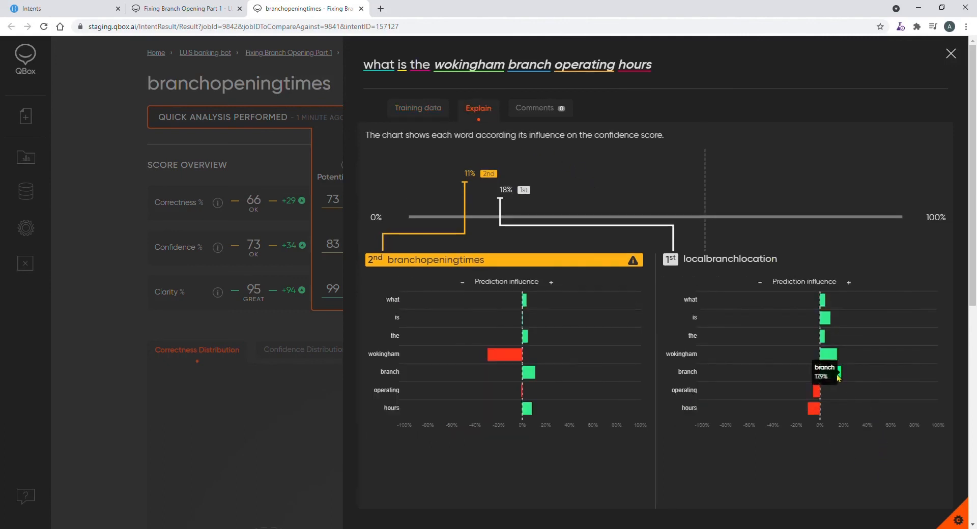
{"action": "mouse_move", "coordinate": [829, 360]}
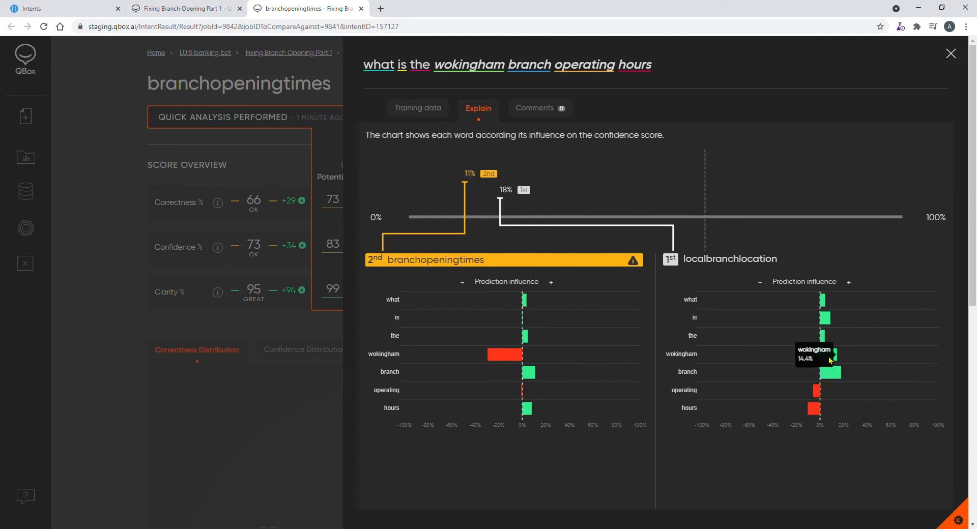
{"action": "mouse_move", "coordinate": [455, 69]}
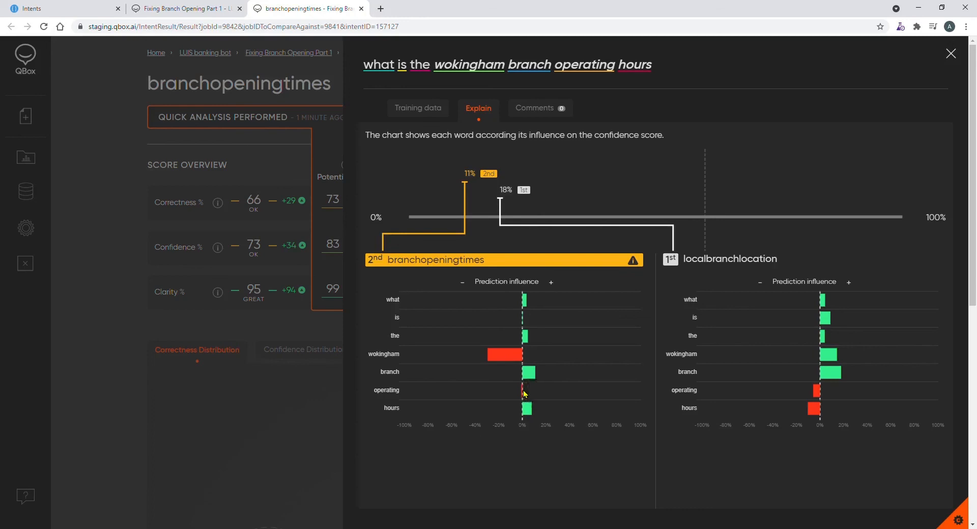
Close the word-influence explanation and add the question "Tell me the operating hours of the bank branch" to the quick analysis.
{"action": "mouse_move", "coordinate": [502, 359]}
{"action": "left_click", "coordinate": [951, 53]}
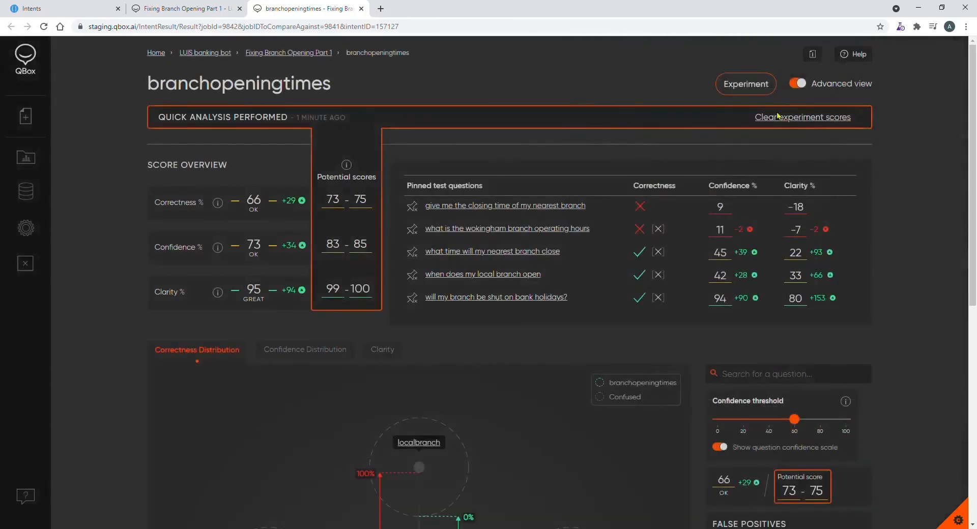
{"action": "left_click", "coordinate": [745, 84]}
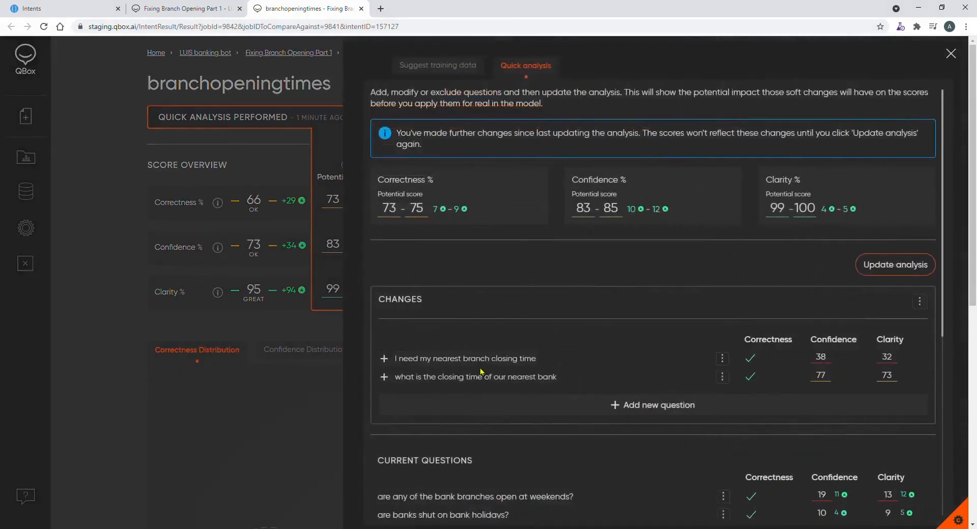
{"action": "left_click", "coordinate": [409, 404]}
{"action": "type", "text": "Tell "}
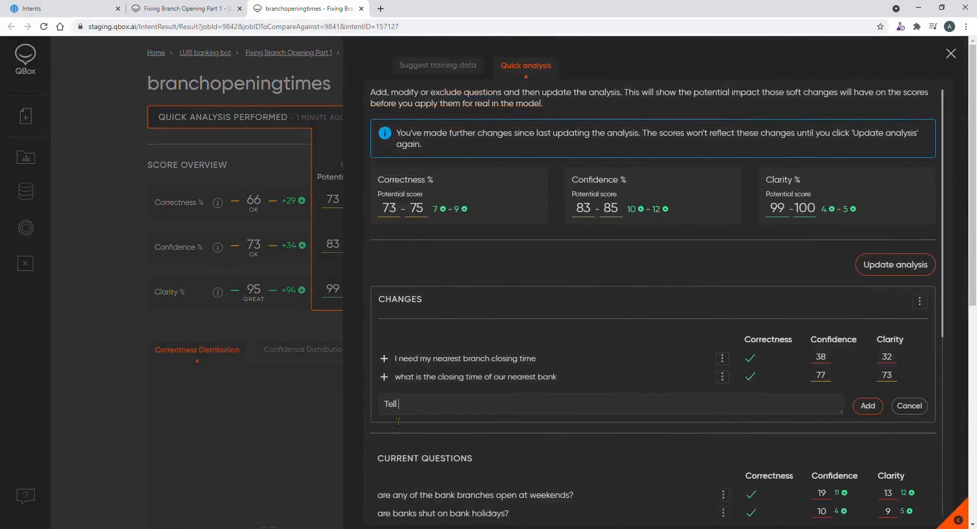
{"action": "type", "text": "me the operating hours of the ba"}
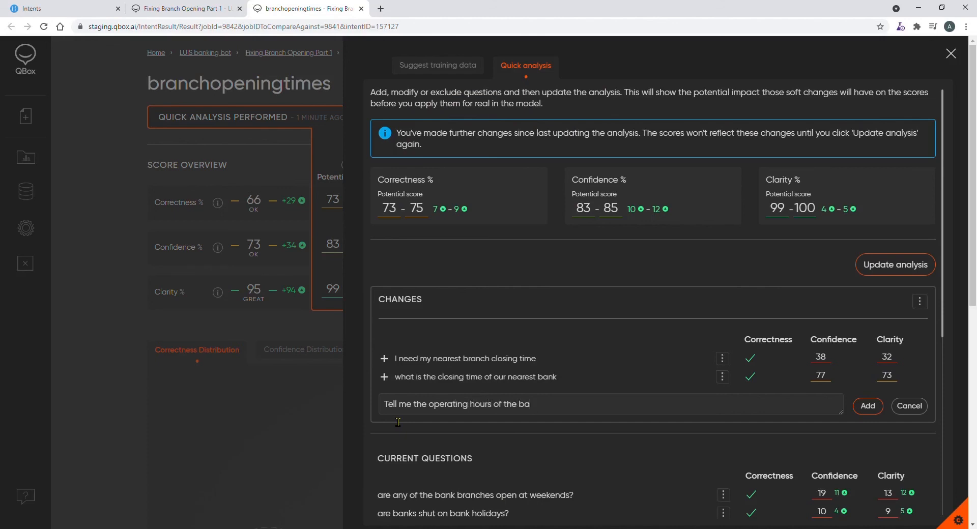
{"action": "type", "text": "nk branch"}
{"action": "key", "text": "Return"}
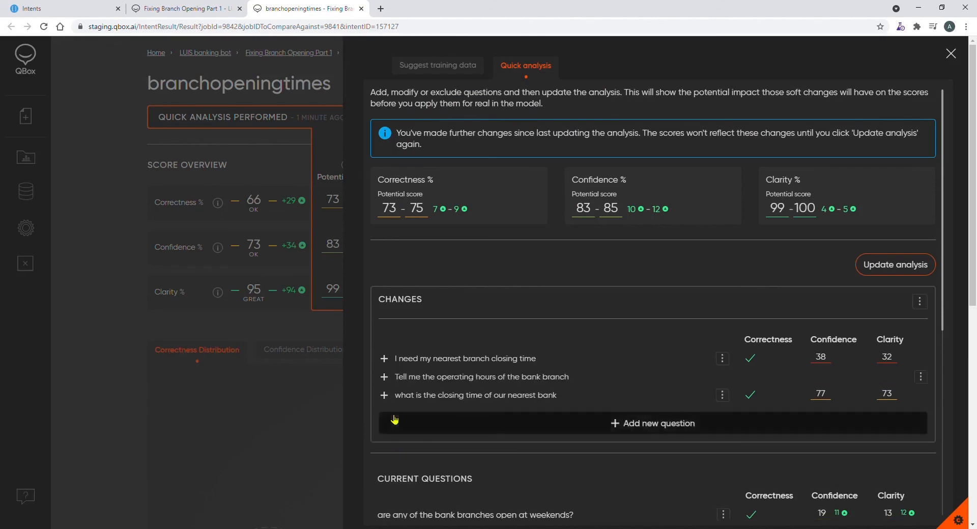
Add the question "do the operating hours include weekends?" and update the quick analysis.
{"action": "left_click", "coordinate": [425, 432]}
{"action": "type", "text": "do th"}
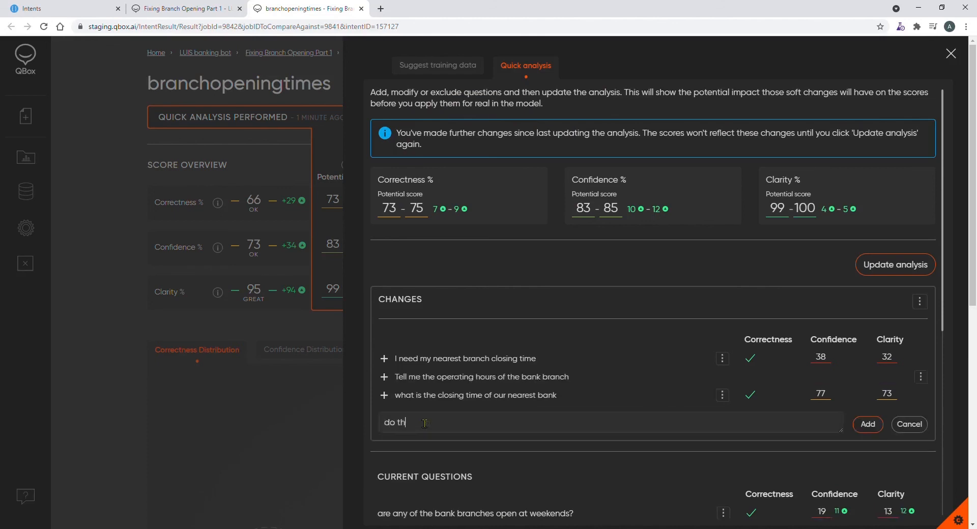
{"action": "type", "text": "e operating hours include weekends?"}
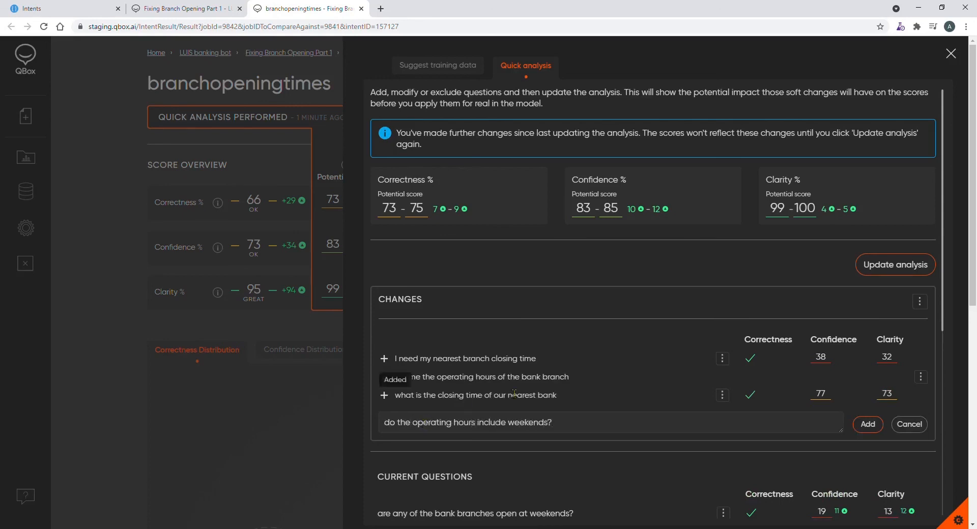
{"action": "key", "text": "Return"}
{"action": "left_click", "coordinate": [875, 264]}
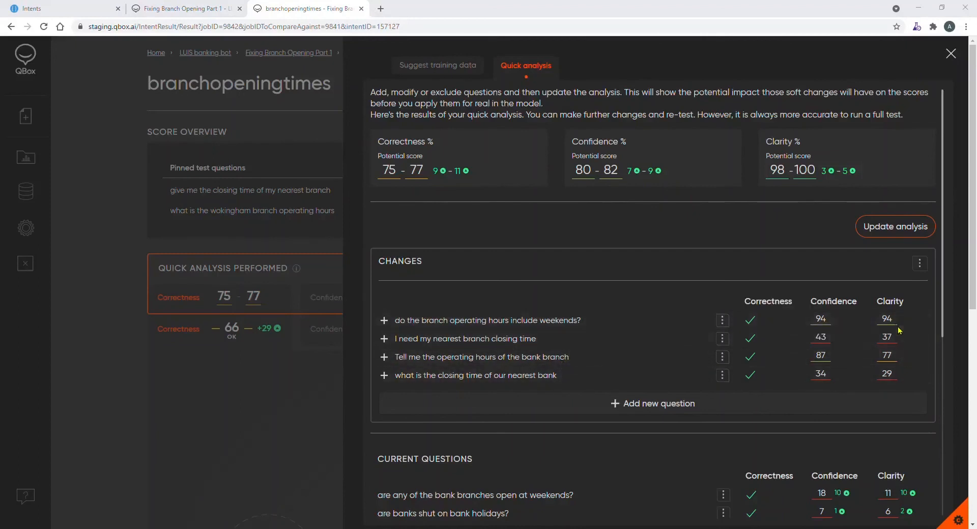
Review the updated scores of the changed and current questions, and switch to the LUIS Intents page.
{"action": "scroll", "coordinate": [664, 475], "scroll_direction": "down", "scroll_amount": 6}
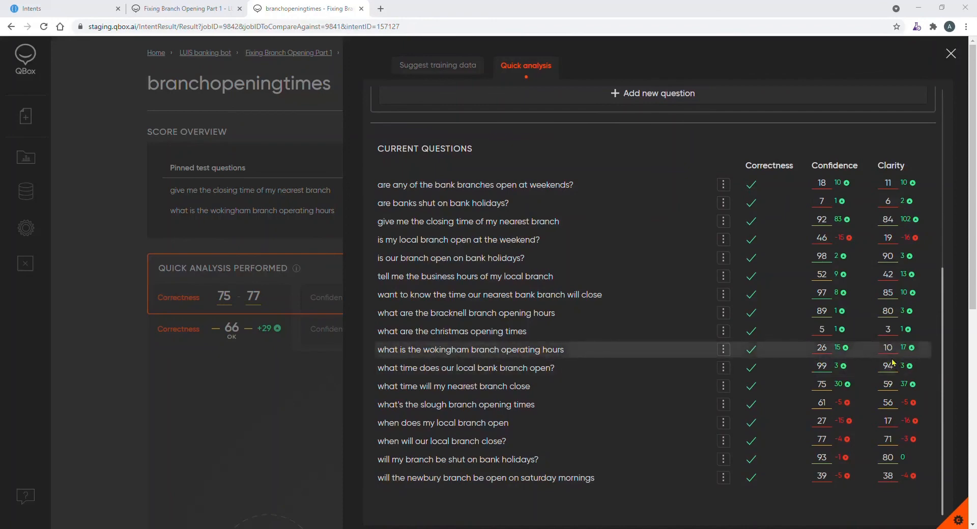
{"action": "scroll", "coordinate": [892, 362], "scroll_direction": "up", "scroll_amount": 6}
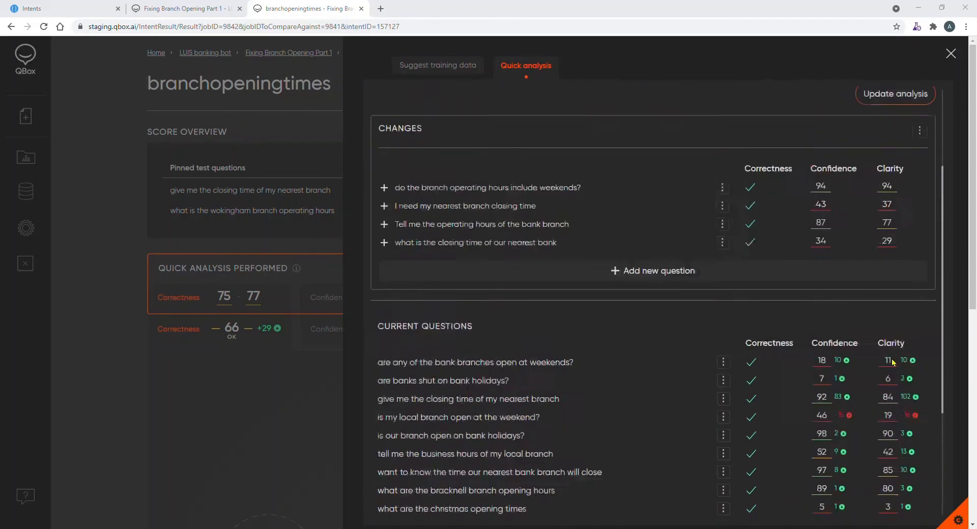
{"action": "left_click", "coordinate": [31, 8]}
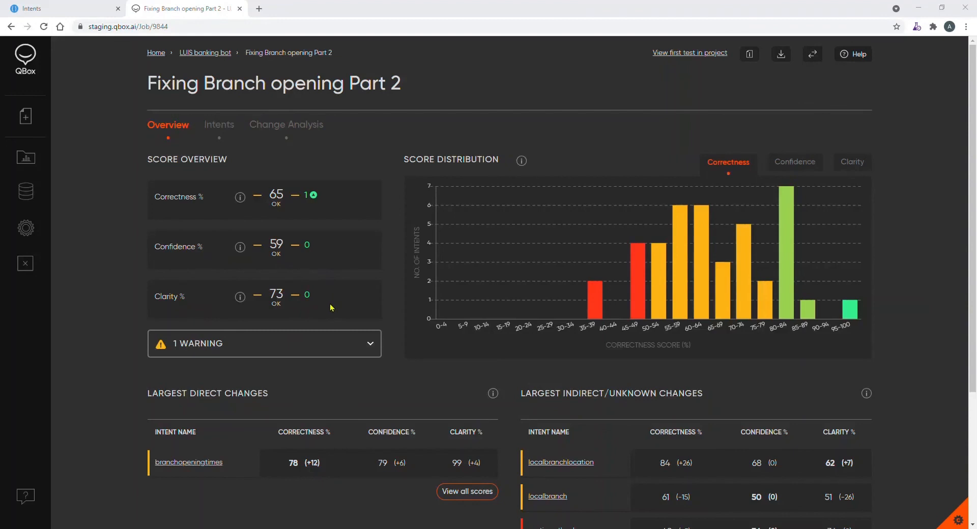
Review the largest intent changes in the Part 2 test, and open branchopeningtimes in a separate tab with its pinned test questions shown.
{"action": "scroll", "coordinate": [331, 308], "scroll_direction": "down", "scroll_amount": 3}
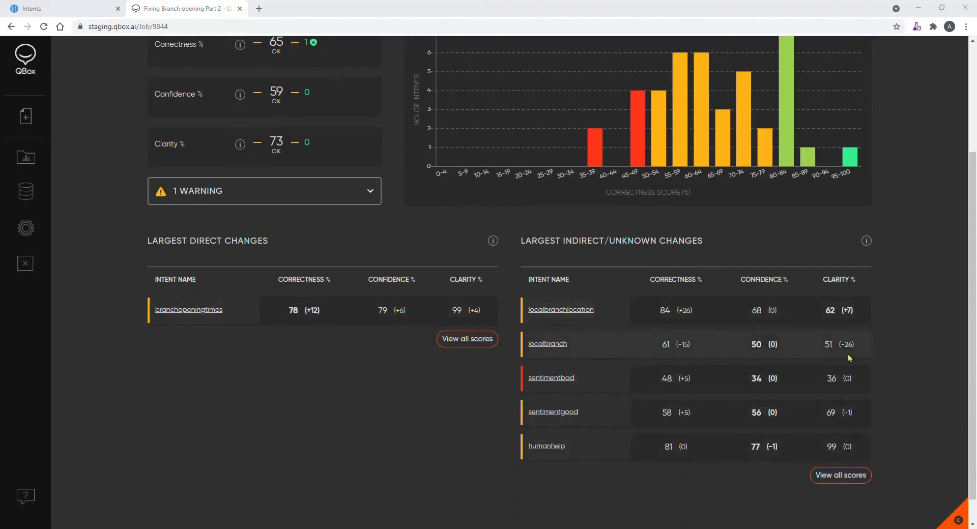
{"action": "middle_click", "coordinate": [198, 312]}
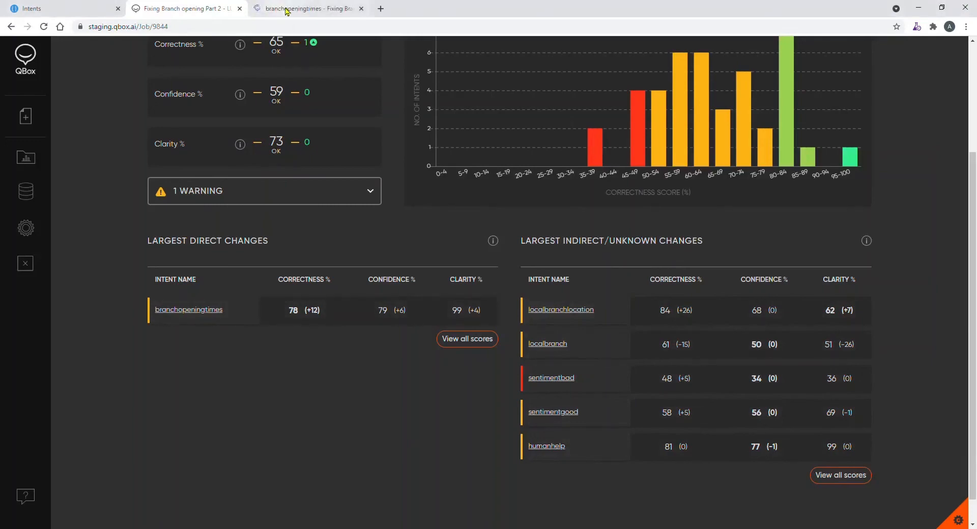
{"action": "left_click", "coordinate": [273, 6]}
{"action": "left_click", "coordinate": [842, 144]}
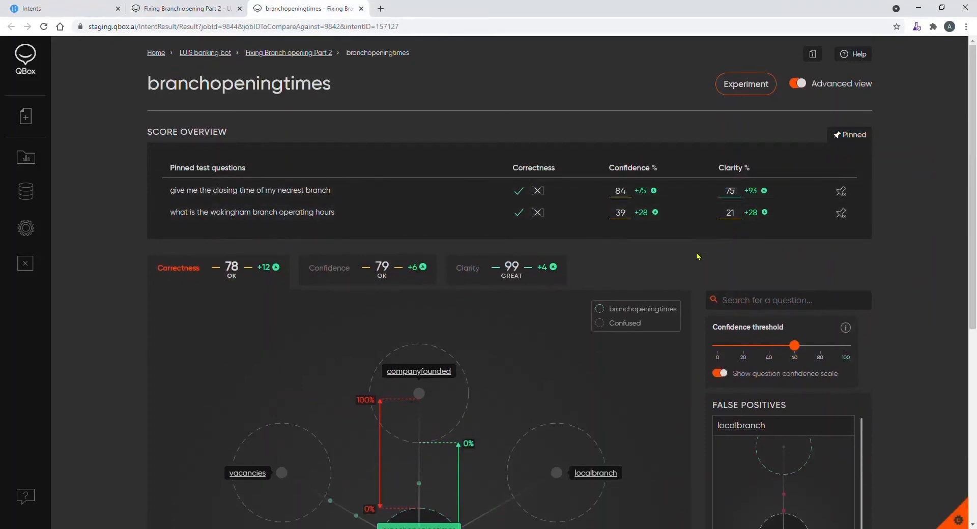
Examine the correctness, confidence and clarity charts of branchopeningtimes and its false positives.
{"action": "scroll", "coordinate": [696, 256], "scroll_direction": "down", "scroll_amount": 5}
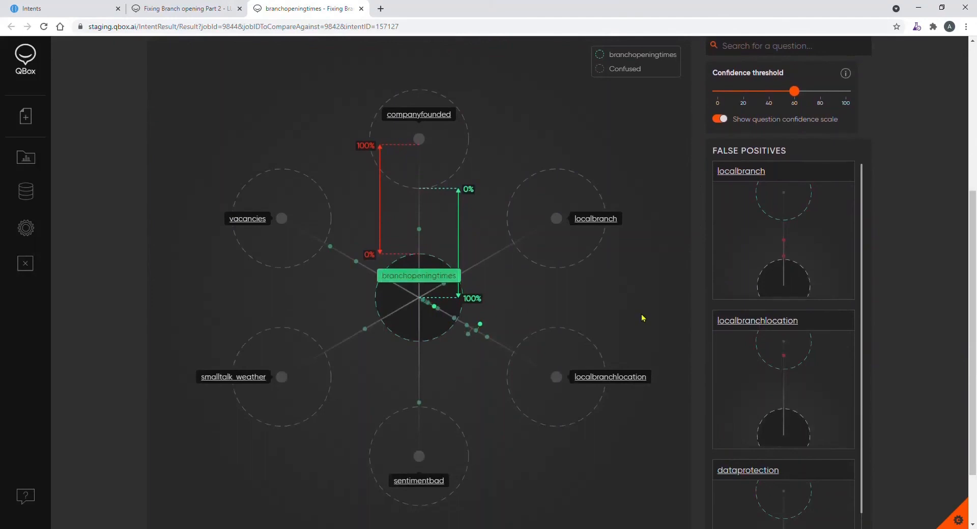
{"action": "scroll", "coordinate": [641, 318], "scroll_direction": "up", "scroll_amount": 3}
{"action": "left_click", "coordinate": [345, 168]}
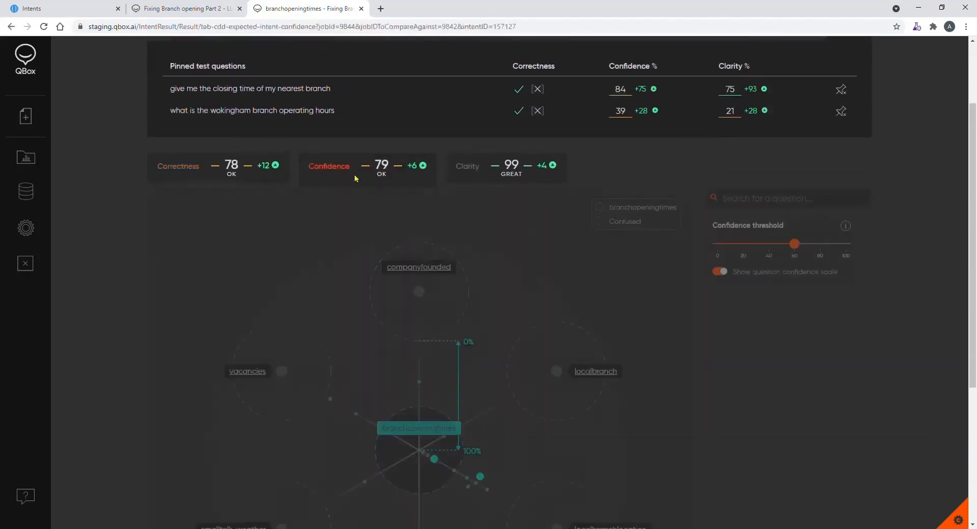
{"action": "scroll", "coordinate": [555, 241], "scroll_direction": "down", "scroll_amount": 2}
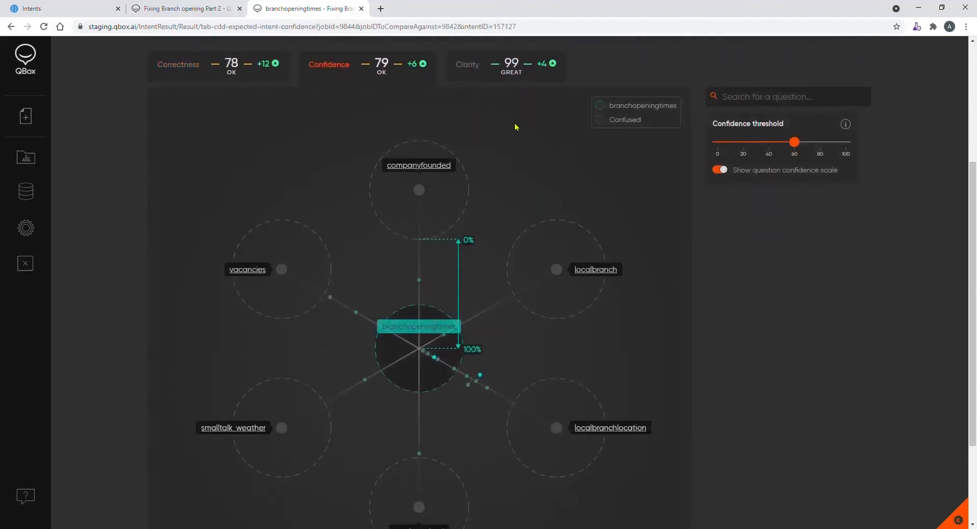
{"action": "left_click", "coordinate": [478, 77]}
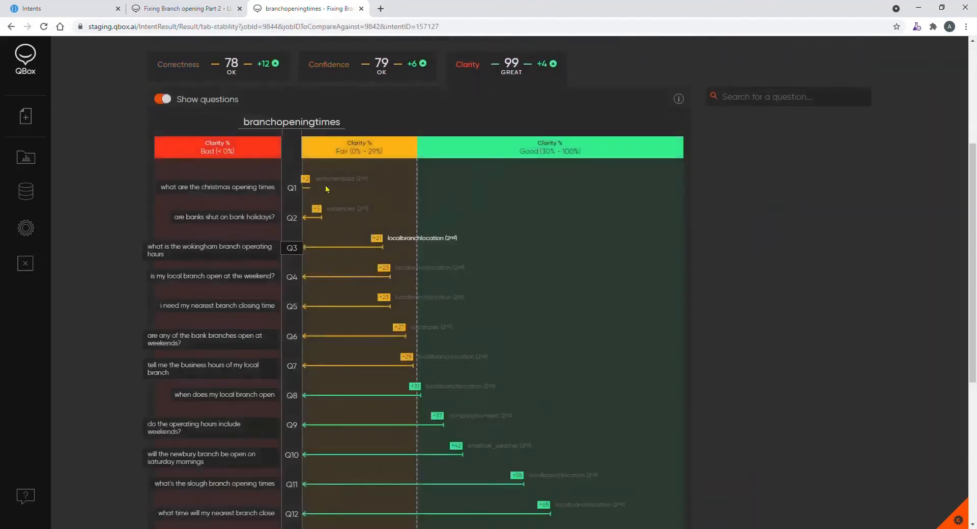
{"action": "left_click", "coordinate": [227, 67]}
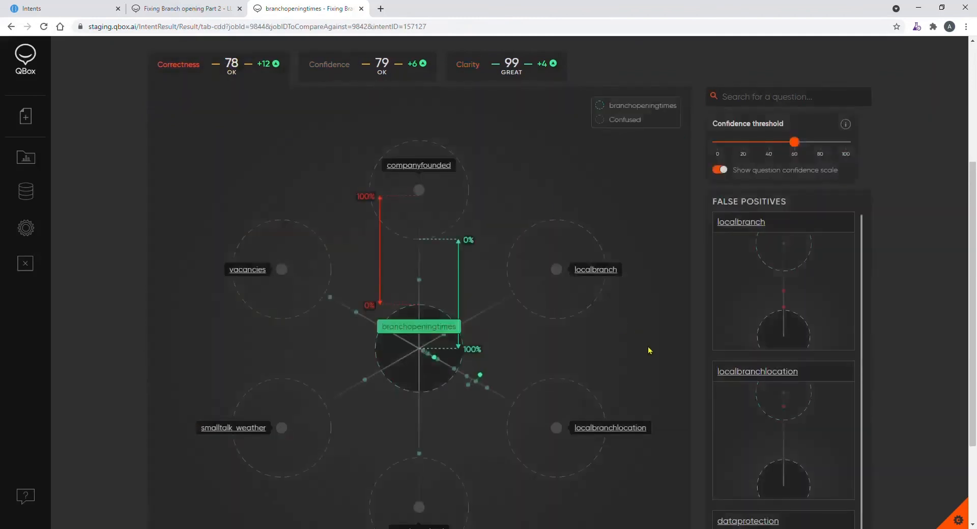
{"action": "scroll", "coordinate": [894, 409], "scroll_direction": "down", "scroll_amount": 2}
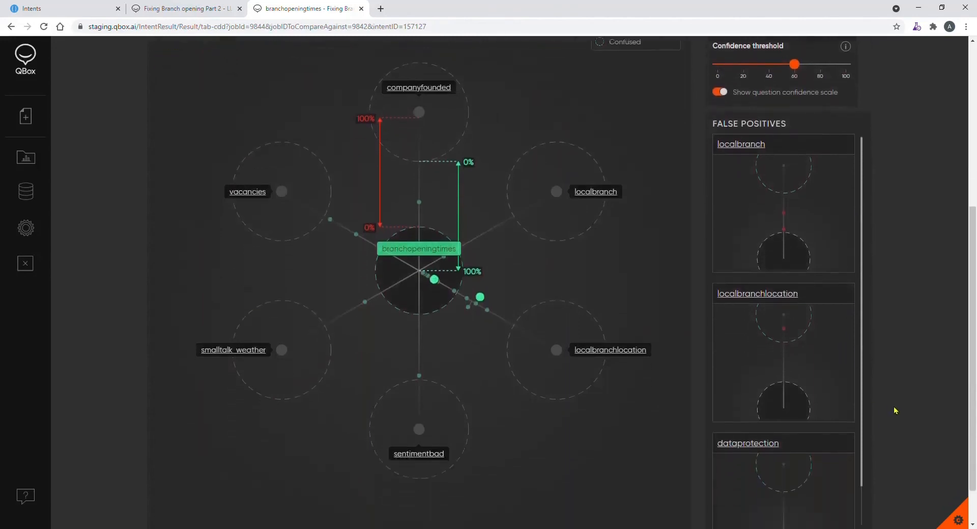
{"action": "scroll", "coordinate": [894, 410], "scroll_direction": "down", "scroll_amount": 1}
{"action": "scroll", "coordinate": [894, 410], "scroll_direction": "up", "scroll_amount": 2}
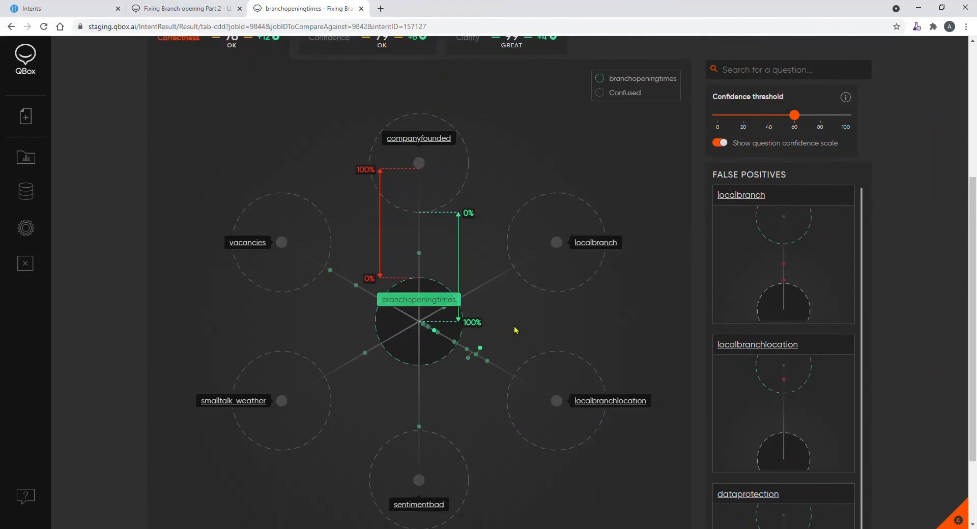
{"action": "scroll", "coordinate": [515, 330], "scroll_direction": "up", "scroll_amount": 5}
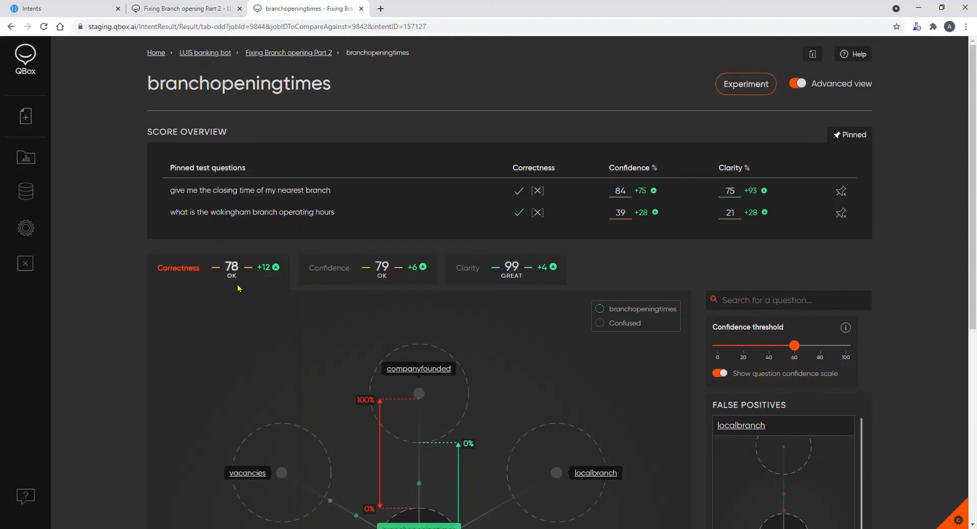
Return to the Part 2 test and examine its change analysis for correctness, including the localbranch decrease and the changed intents table.
{"action": "left_click", "coordinate": [186, 8]}
{"action": "scroll", "coordinate": [243, 114], "scroll_direction": "up", "scroll_amount": 3}
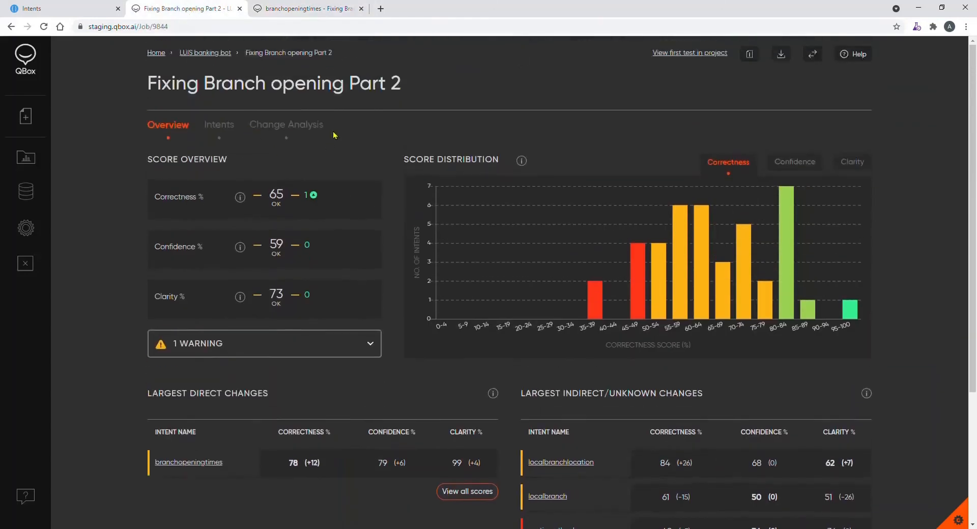
{"action": "left_click", "coordinate": [313, 126]}
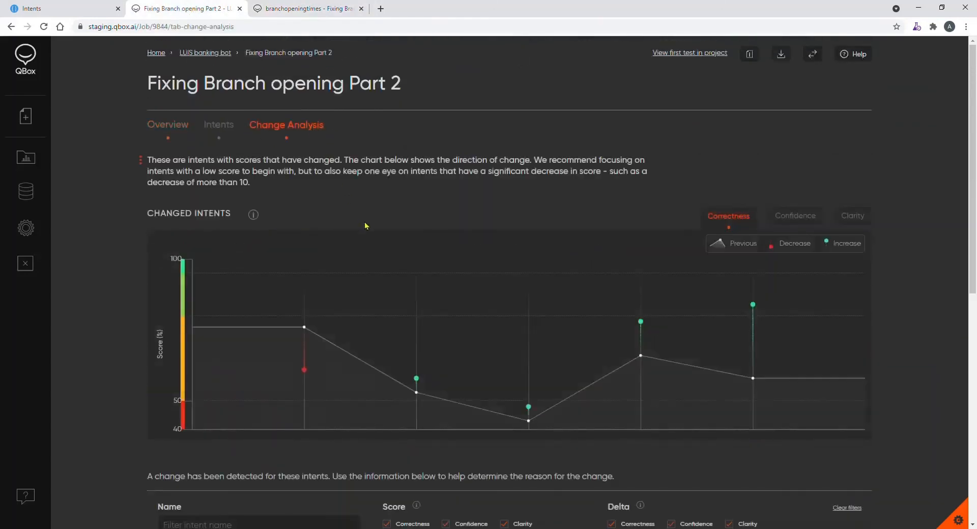
{"action": "scroll", "coordinate": [368, 234], "scroll_direction": "down", "scroll_amount": 1}
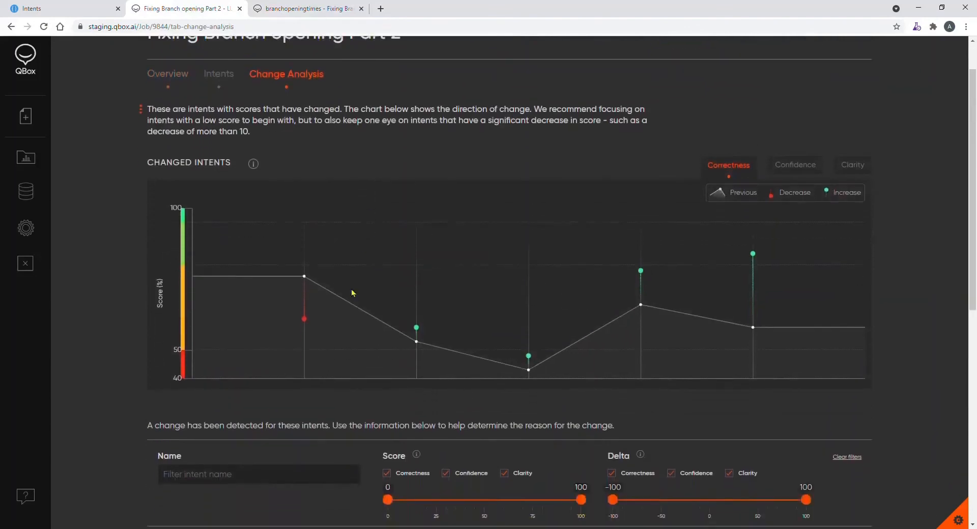
{"action": "mouse_move", "coordinate": [311, 326]}
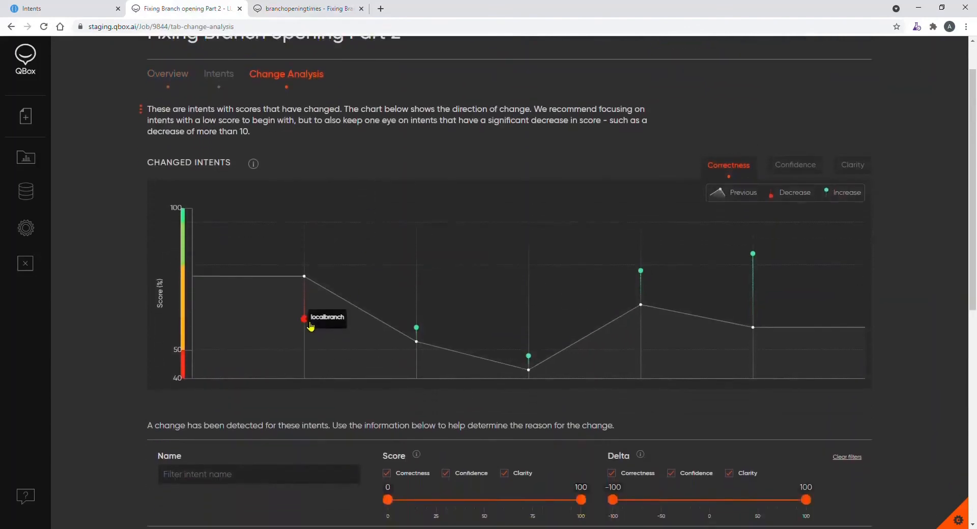
{"action": "scroll", "coordinate": [362, 352], "scroll_direction": "down", "scroll_amount": 6}
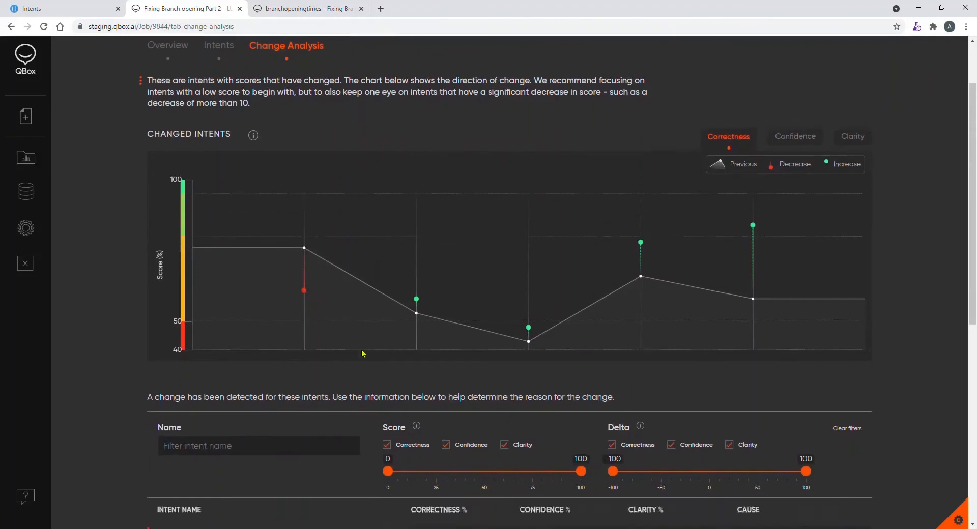
{"action": "scroll", "coordinate": [361, 352], "scroll_direction": "down", "scroll_amount": 3}
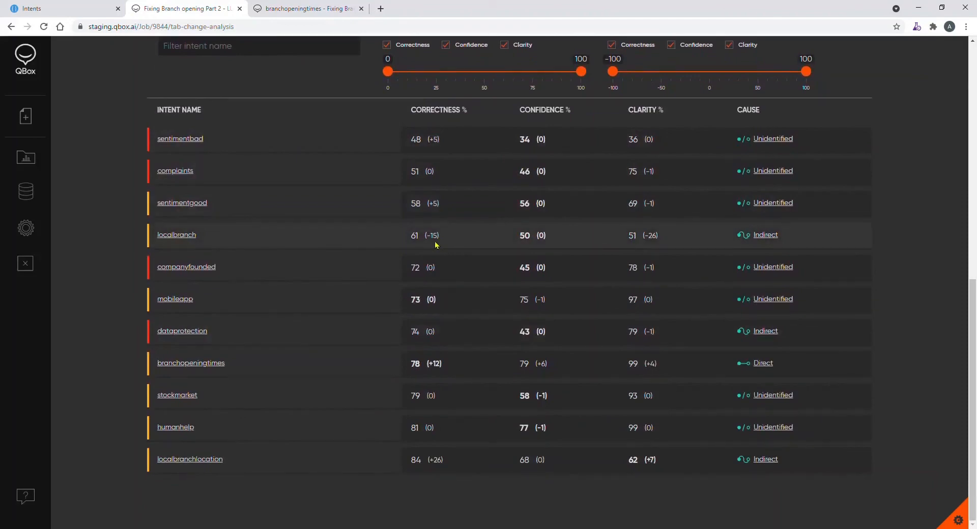
{"action": "scroll", "coordinate": [435, 245], "scroll_direction": "up", "scroll_amount": 6}
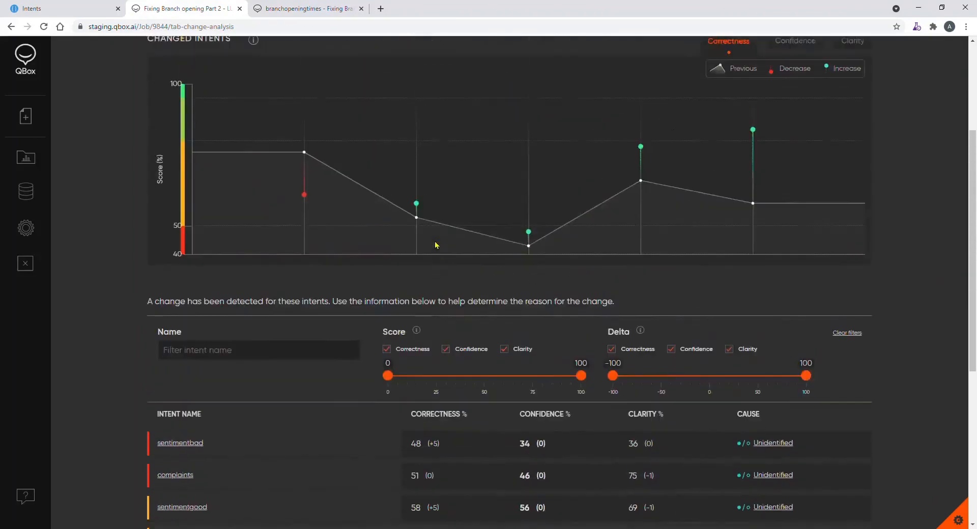
Compare the confidence and clarity changes per intent in the change analysis chart and table.
{"action": "left_click", "coordinate": [806, 44]}
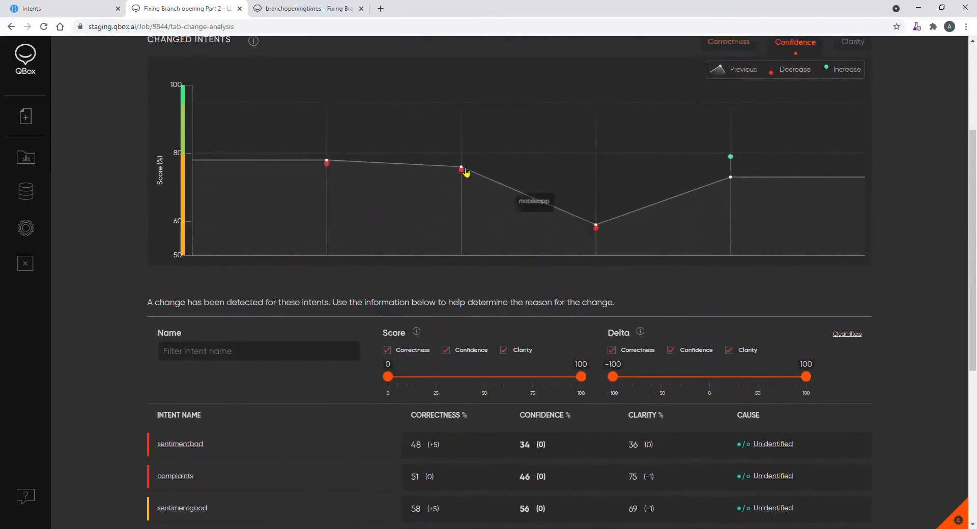
{"action": "scroll", "coordinate": [435, 267], "scroll_direction": "down", "scroll_amount": 6}
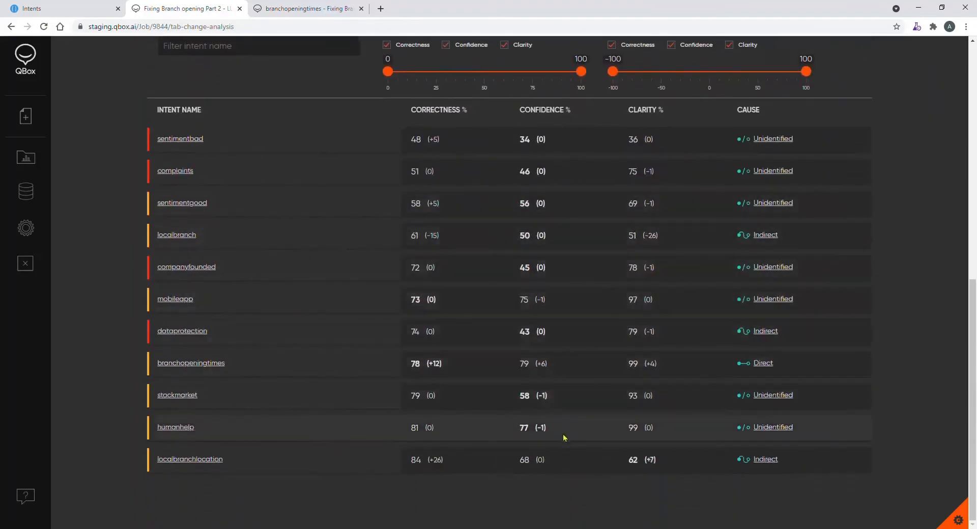
{"action": "scroll", "coordinate": [600, 285], "scroll_direction": "up", "scroll_amount": 7}
{"action": "left_click", "coordinate": [858, 96]}
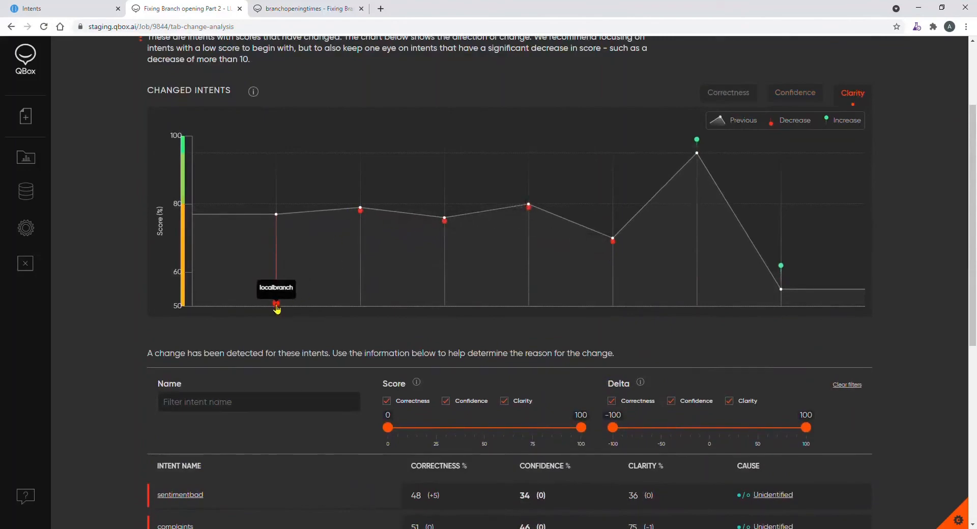
{"action": "scroll", "coordinate": [277, 308], "scroll_direction": "down", "scroll_amount": 5}
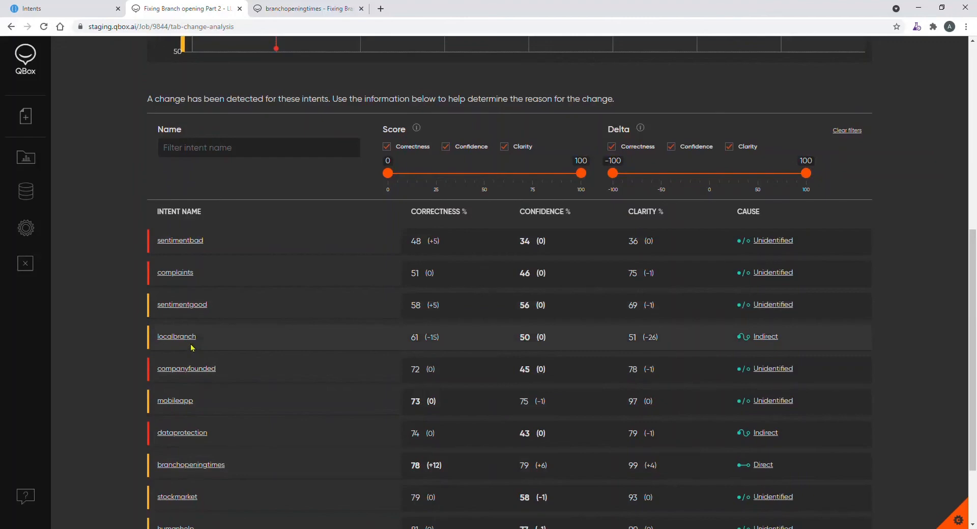
Show the score breakdown of all intents in the Part 2 test.
{"action": "scroll", "coordinate": [192, 348], "scroll_direction": "up", "scroll_amount": 7}
{"action": "left_click", "coordinate": [219, 125]}
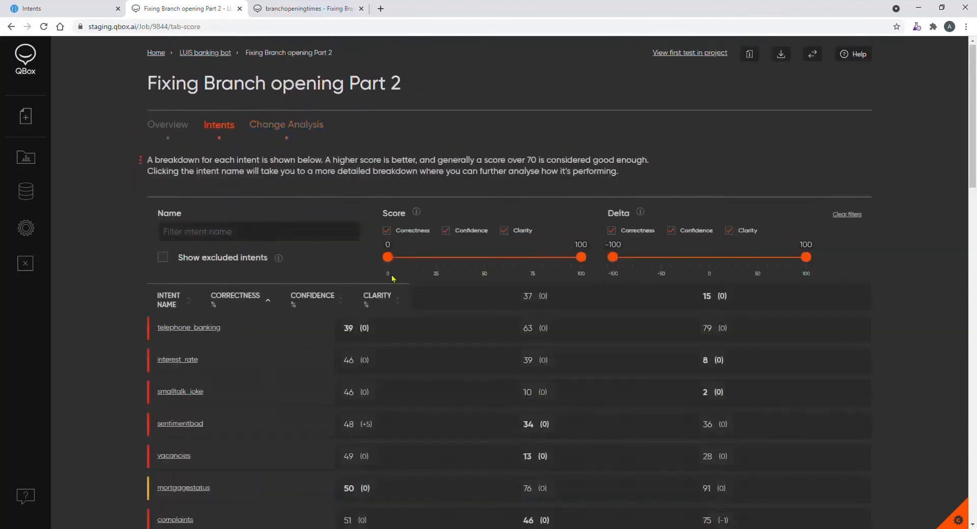
{"action": "scroll", "coordinate": [356, 278], "scroll_direction": "down", "scroll_amount": 1}
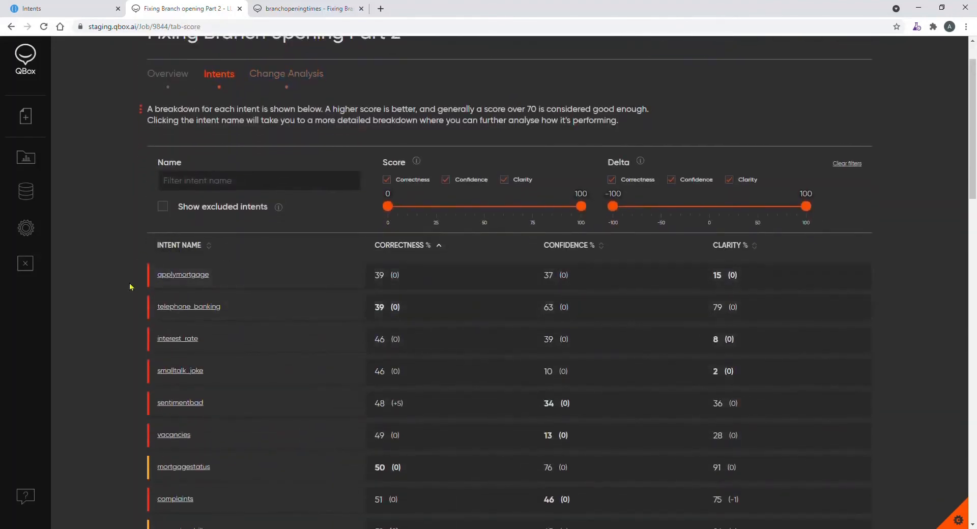